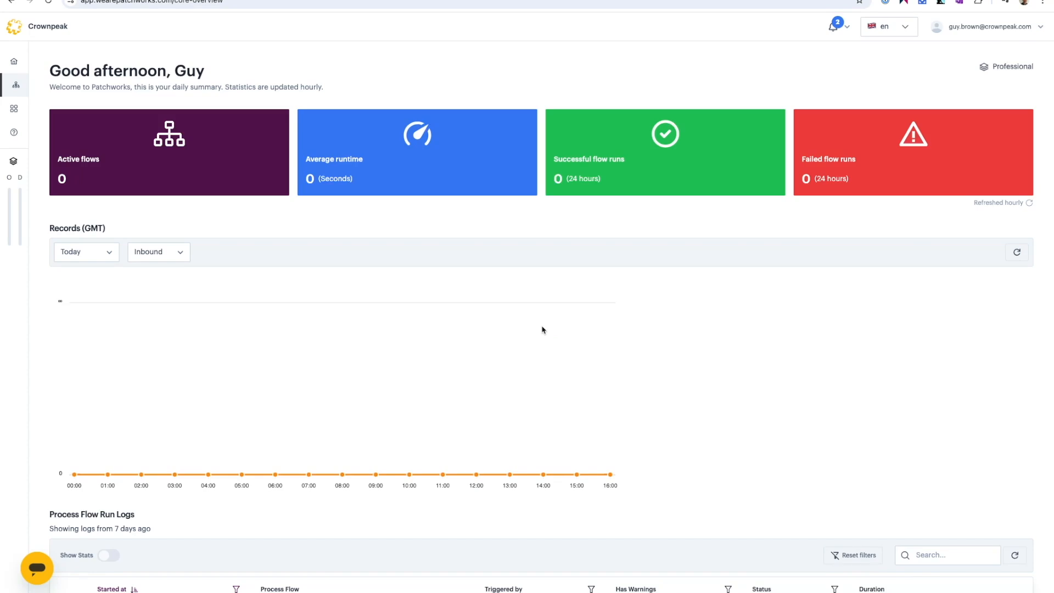
Browse the marketplace's installed and available connectors across several result pages.
mouse_move(29, 85)
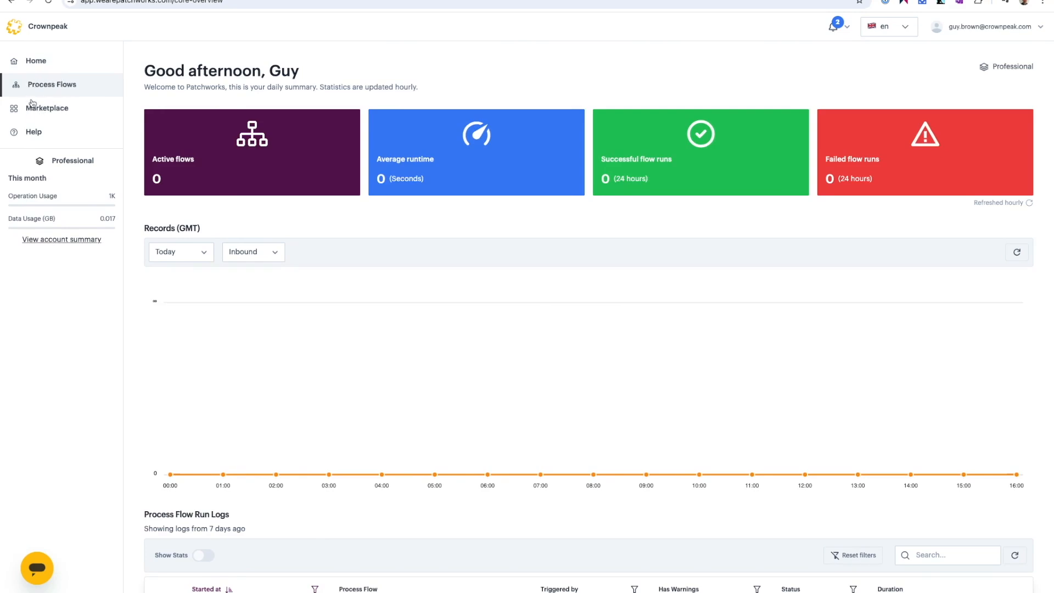
click(53, 87)
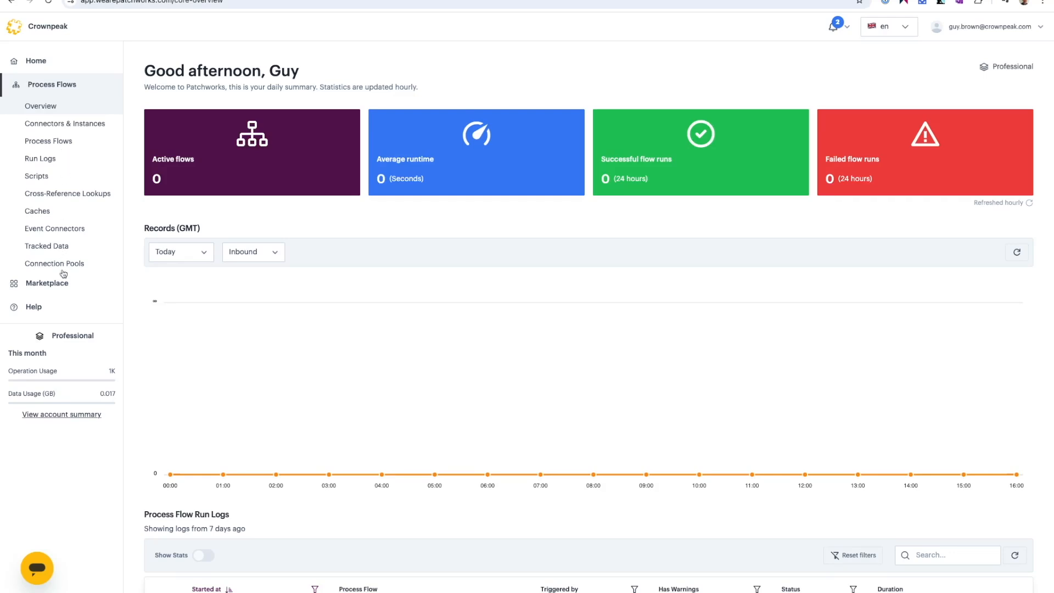
click(55, 288)
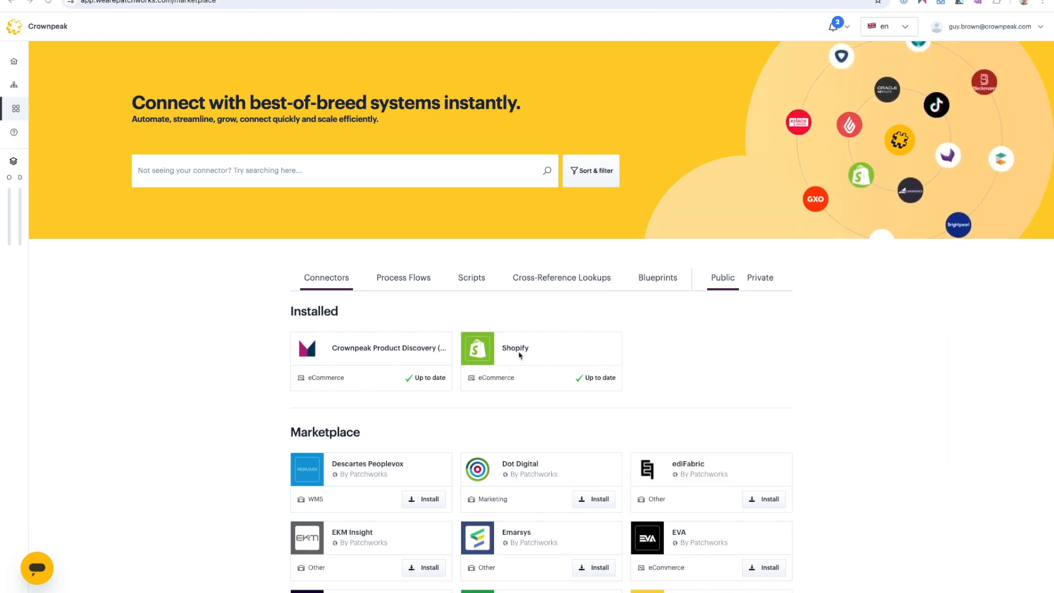
scroll(257, 391, down, 3)
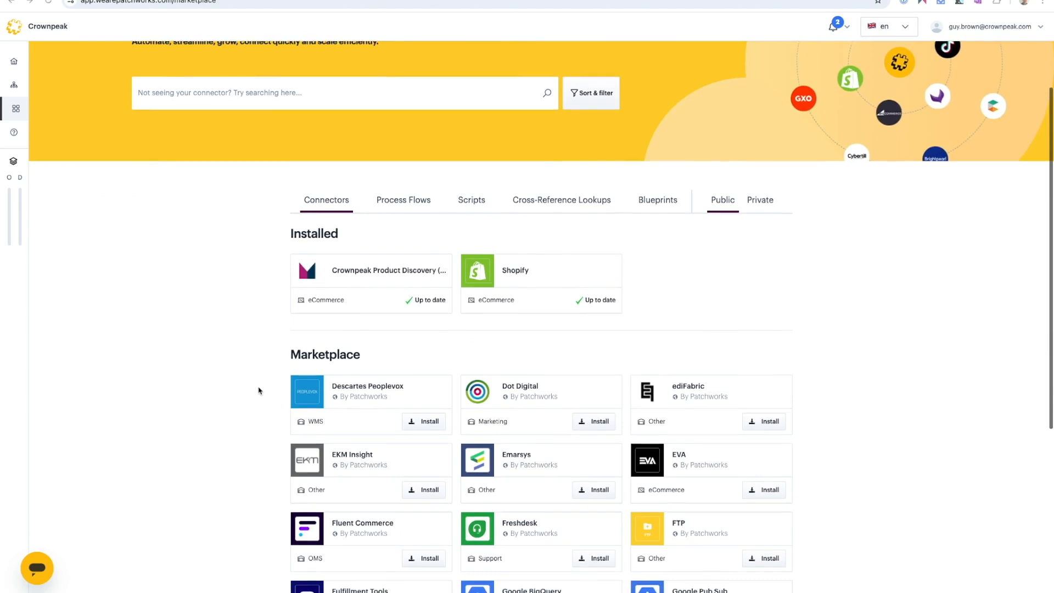
scroll(259, 390, down, 3)
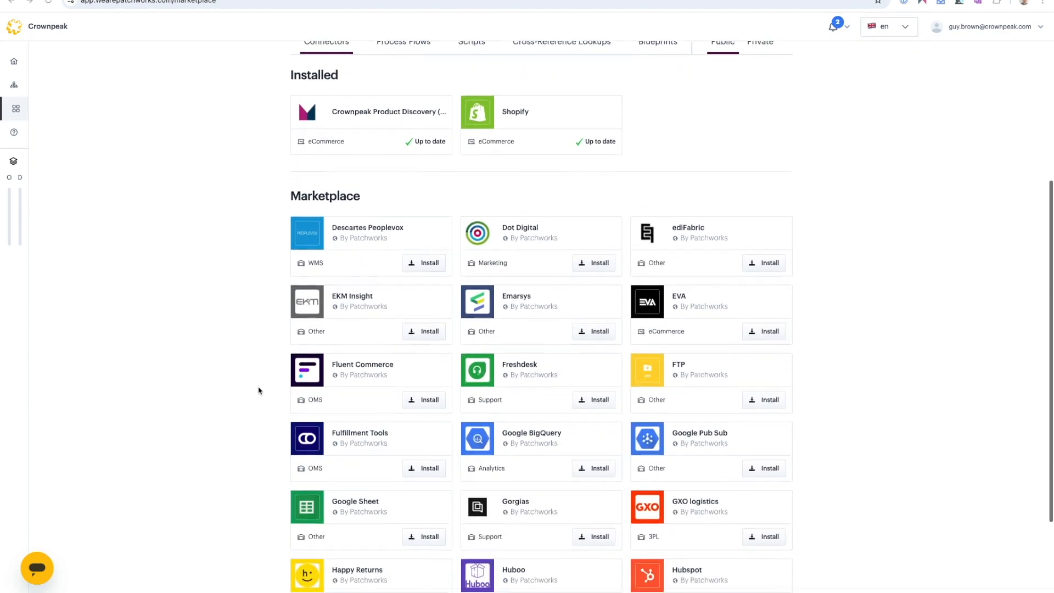
scroll(260, 390, down, 1)
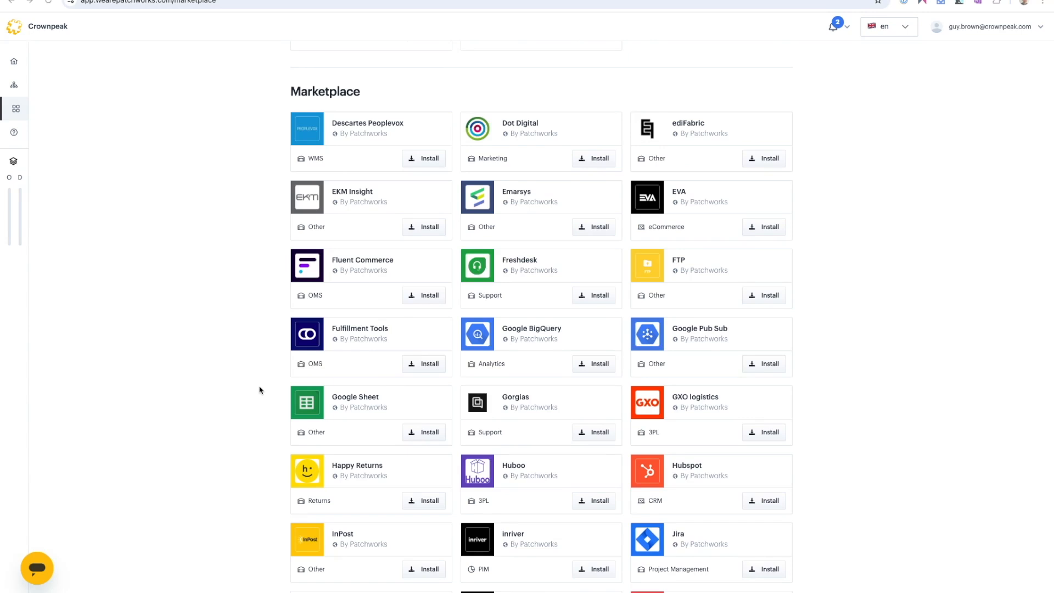
scroll(259, 390, down, 1)
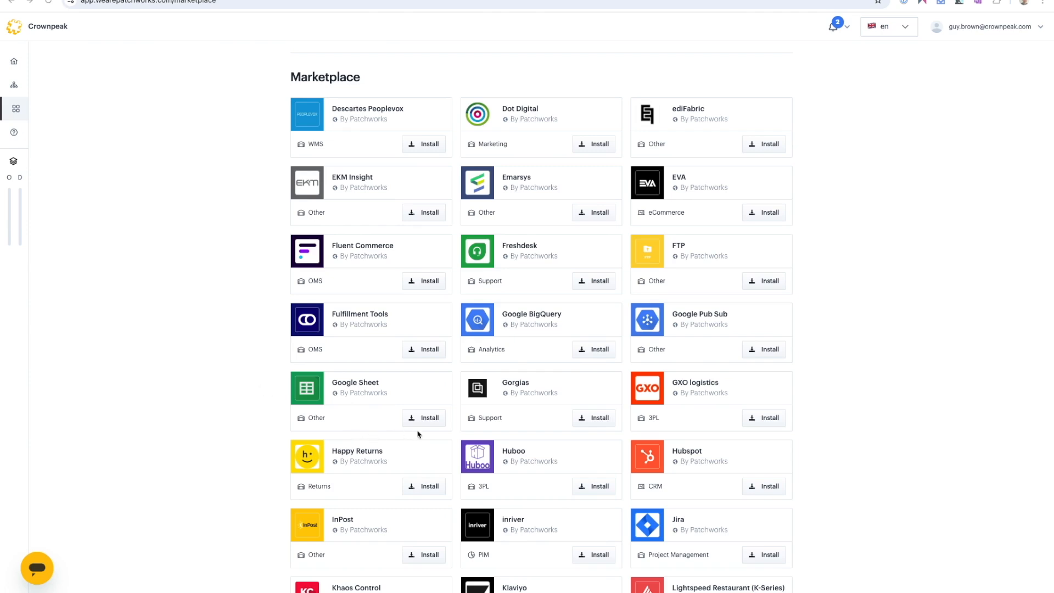
scroll(558, 451, down, 2)
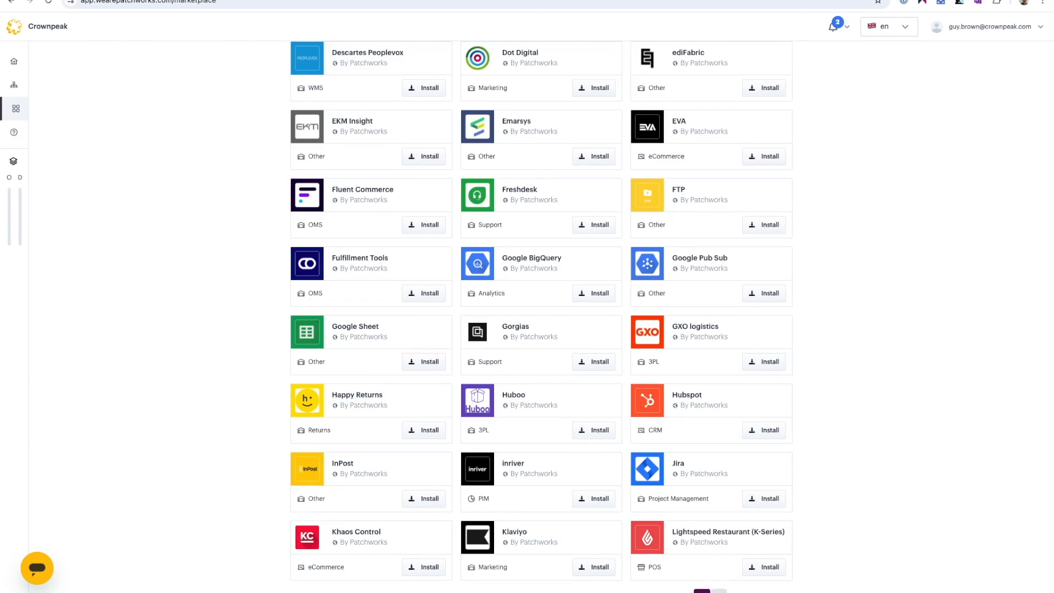
click(718, 591)
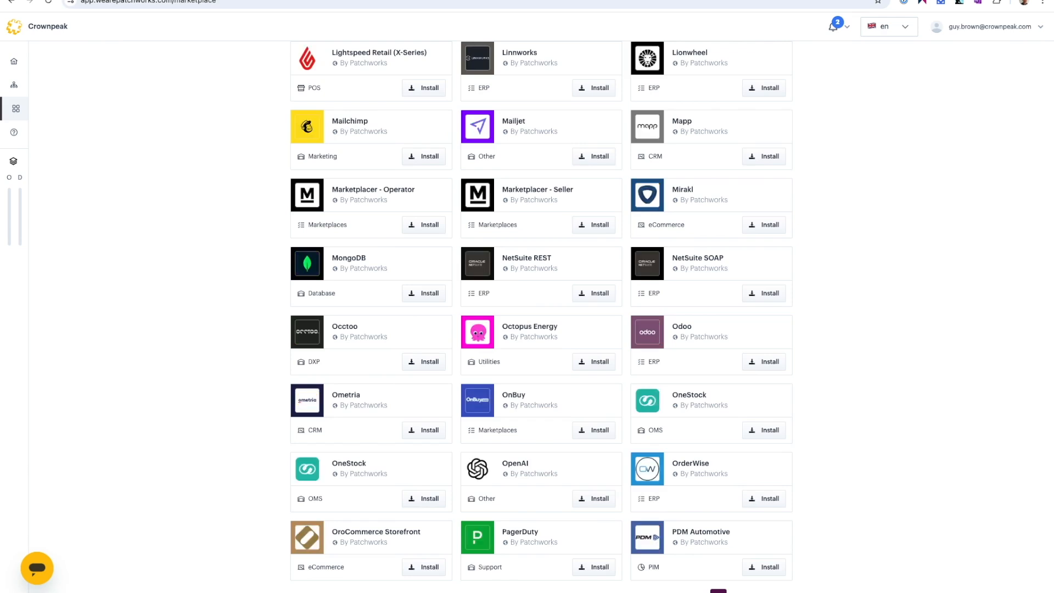
click(735, 591)
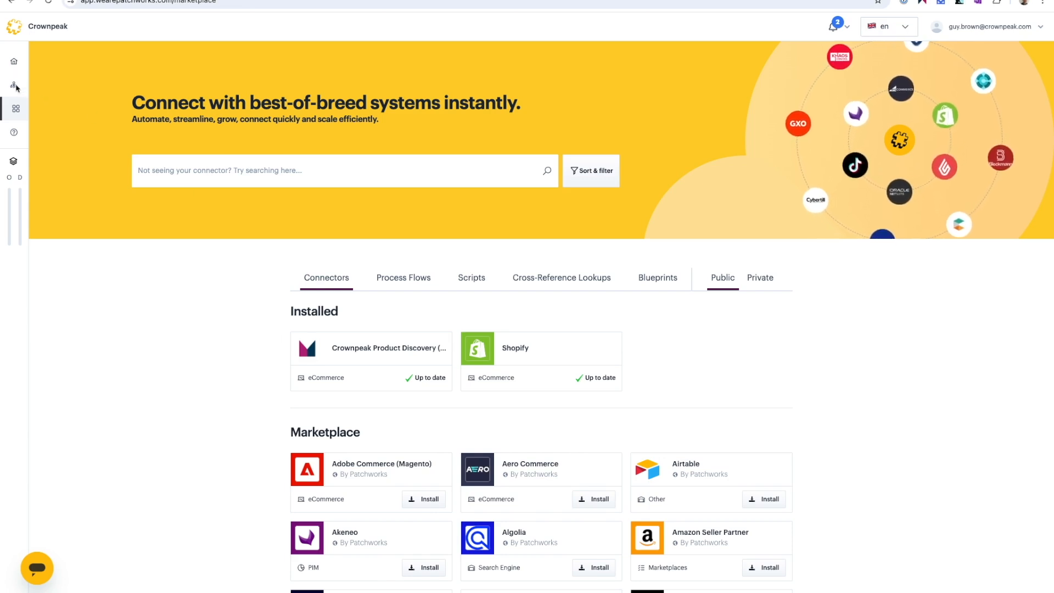
Start a new instance of the Crownpeak Product Discovery (CIDP) connector named "TC Sandbox".
mouse_move(21, 85)
click(63, 122)
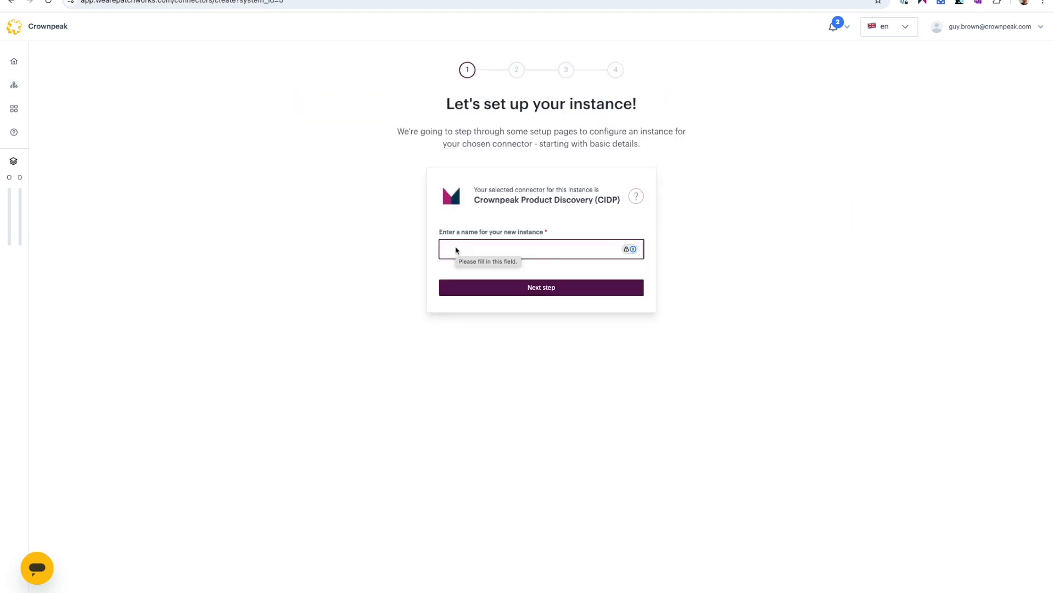
text(To)
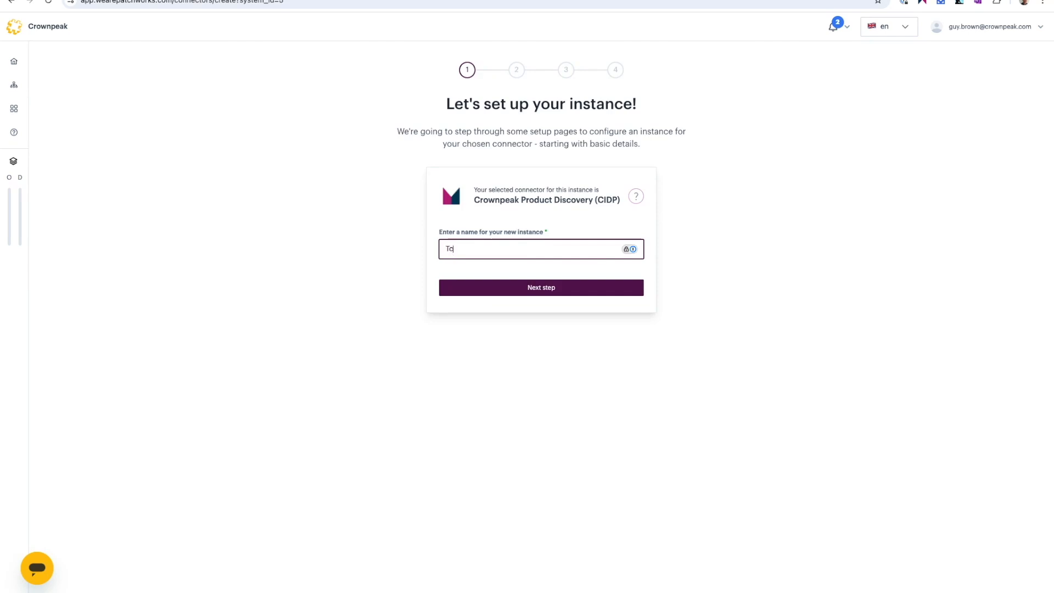
text( Sandbox)
click(532, 295)
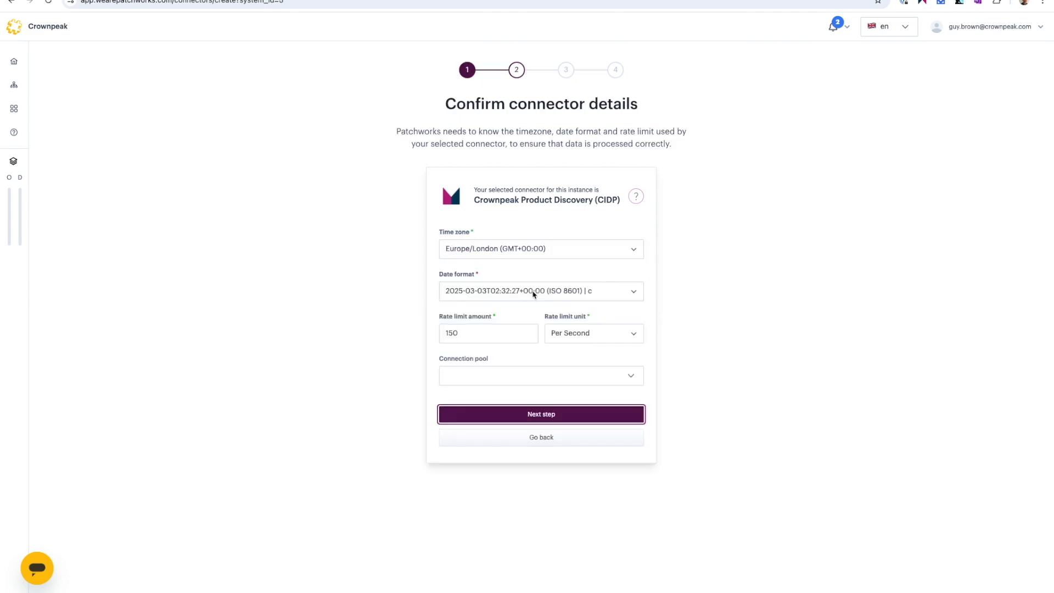
Assign the Test connection pool to the instance and accept OAUTH 2 as its authentication type.
click(497, 367)
click(479, 403)
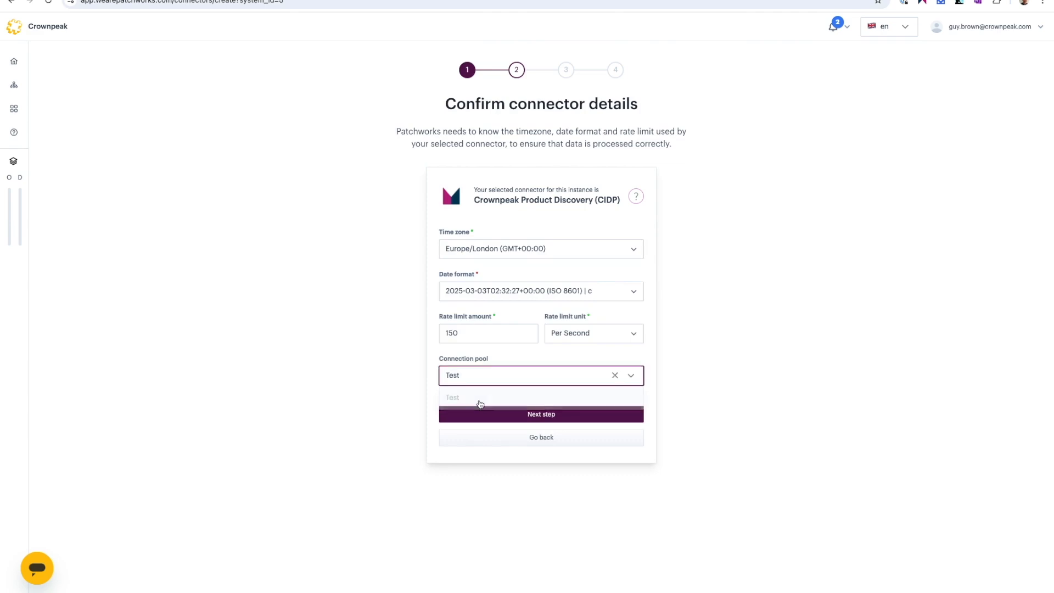
click(546, 415)
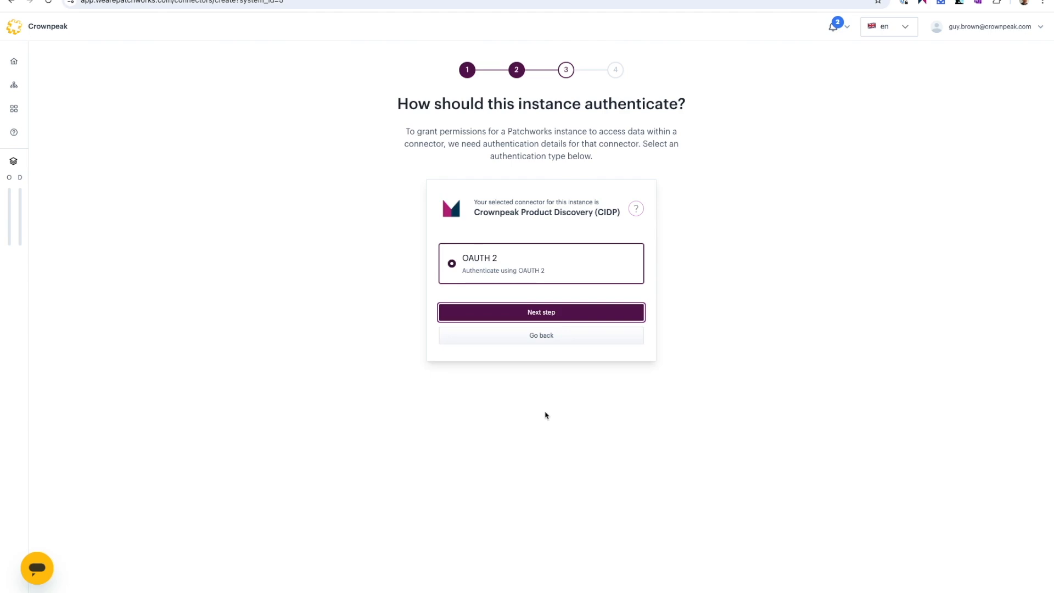
click(537, 313)
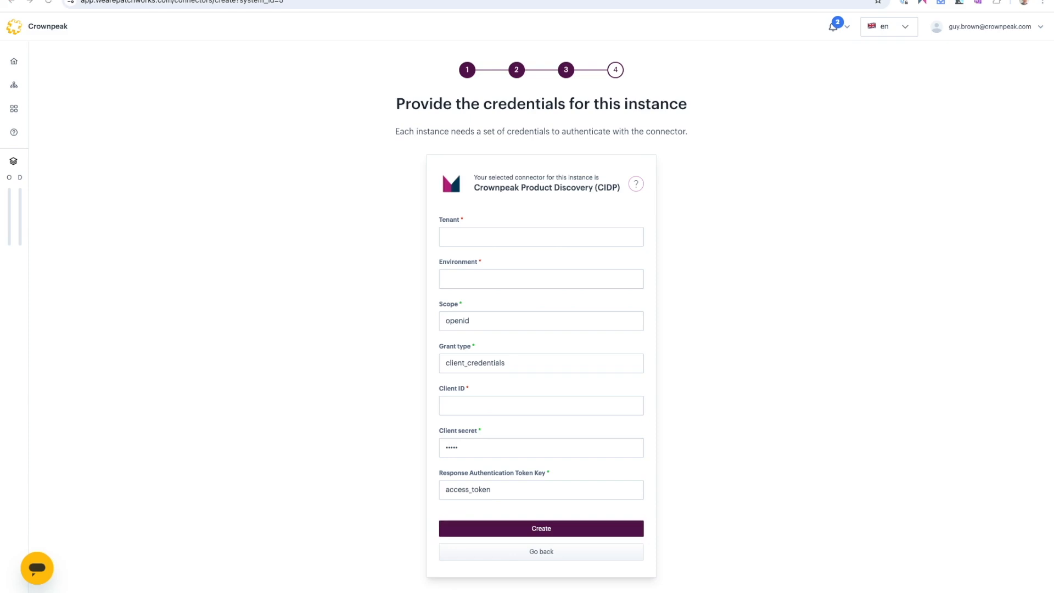
Set the instance's tenant to tc-sandbox and its environment to accountl-live1.
click(522, 235)
text(tc-sandbox)
click(482, 278)
text(accountl-live1)
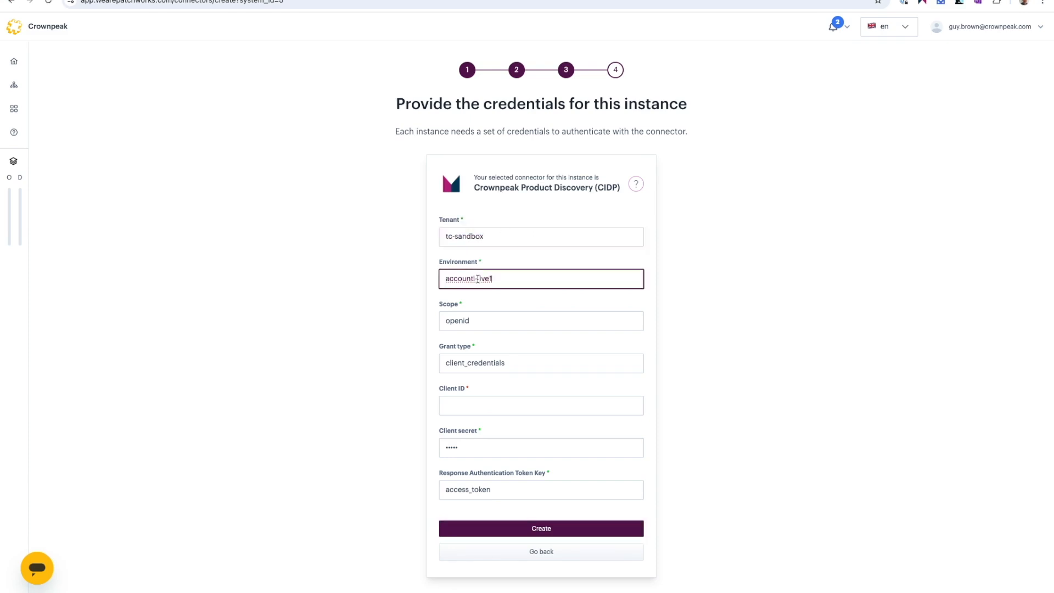
Paste the client ID and client secret into the instance credentials and create the instance.
click(470, 406)
key(ctrl+v)
click(476, 449)
key(ctrl+v)
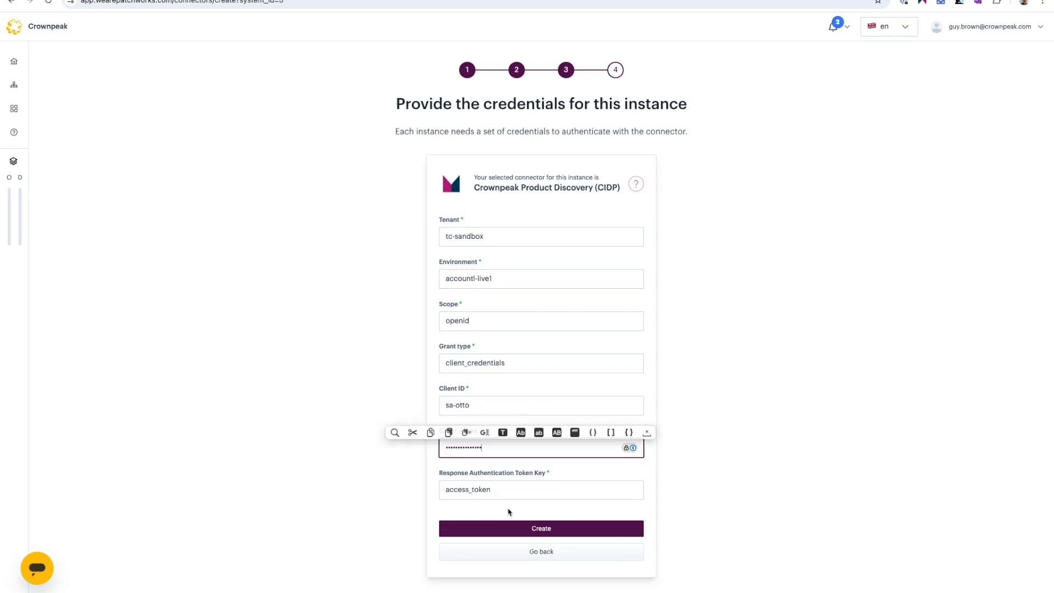
click(530, 528)
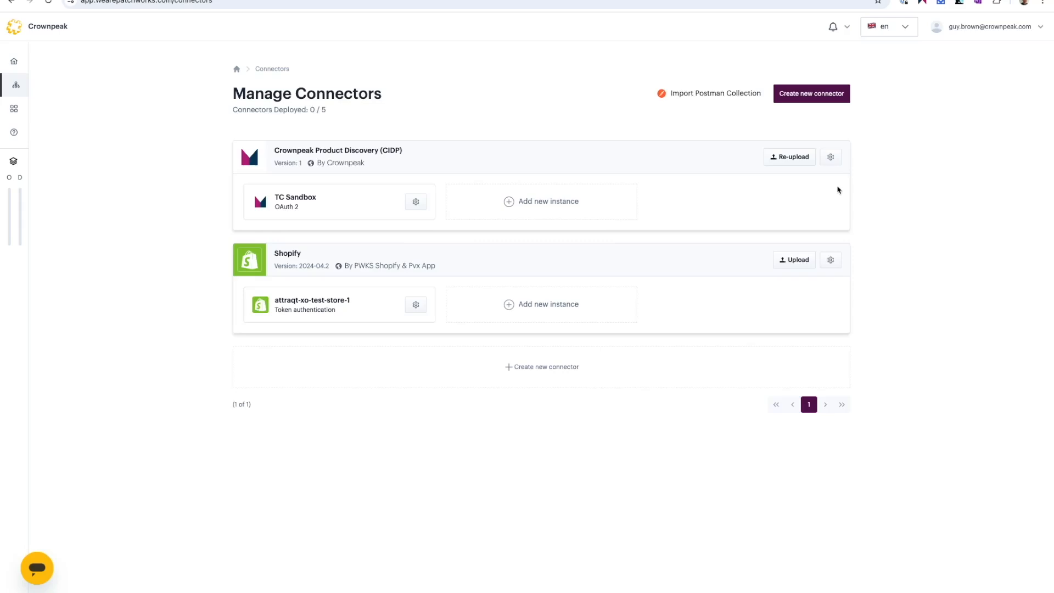
Review the full list of endpoints configured for the Crownpeak Product Discovery (CIDP) connector.
click(831, 158)
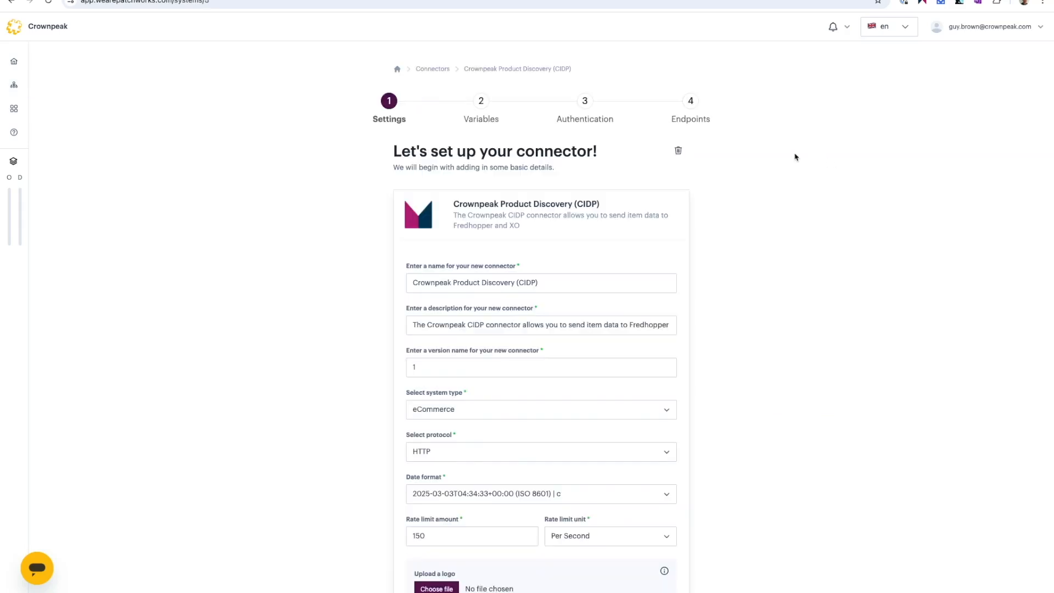
click(691, 105)
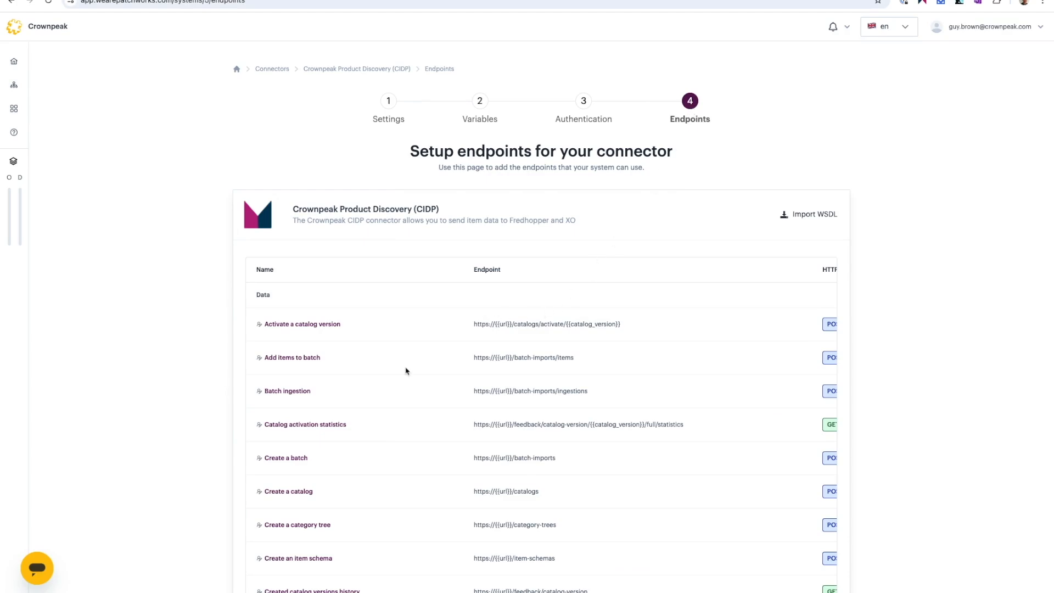
scroll(409, 370, down, 3)
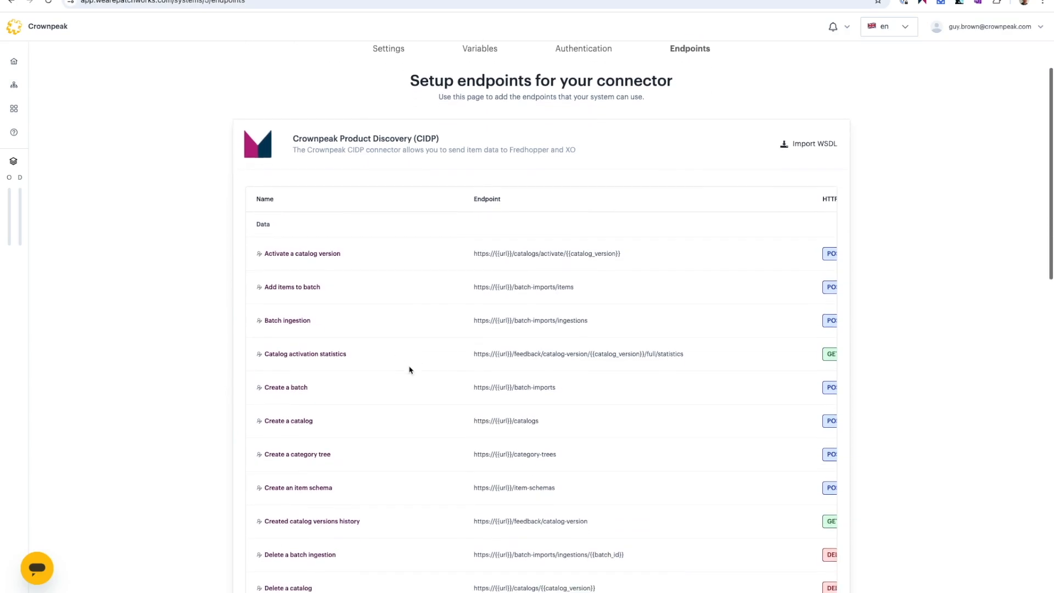
scroll(409, 370, down, 3)
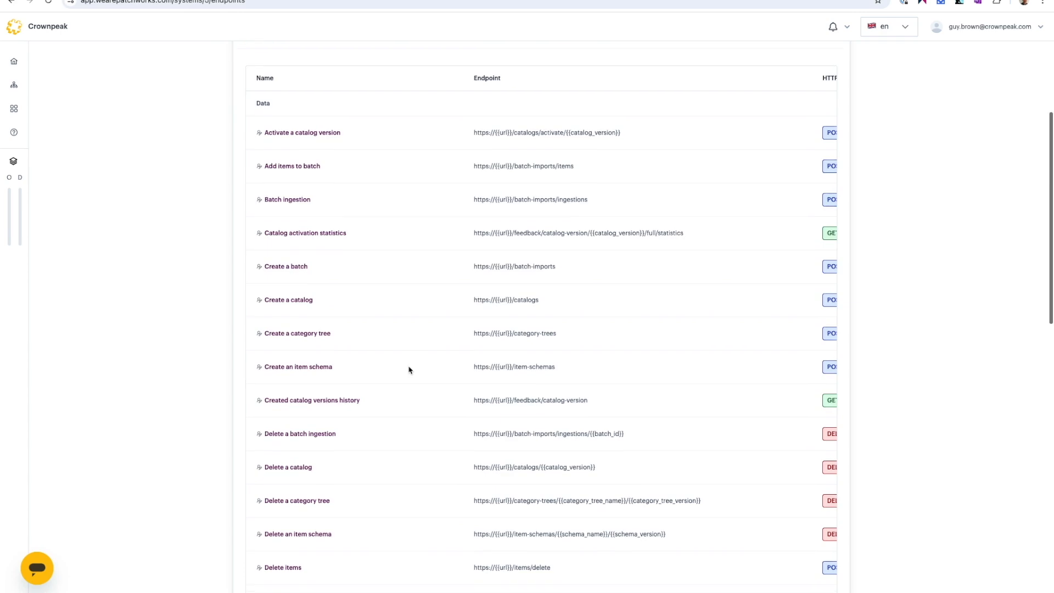
scroll(409, 370, down, 3)
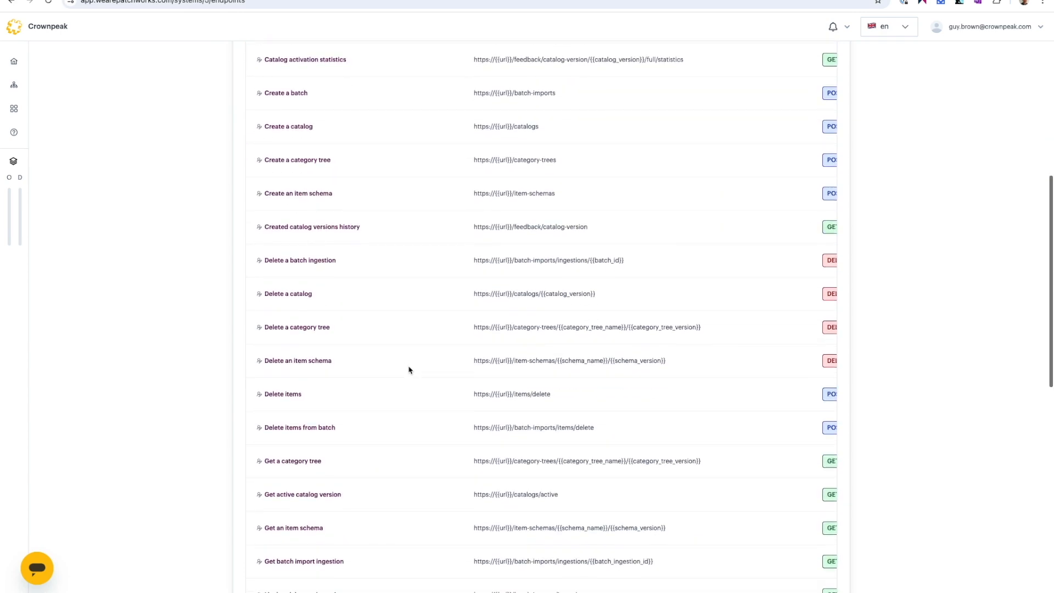
scroll(409, 370, down, 6)
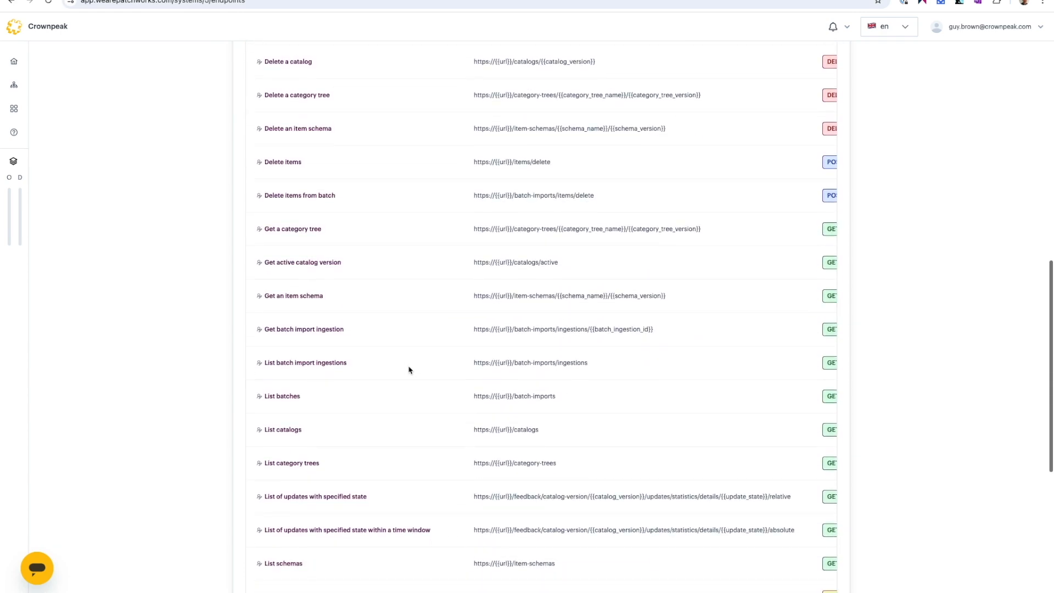
scroll(409, 370, down, 5)
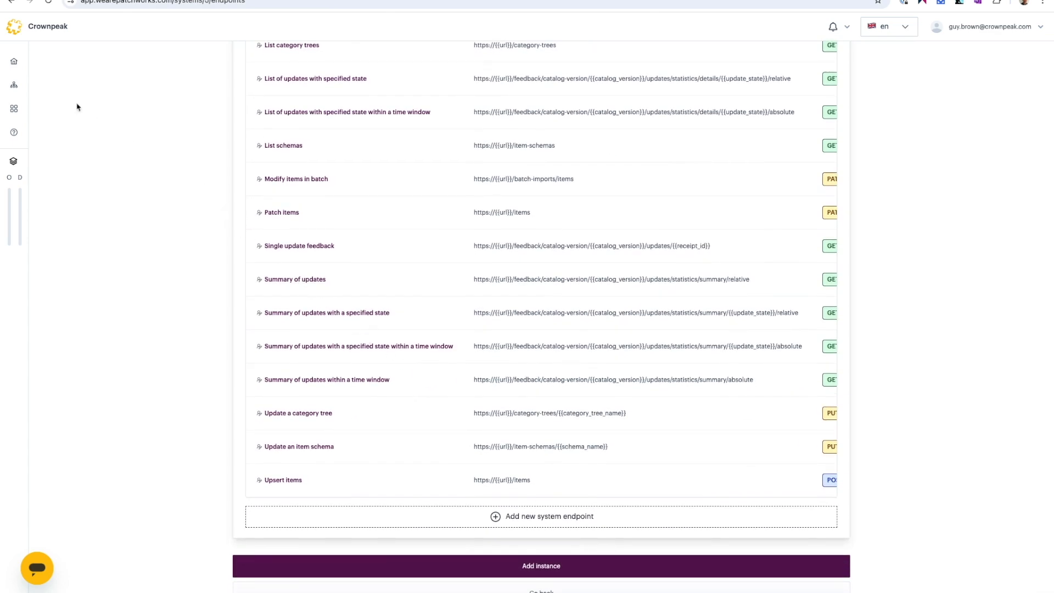
Create a new process flow named "Upsert items and activate catalog".
mouse_move(18, 94)
click(30, 87)
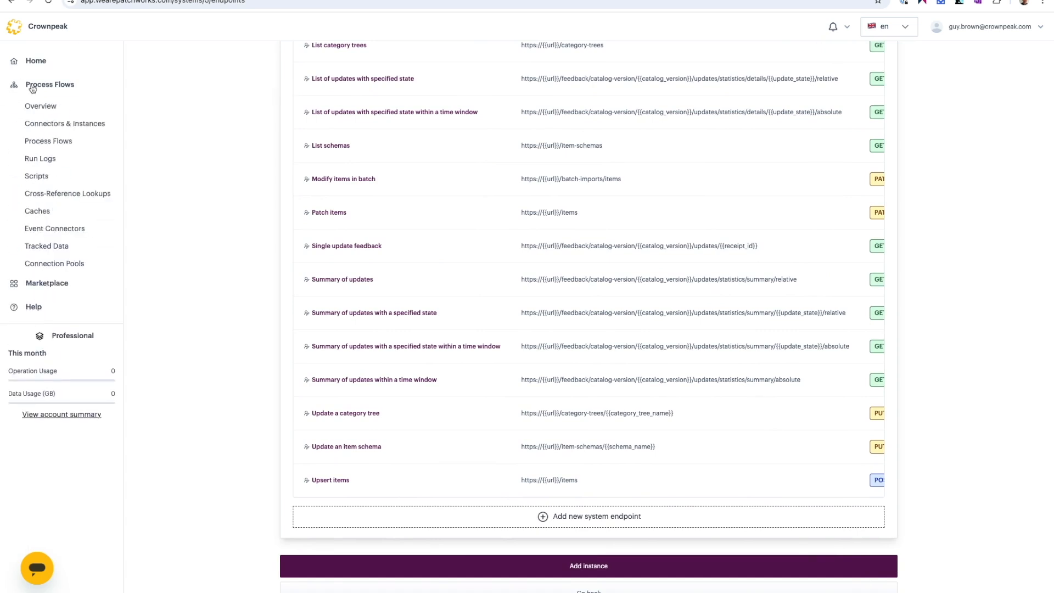
click(42, 141)
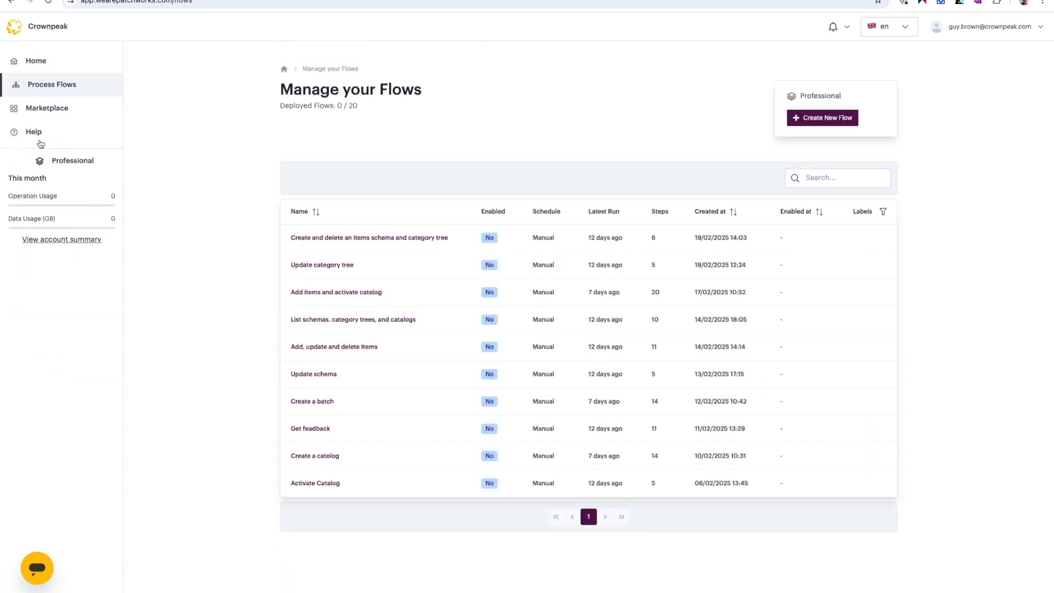
click(769, 118)
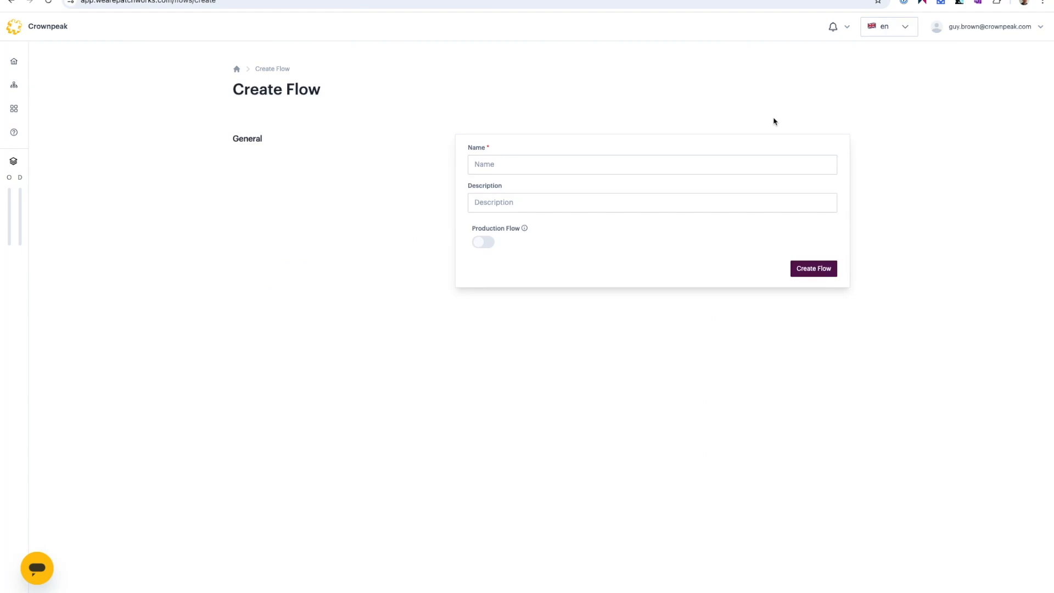
click(548, 167)
text(Upsert items and activate catalog)
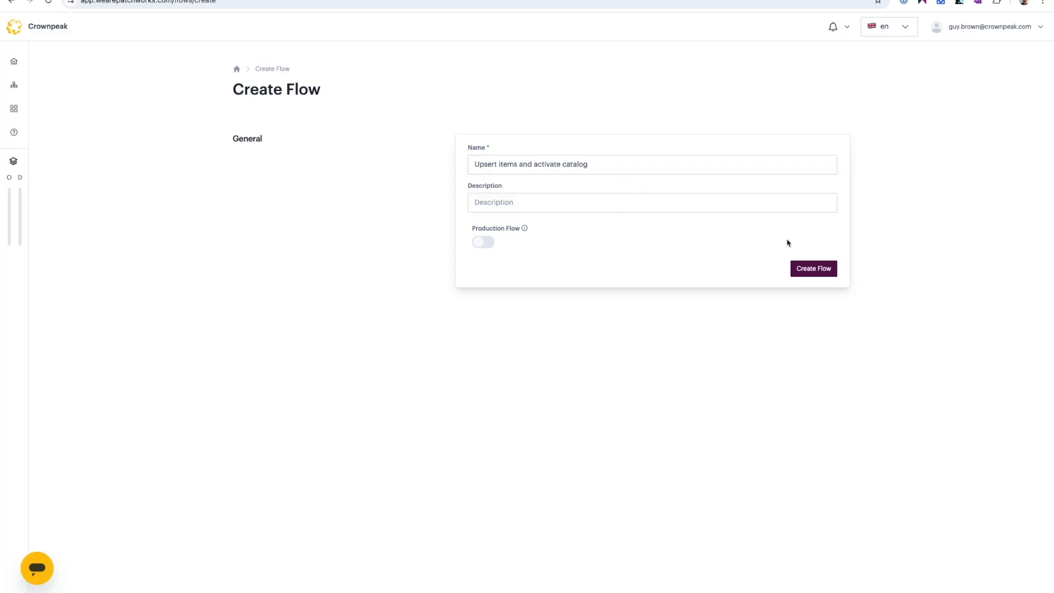
click(810, 269)
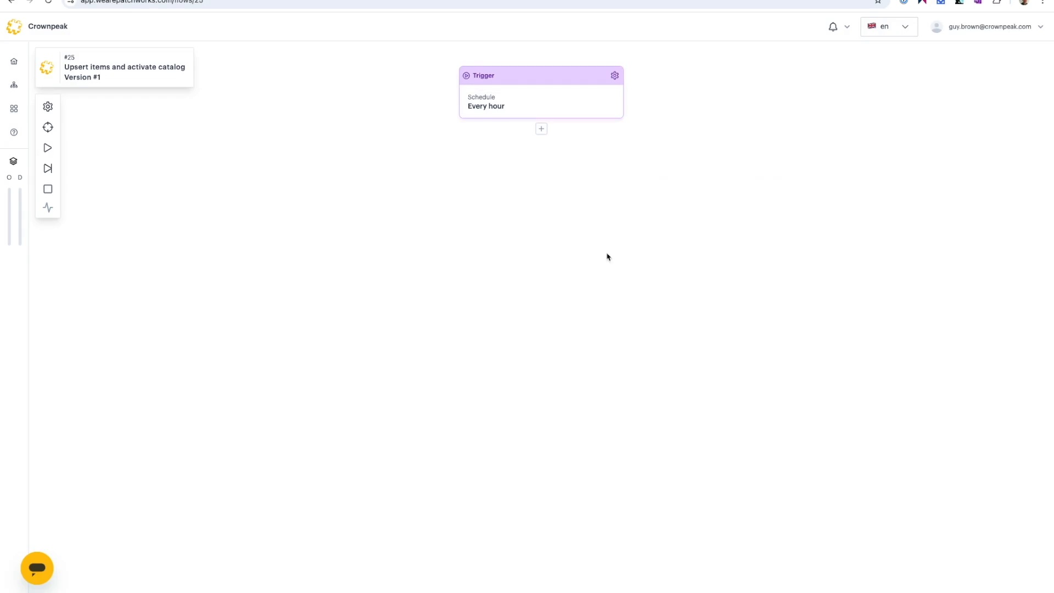
Add a string flow variable named catalog_version in the new flow's settings.
click(47, 108)
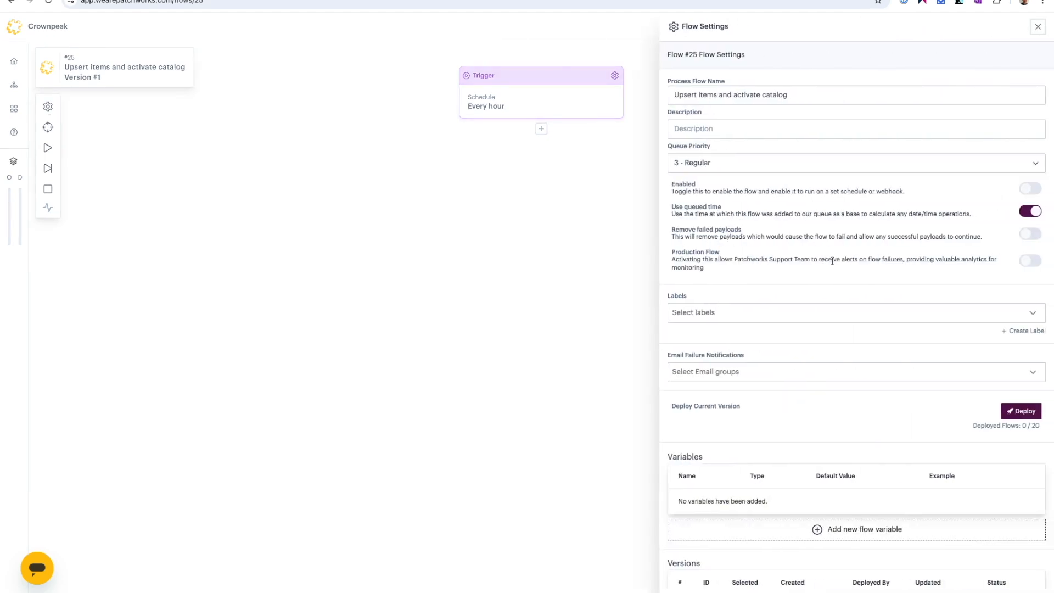
scroll(832, 261, down, 2)
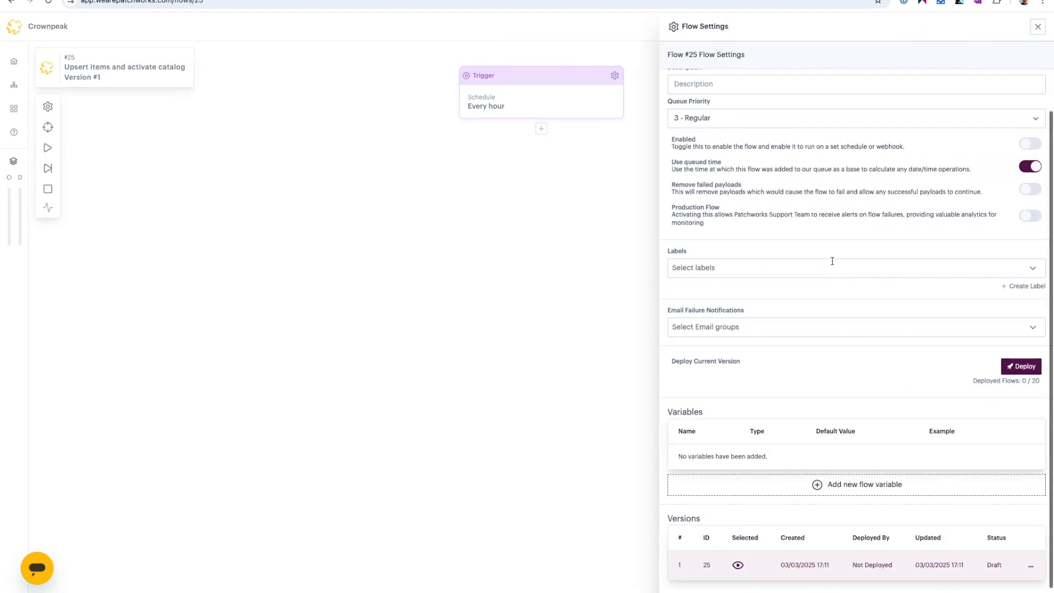
click(856, 483)
text(catalog_version)
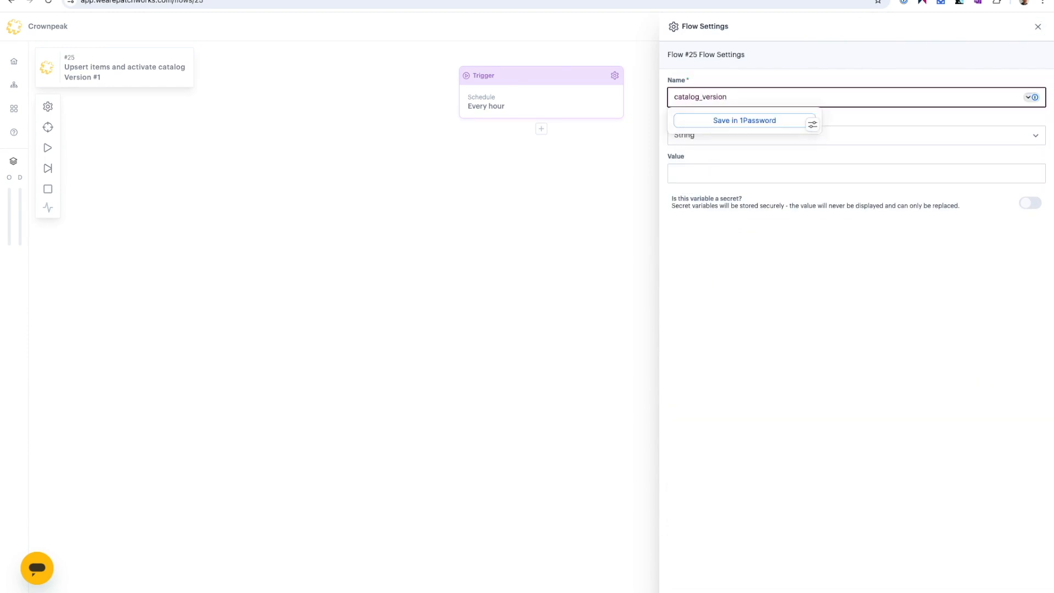
key(Return)
Add a second string flow variable named schema_name.
click(838, 489)
click(694, 96)
text(schema_name)
key(Return)
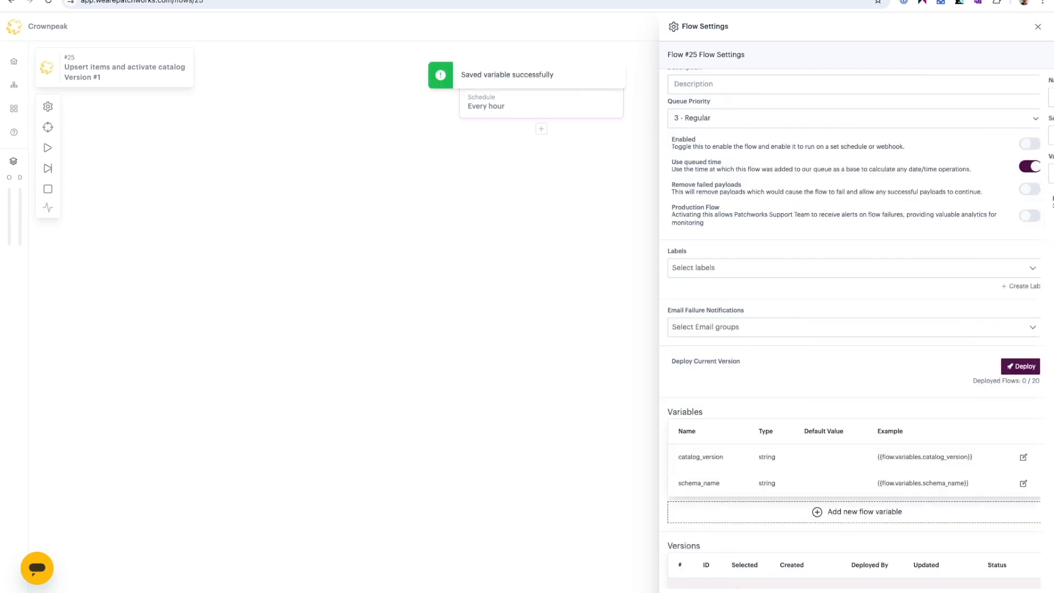
Add two more string flow variables named category_tree_name and schema_version in the flow settings.
click(822, 513)
text(category_tree_name)
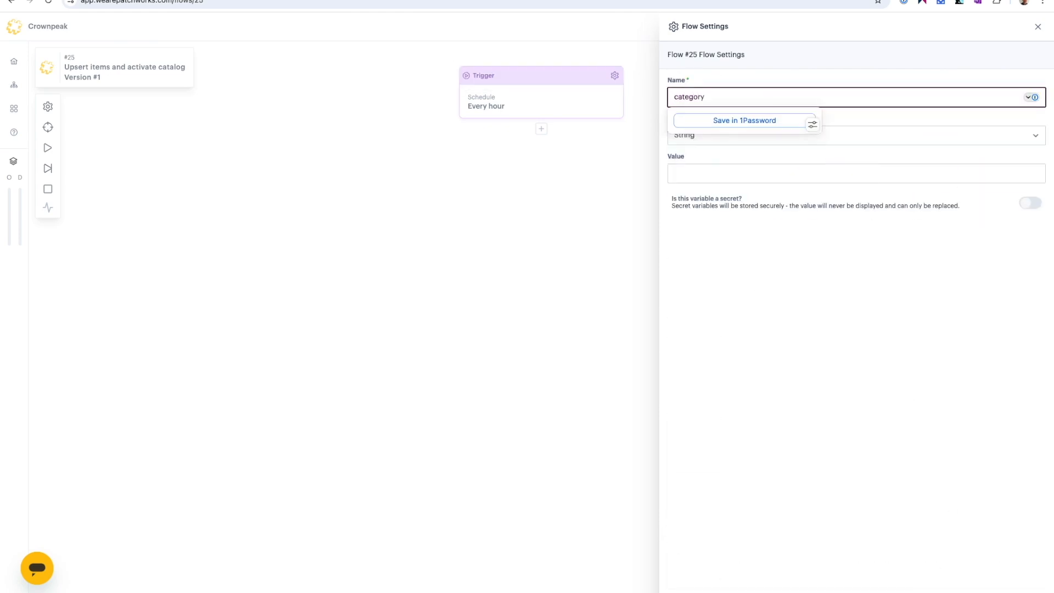
key(Return)
click(823, 537)
text(schema_)
text(version)
key(Return)
Add string flow variables named category_tree_version and nested_schema_name to the flow.
click(827, 562)
text(category_tree_version)
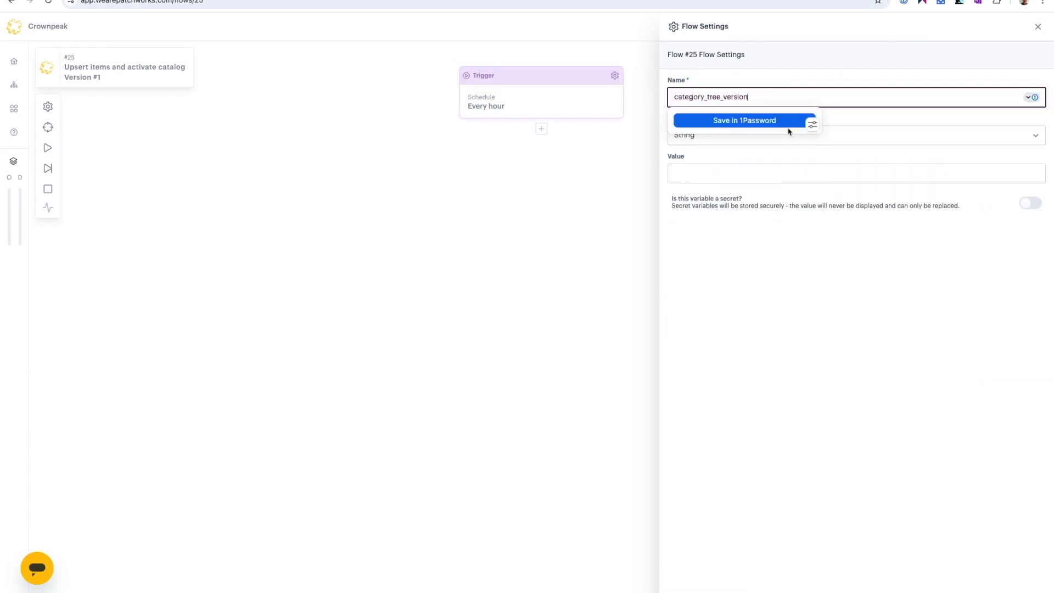
key(Return)
scroll(795, 384, down, 2)
click(831, 529)
text(nested_sche)
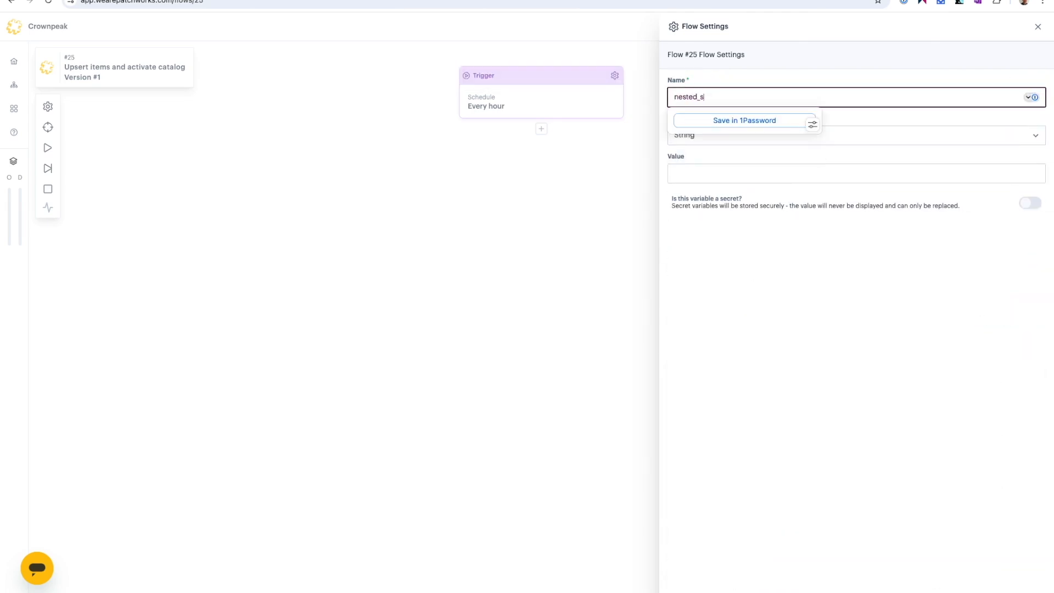
text(ma_name)
key(Return)
scroll(950, 546, down, 2)
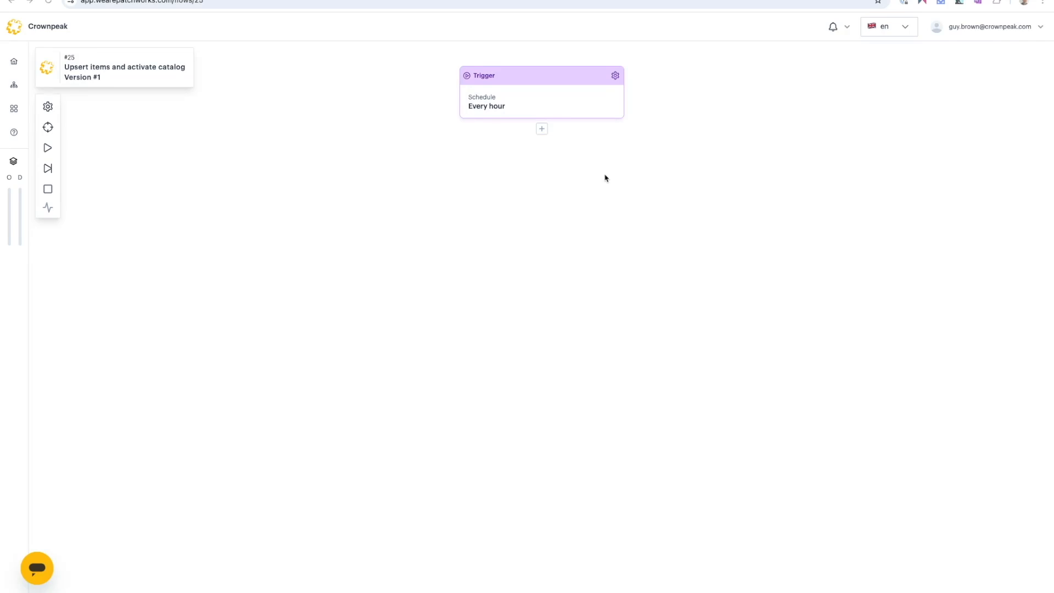
Add a Set Variables shape after the trigger and assign the value product to schema_name.
click(542, 129)
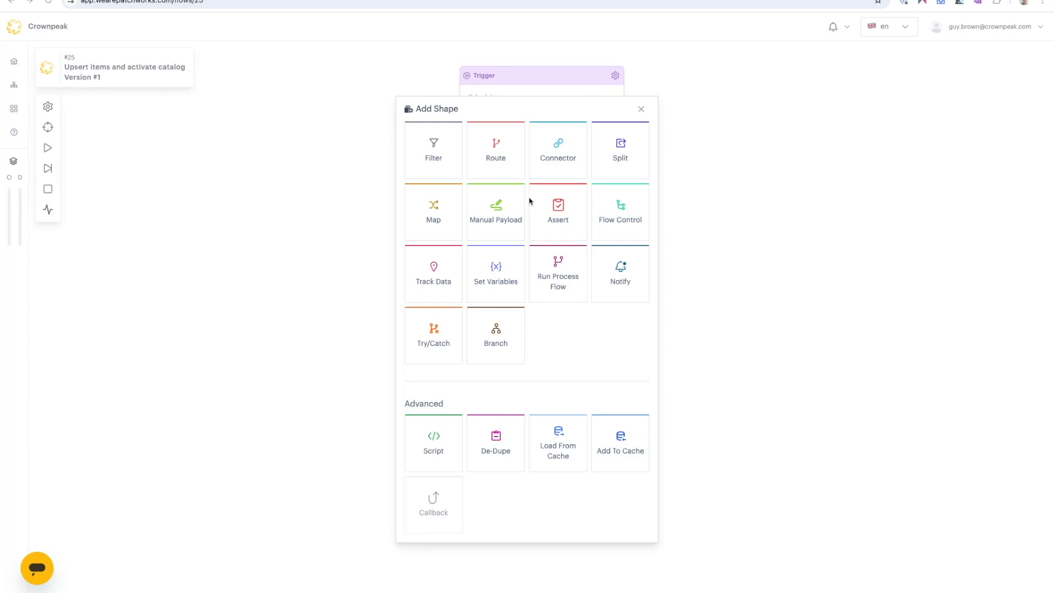
click(496, 275)
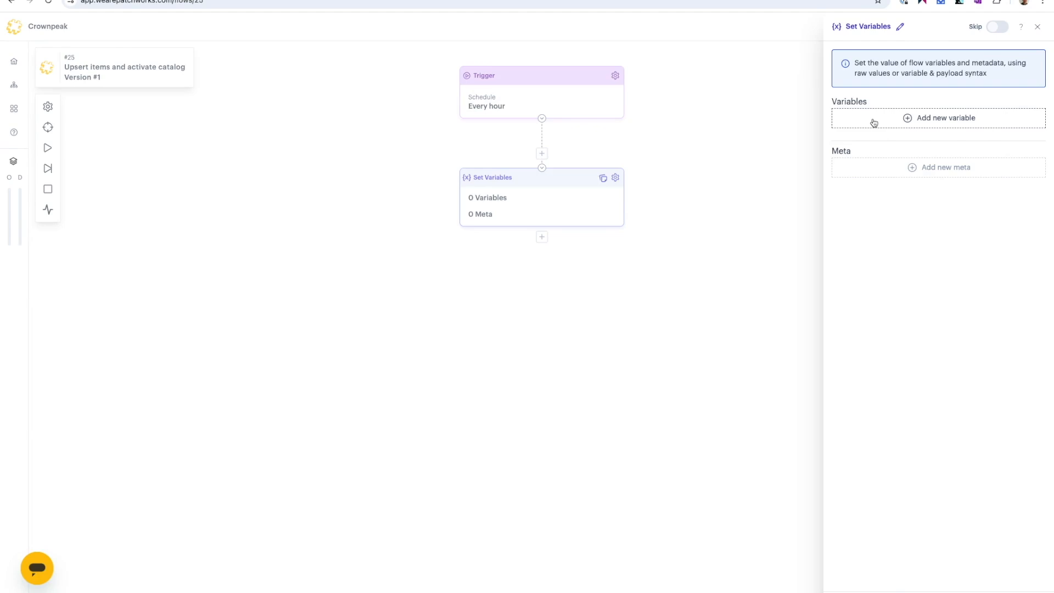
click(873, 122)
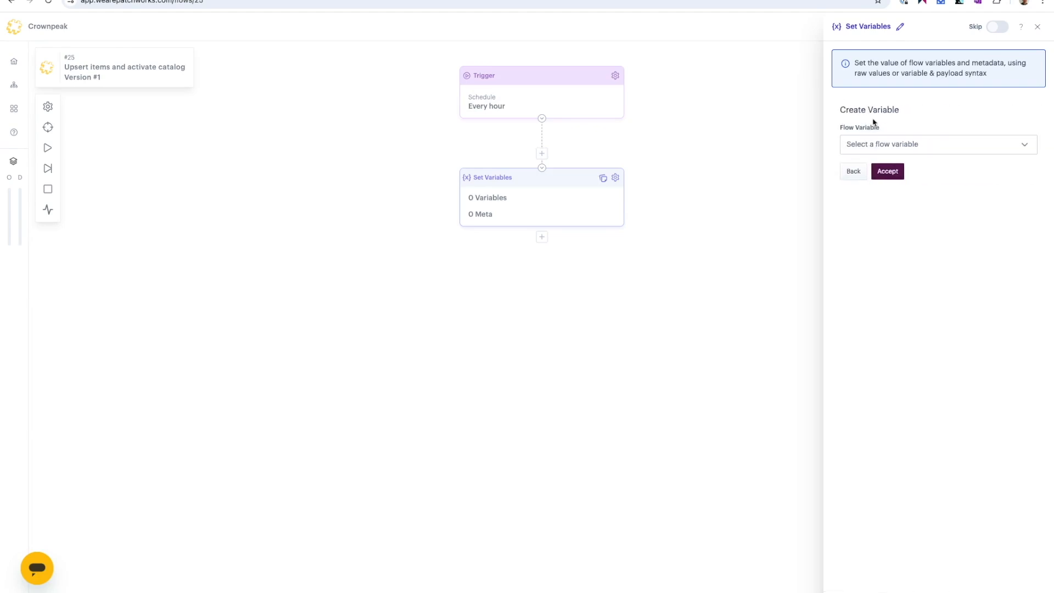
click(869, 143)
click(869, 189)
click(868, 185)
text(pro)
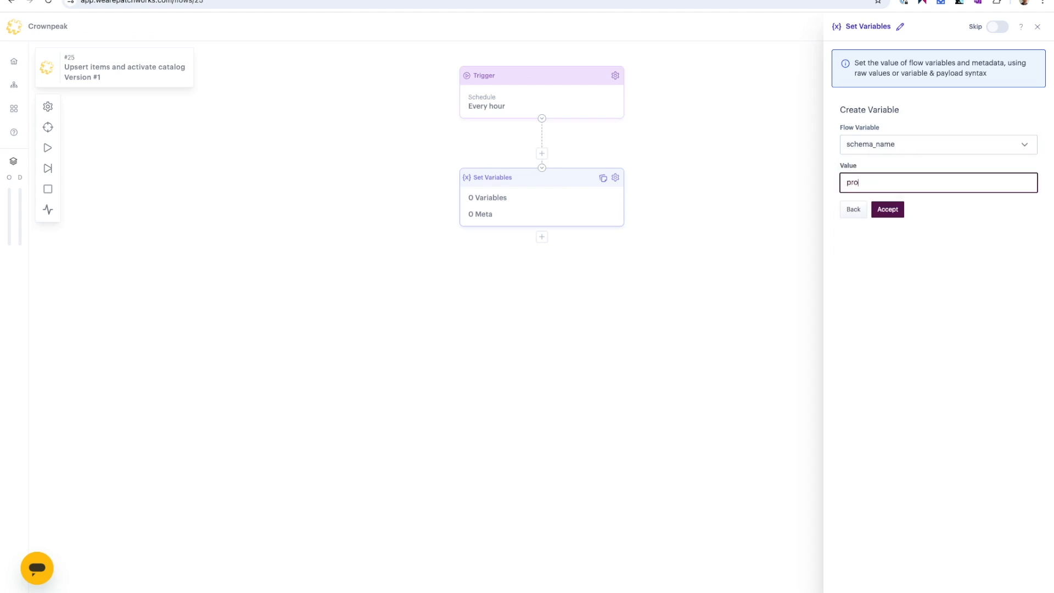
text(duct)
click(889, 212)
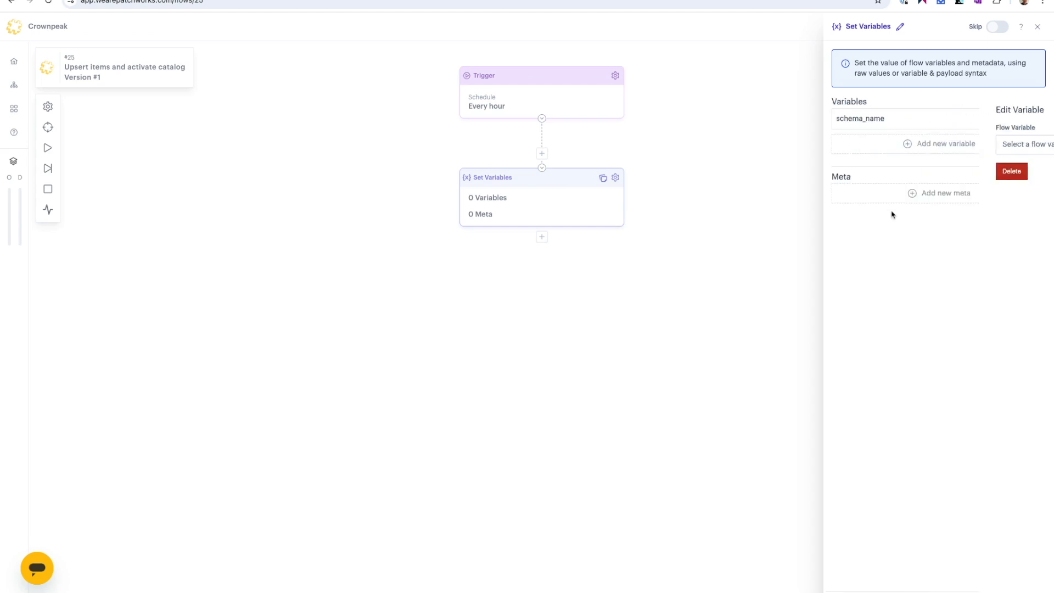
Assign the value catalog01 to category_tree_name in the Set Variables shape.
click(880, 145)
click(878, 143)
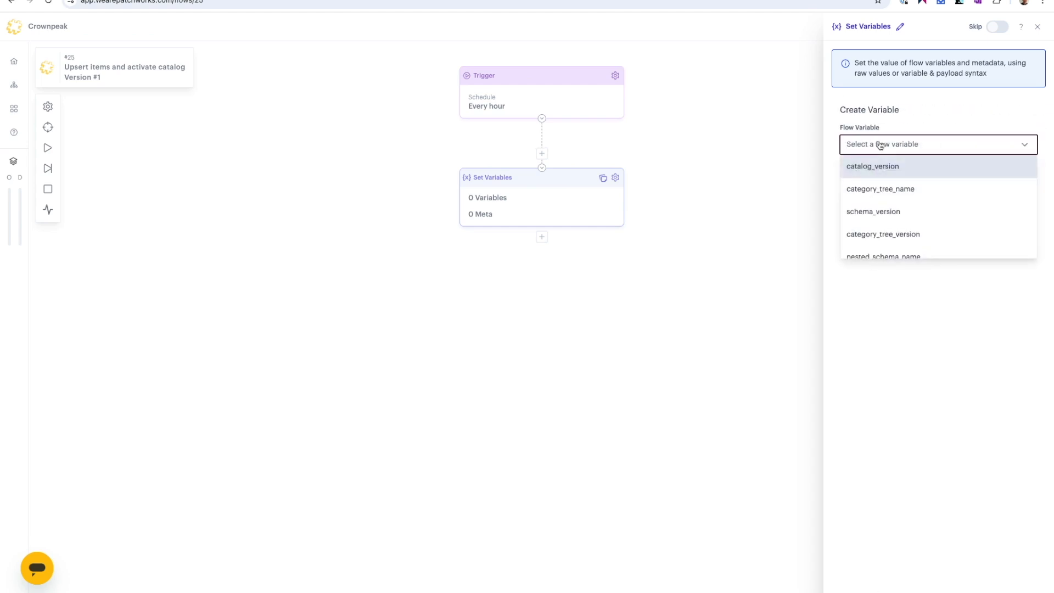
click(880, 188)
click(868, 180)
text(catalog01)
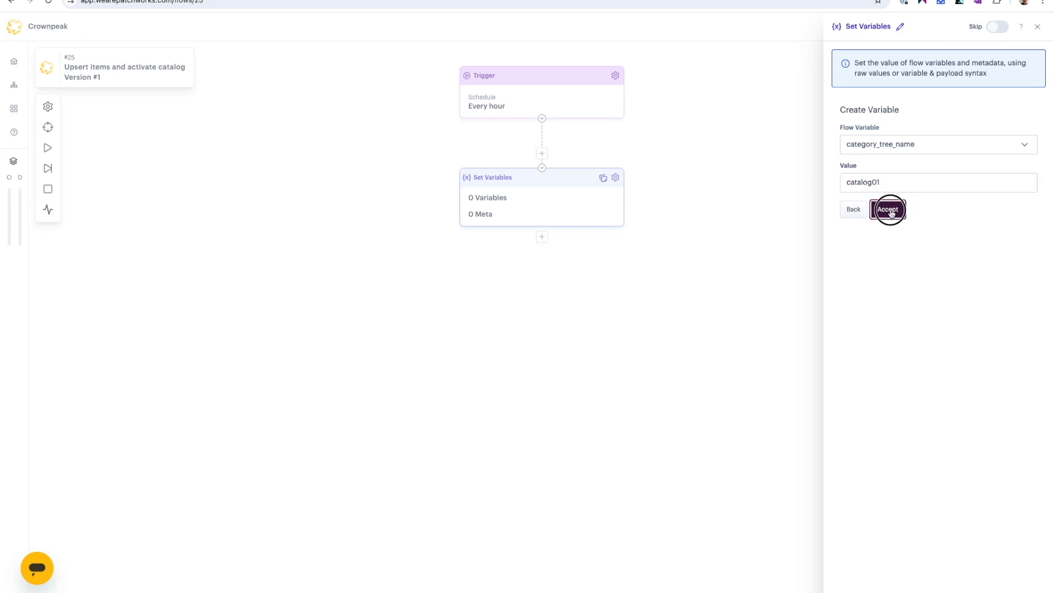
click(890, 213)
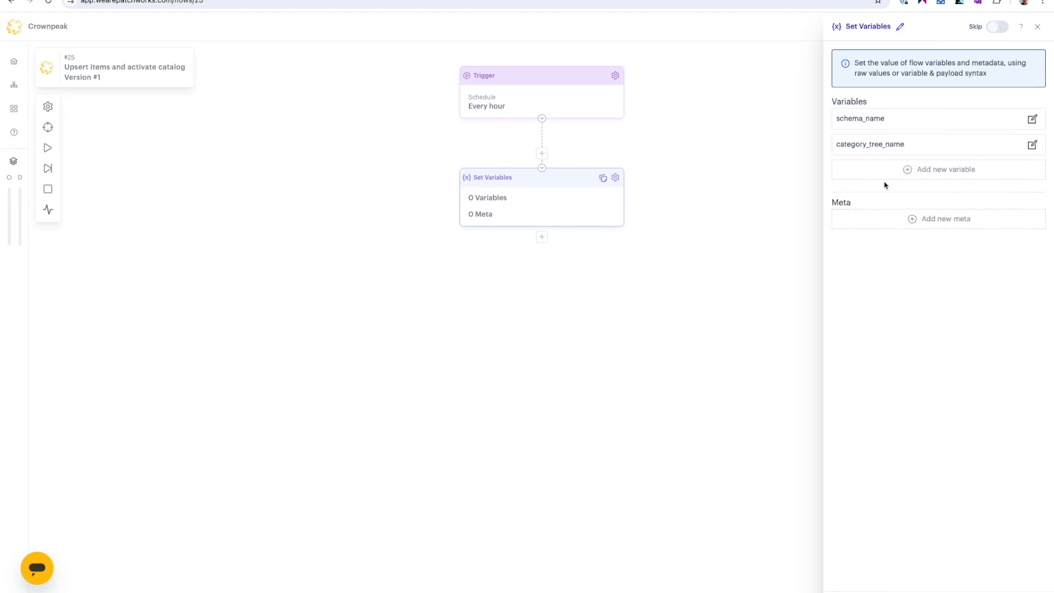
Assign the value variant to nested_schema_name and save the Set Variables shape.
click(876, 164)
click(878, 150)
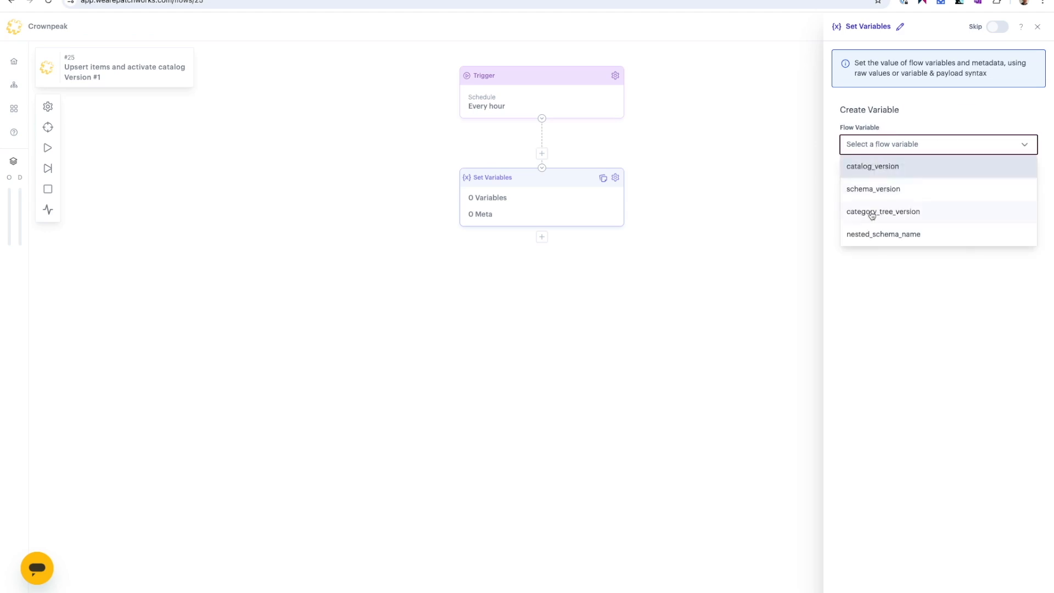
click(874, 231)
click(857, 181)
text(variant)
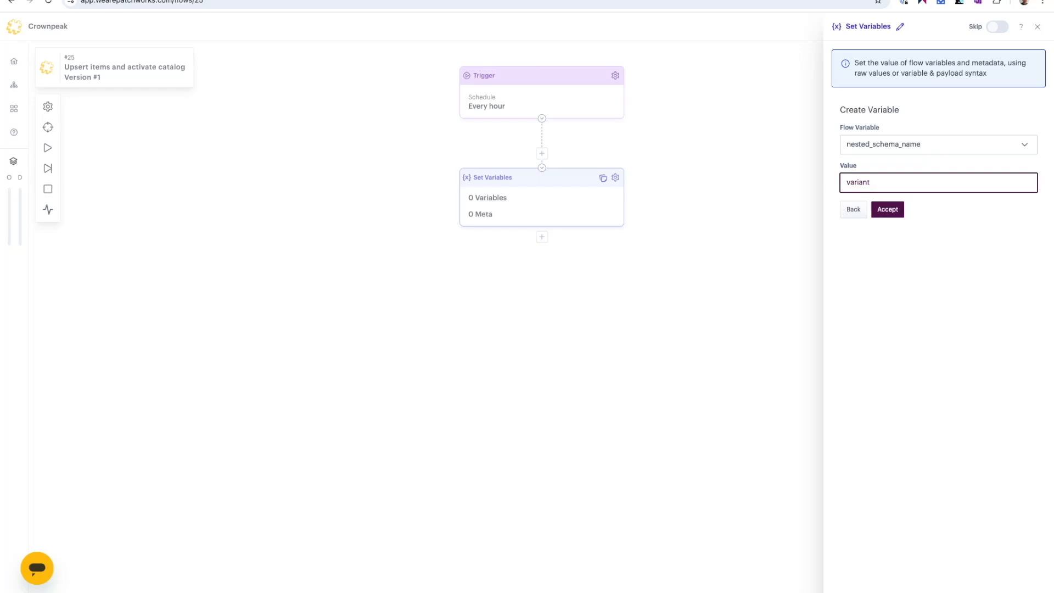
click(883, 210)
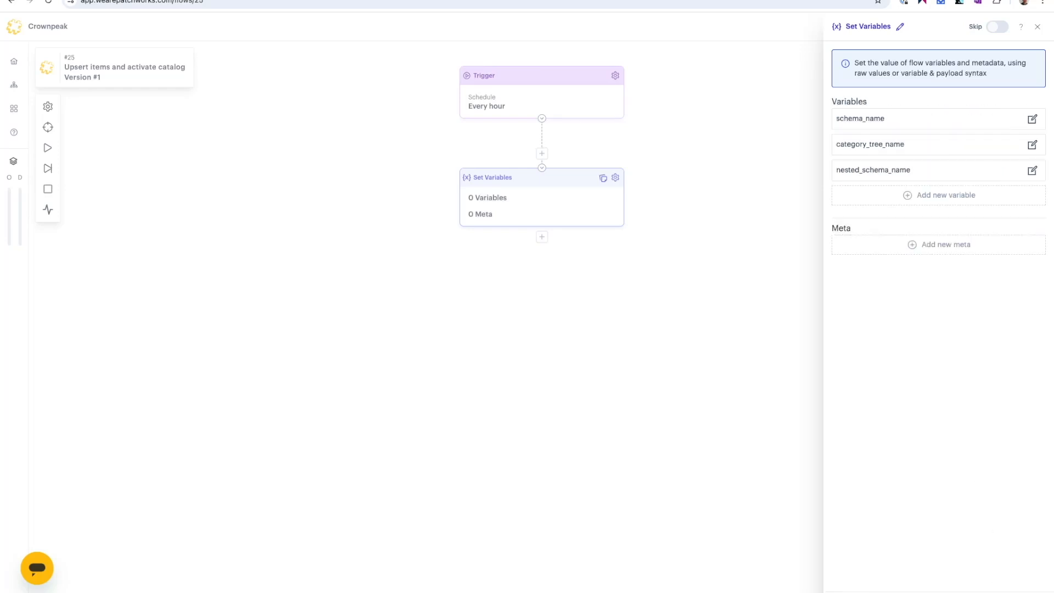
click(937, 592)
Add a Connector shape after Set Variables using the TC Sandbox instance and the List catalogs endpoint, and save it.
click(540, 237)
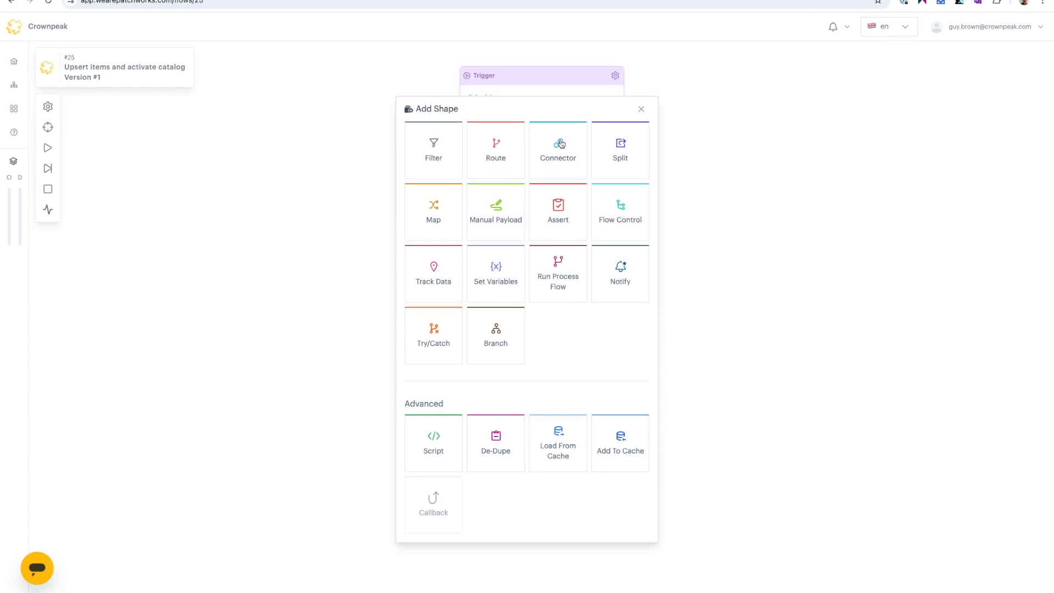
click(560, 144)
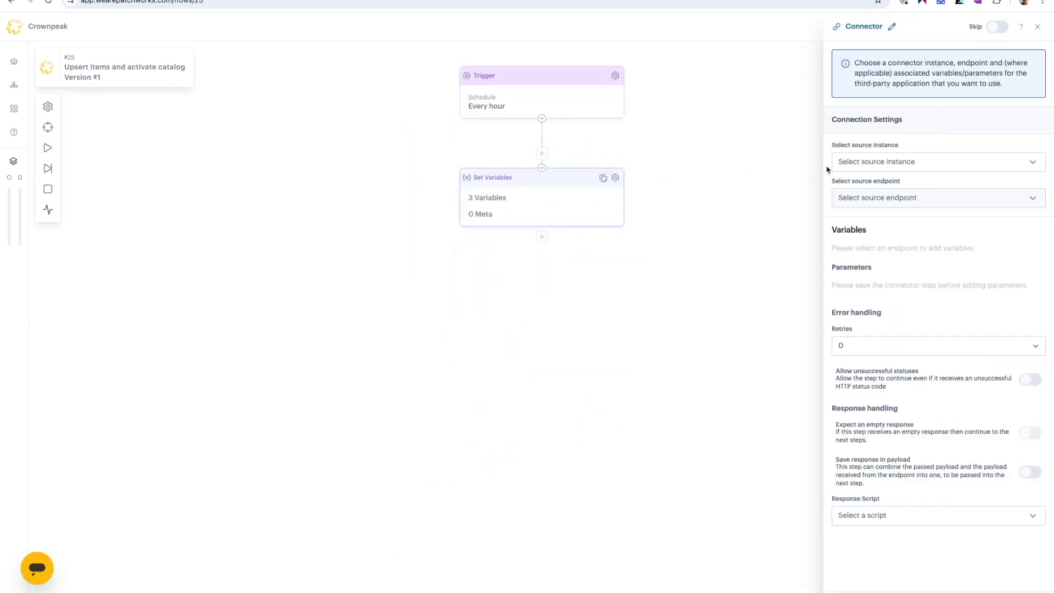
click(866, 163)
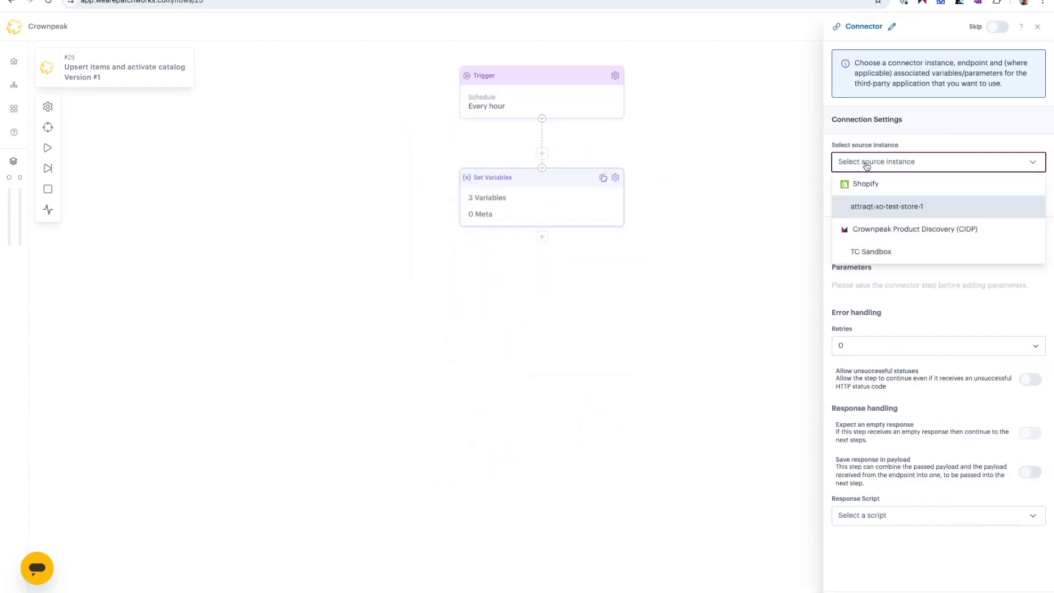
click(878, 252)
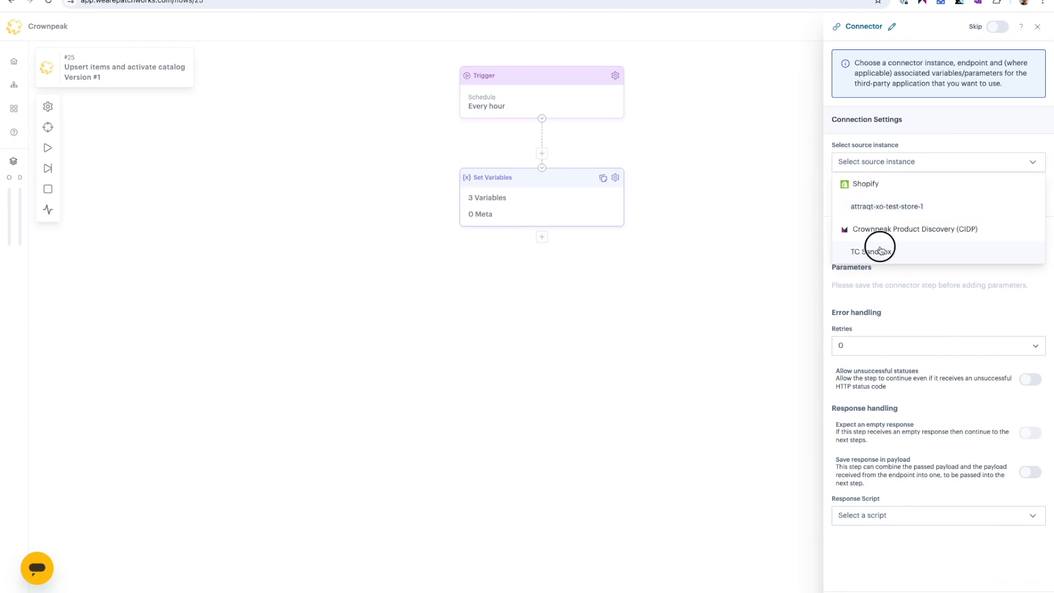
click(856, 199)
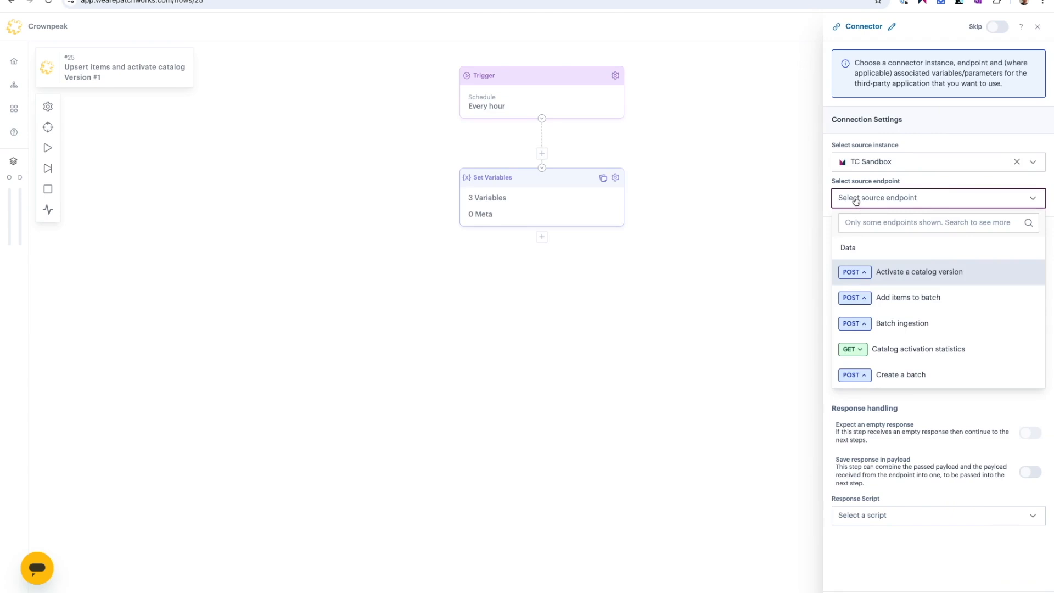
click(868, 222)
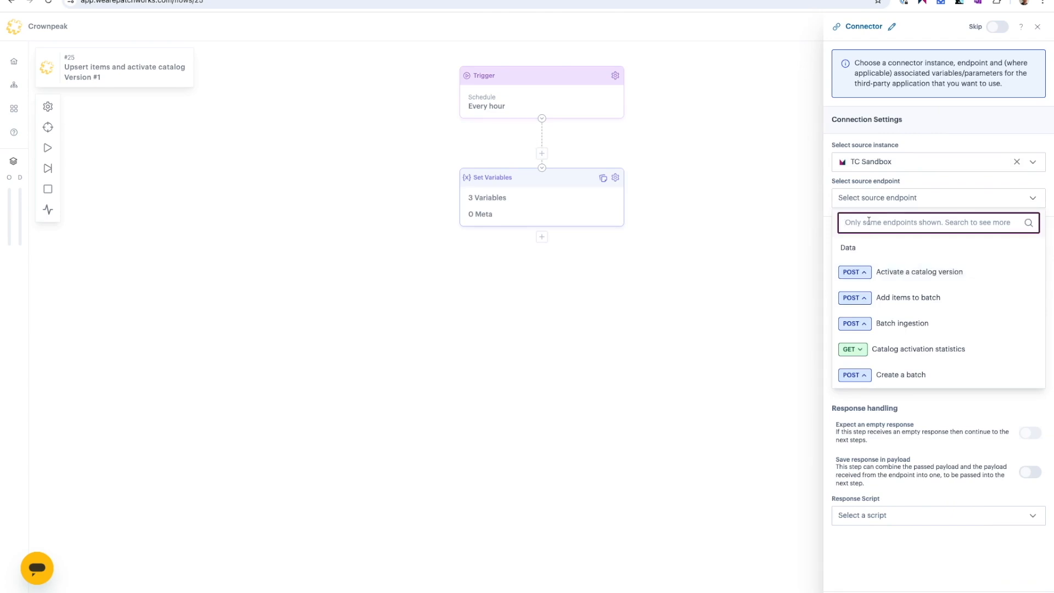
text(list)
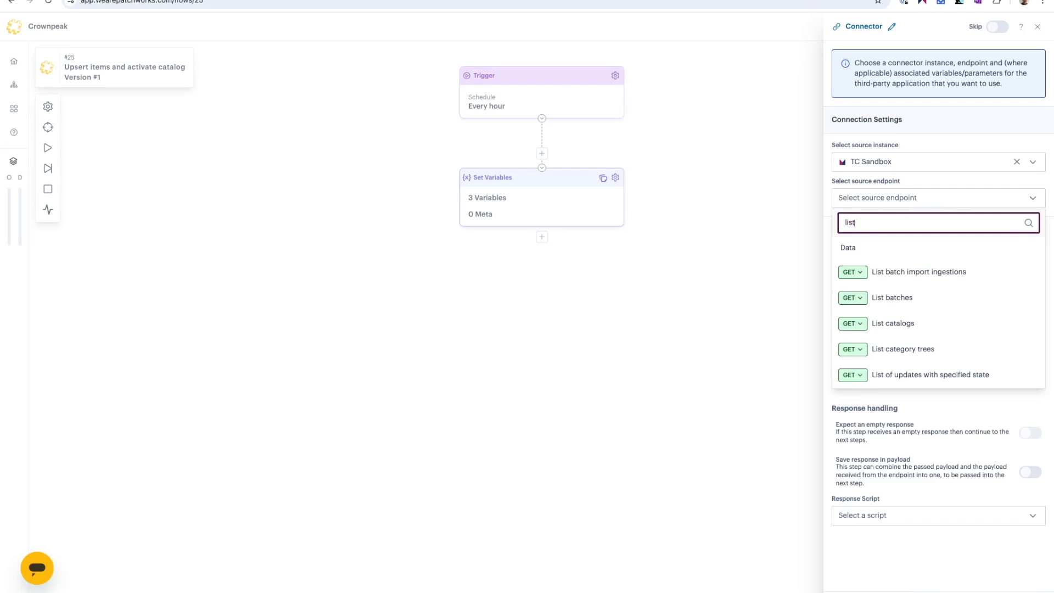
text( cat)
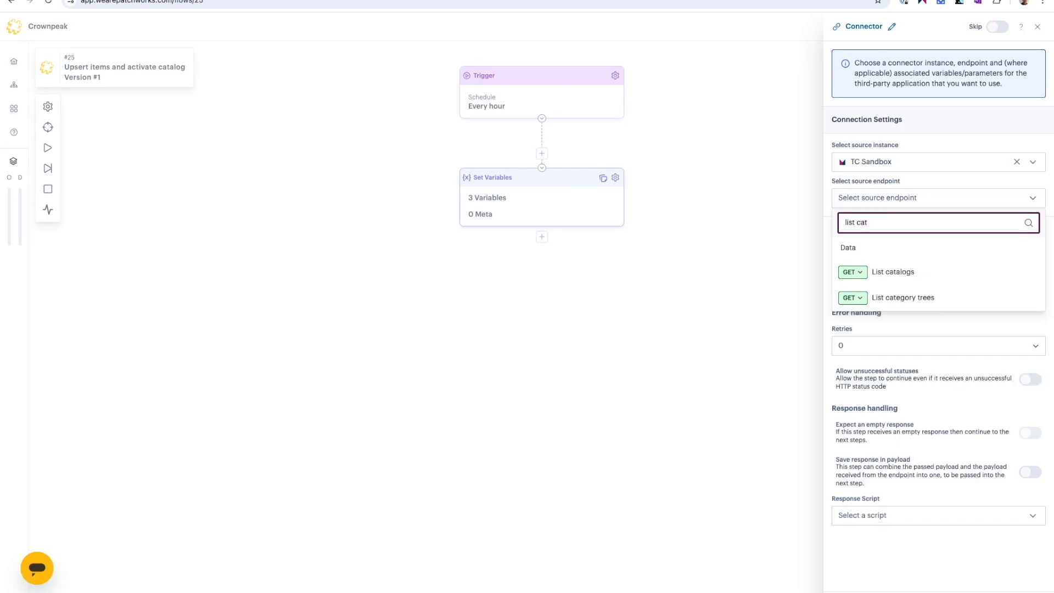
click(912, 273)
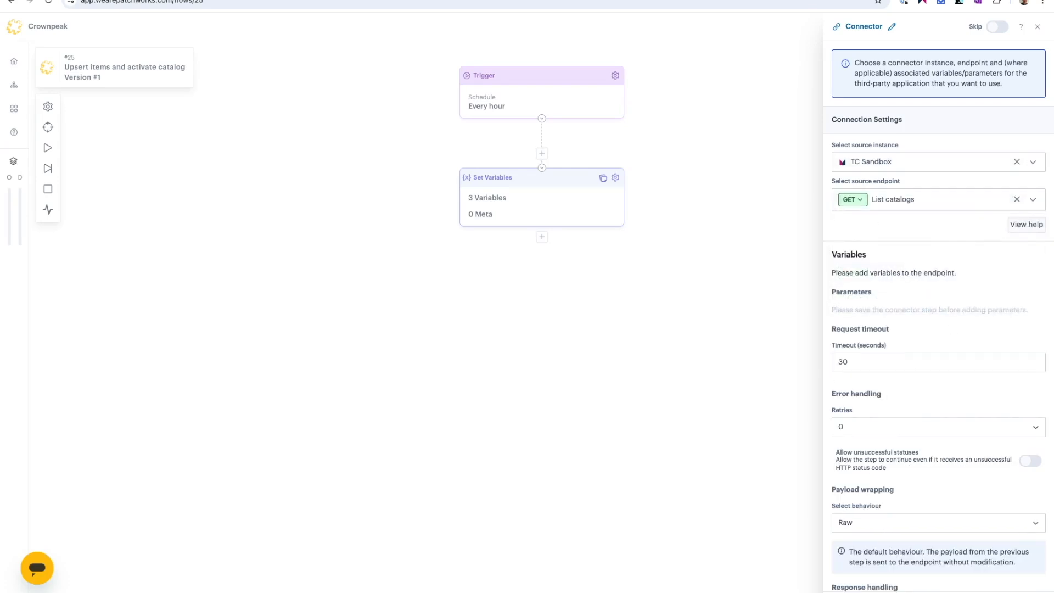
click(1025, 592)
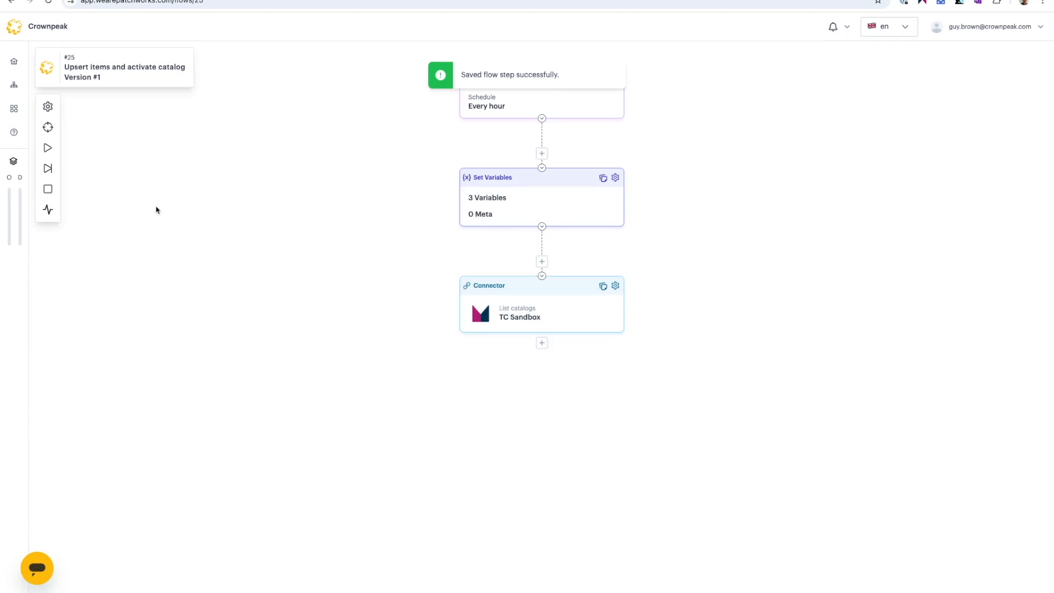
Run the flow manually and examine the catalog versions and states in the payload returned by the List catalogs connector.
click(48, 148)
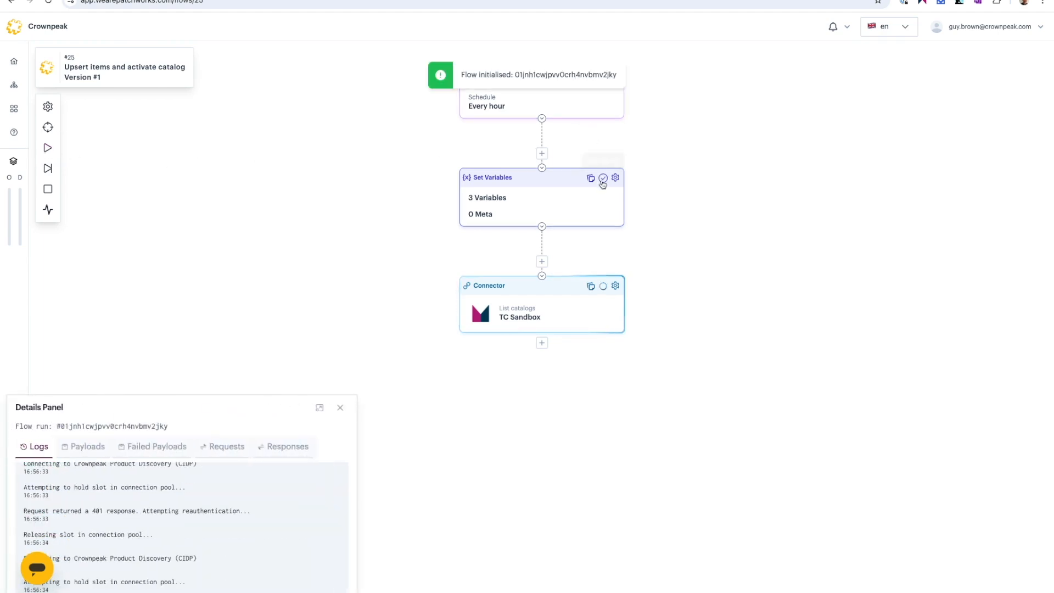
click(604, 291)
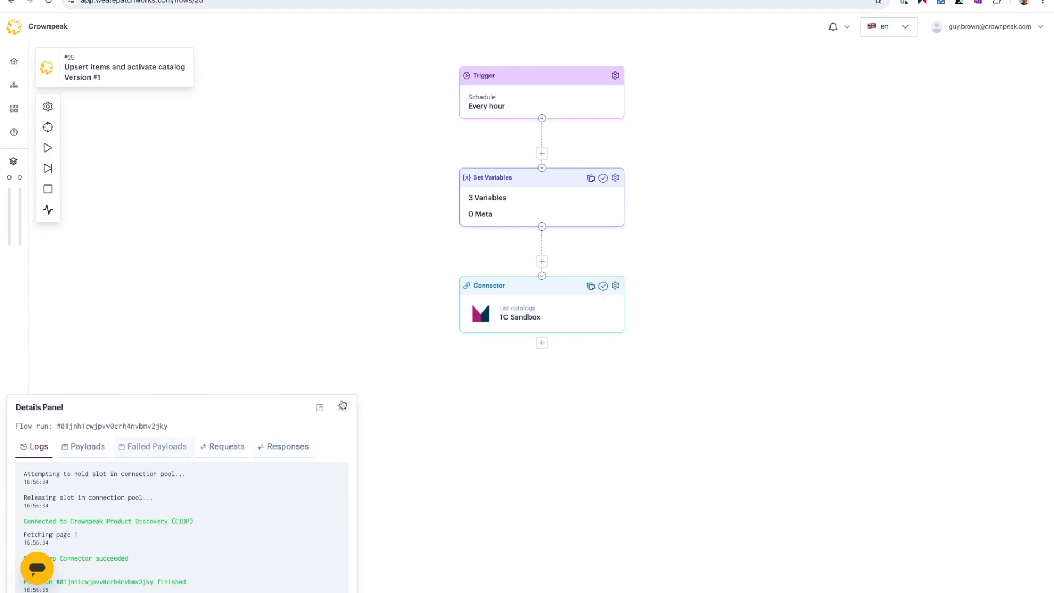
drag(214, 406, 261, 265)
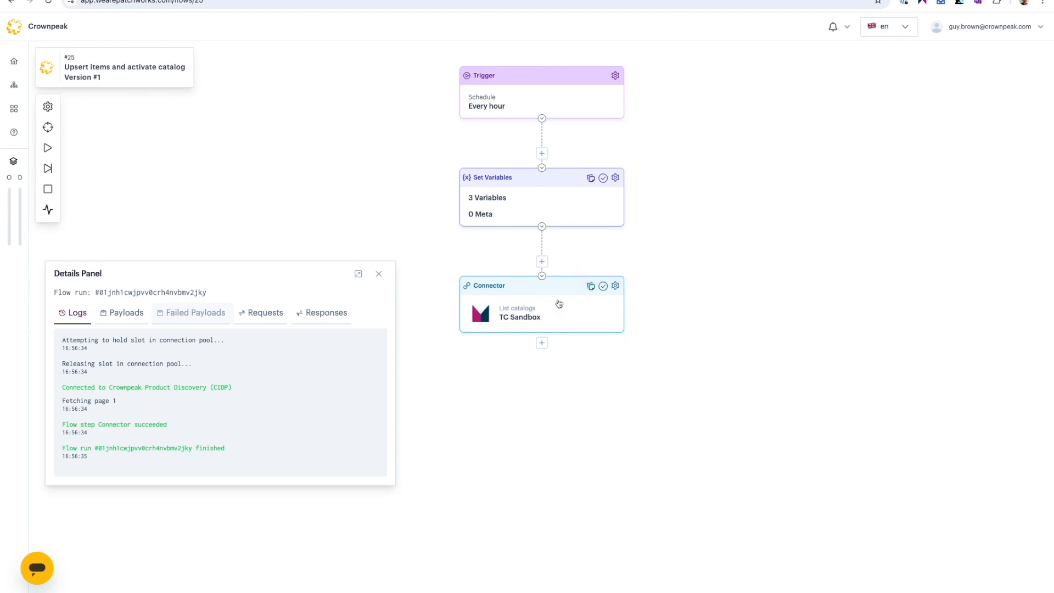
click(126, 316)
drag(187, 271, 213, 214)
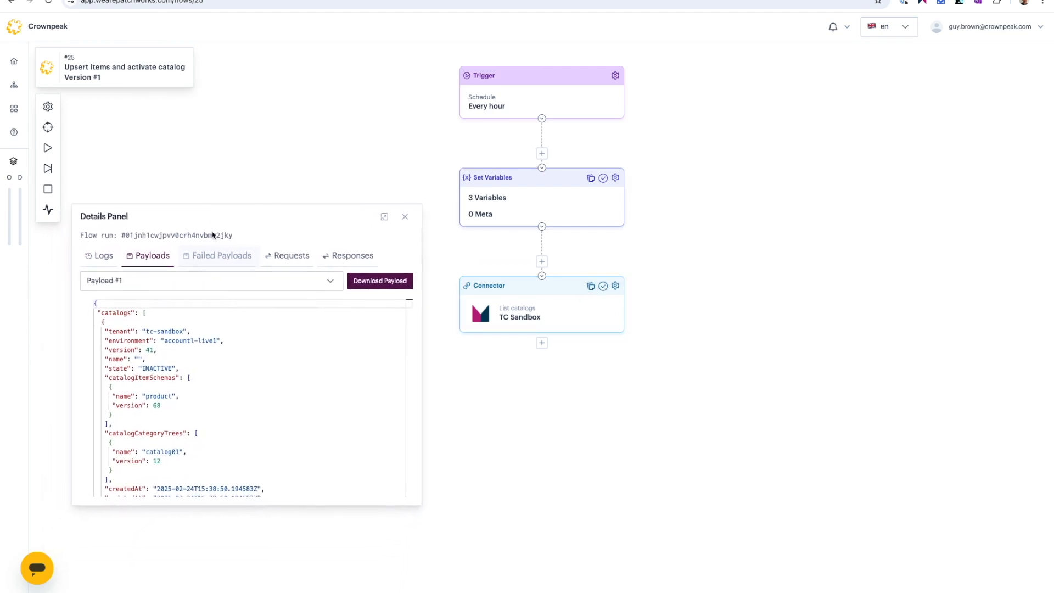
scroll(203, 395, down, 3)
scroll(200, 429, down, 5)
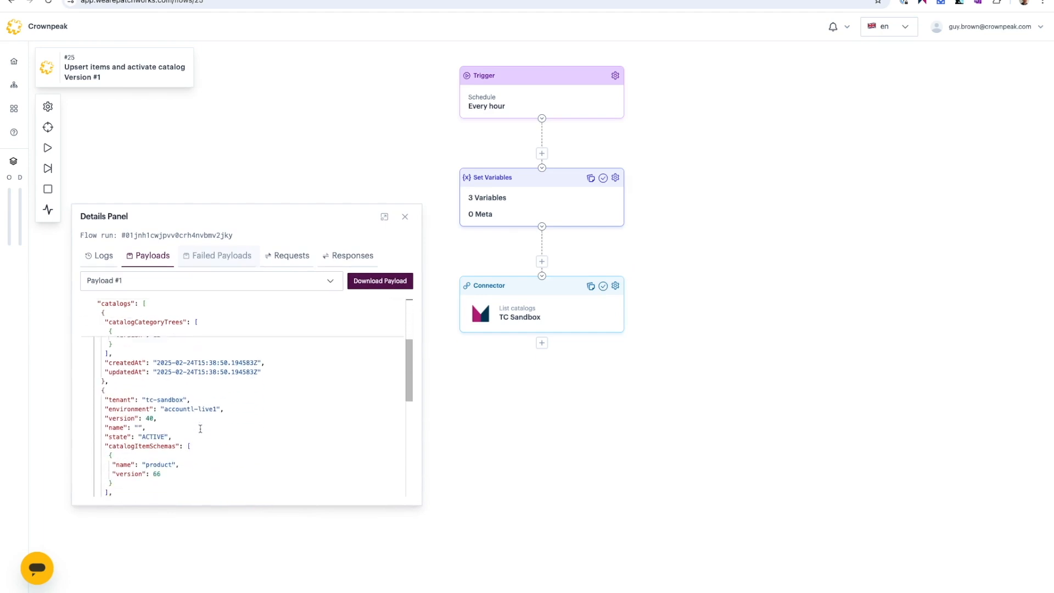
scroll(201, 430, up, 3)
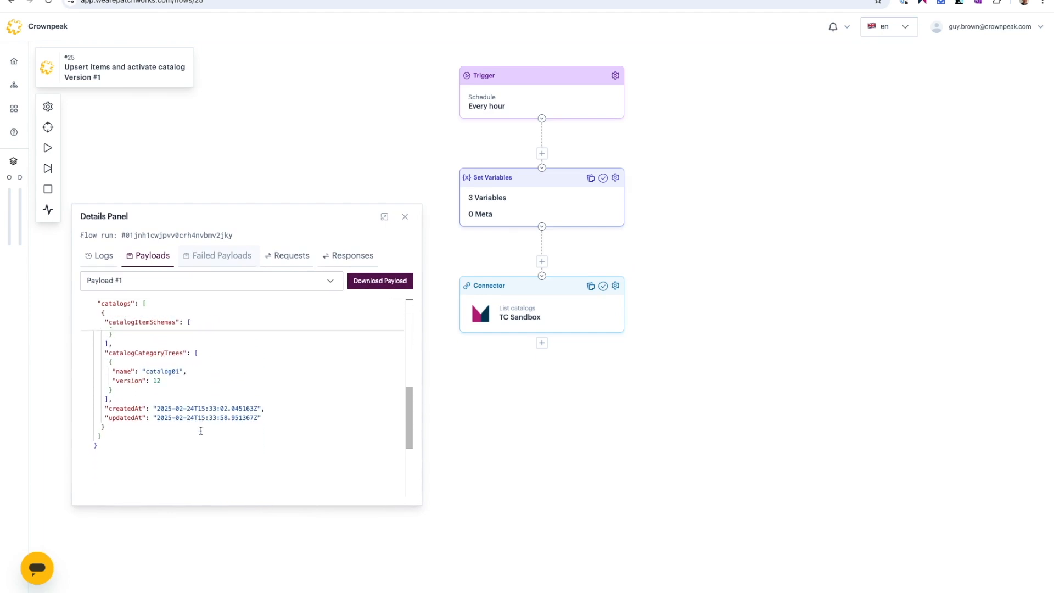
scroll(201, 430, up, 5)
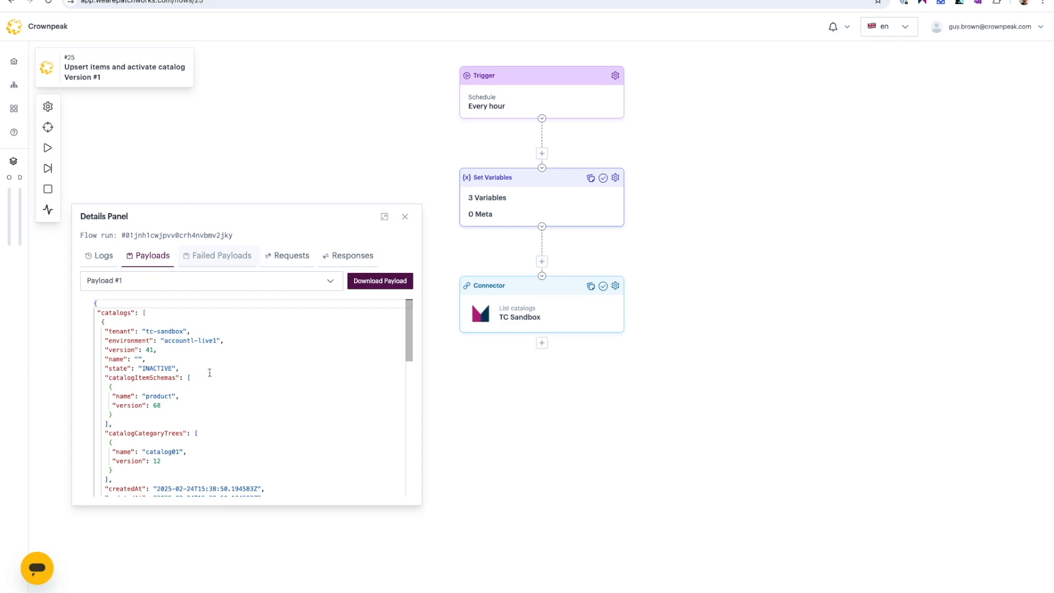
click(404, 216)
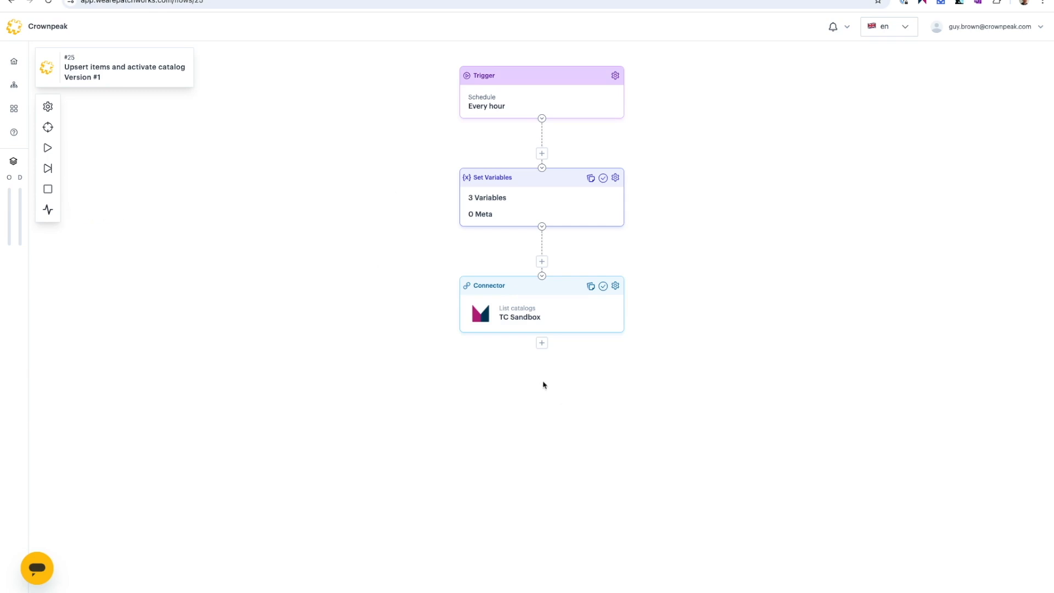
Add a Split shape after the List catalogs connector, splitting at the catalogs level, and check the connector's payload structure.
click(541, 343)
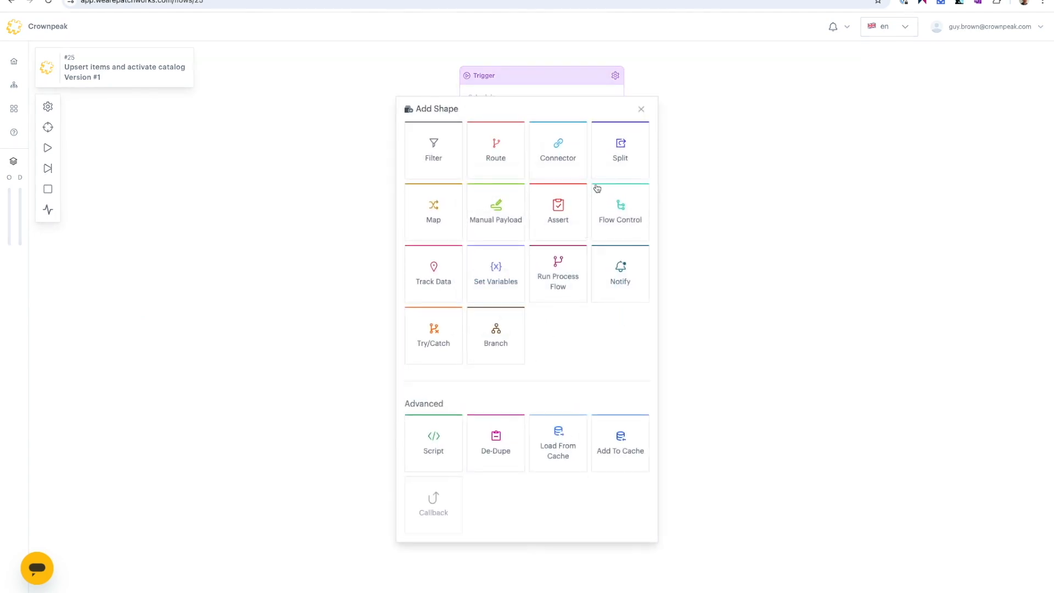
click(615, 168)
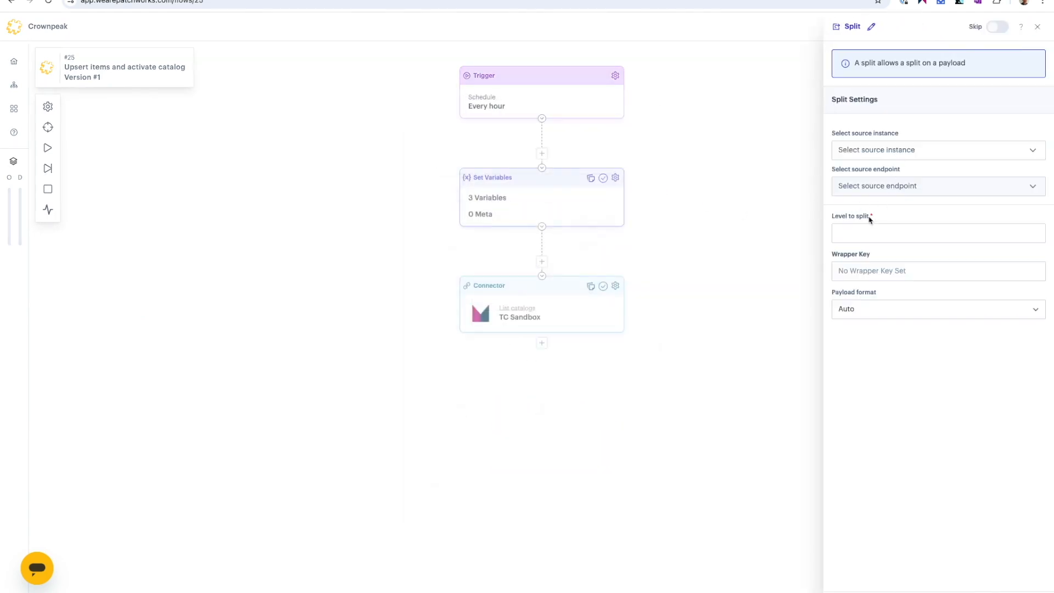
click(861, 232)
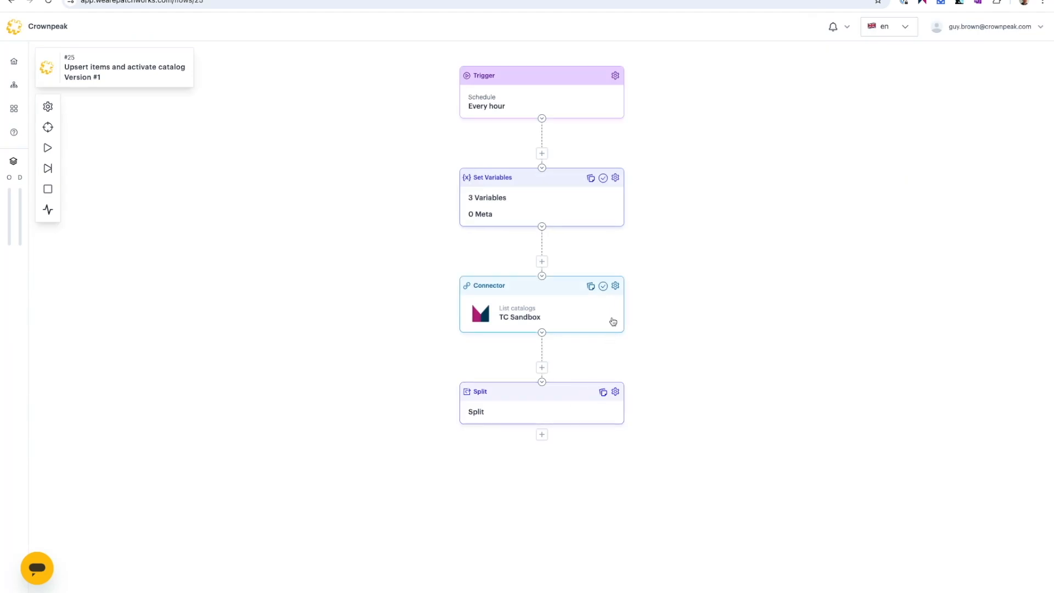
click(602, 285)
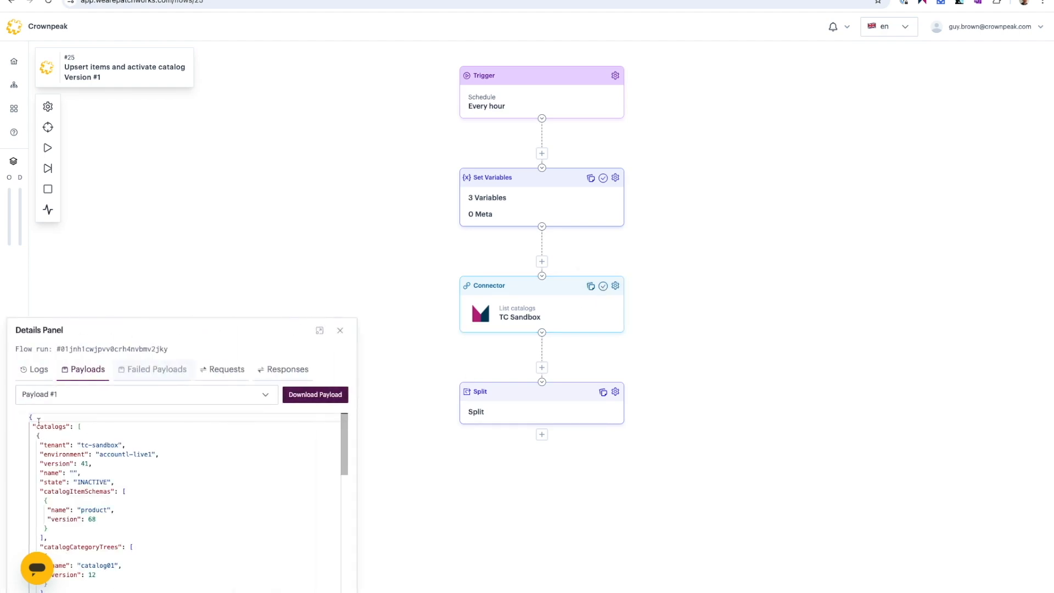
click(340, 330)
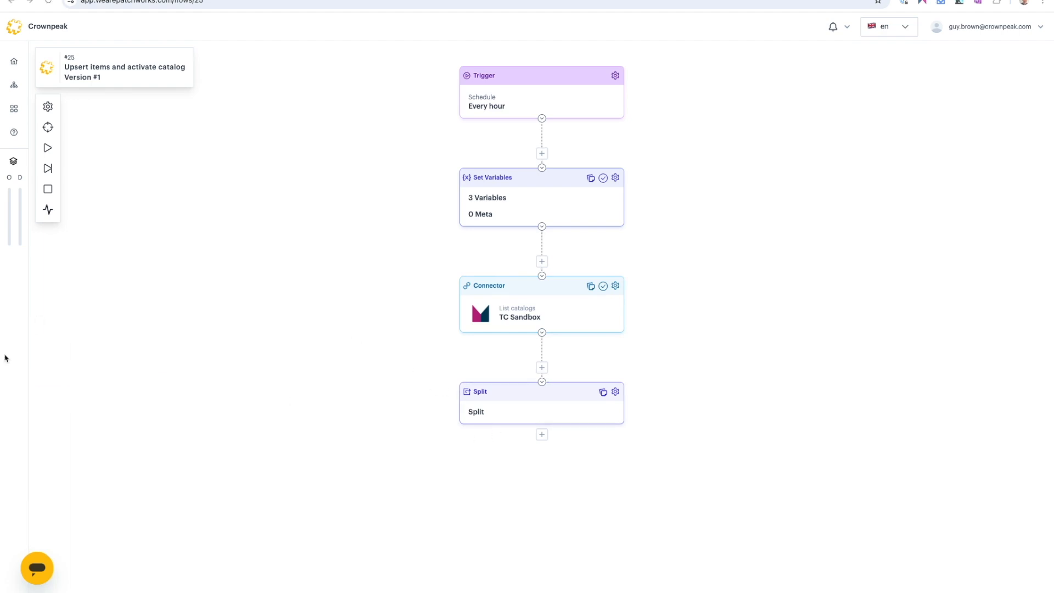
Add a Filter shape after the Split that keeps entries whose state string equals INACTIVE, and save it.
click(541, 436)
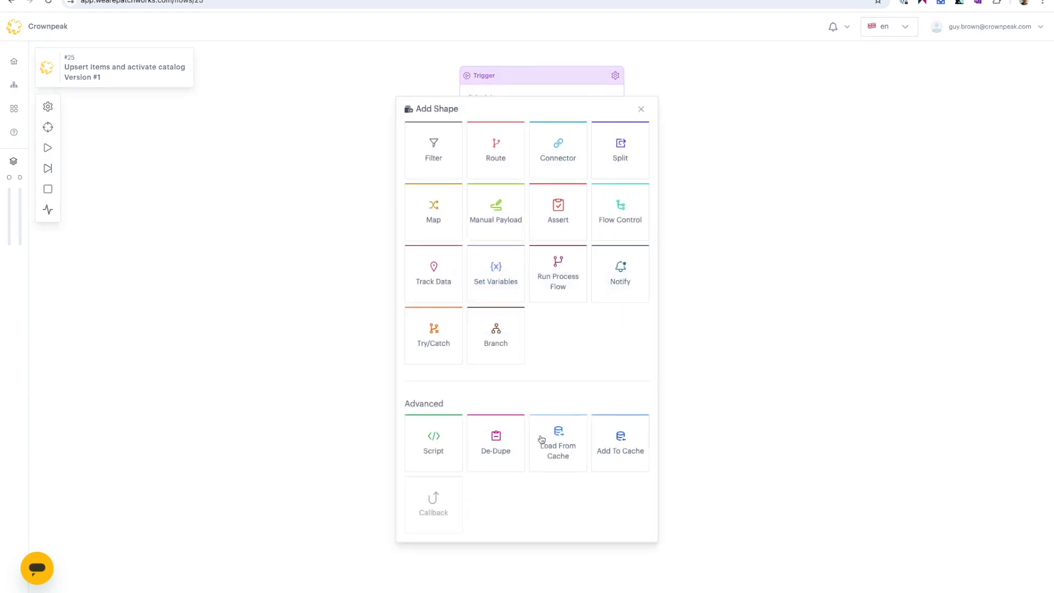
click(431, 159)
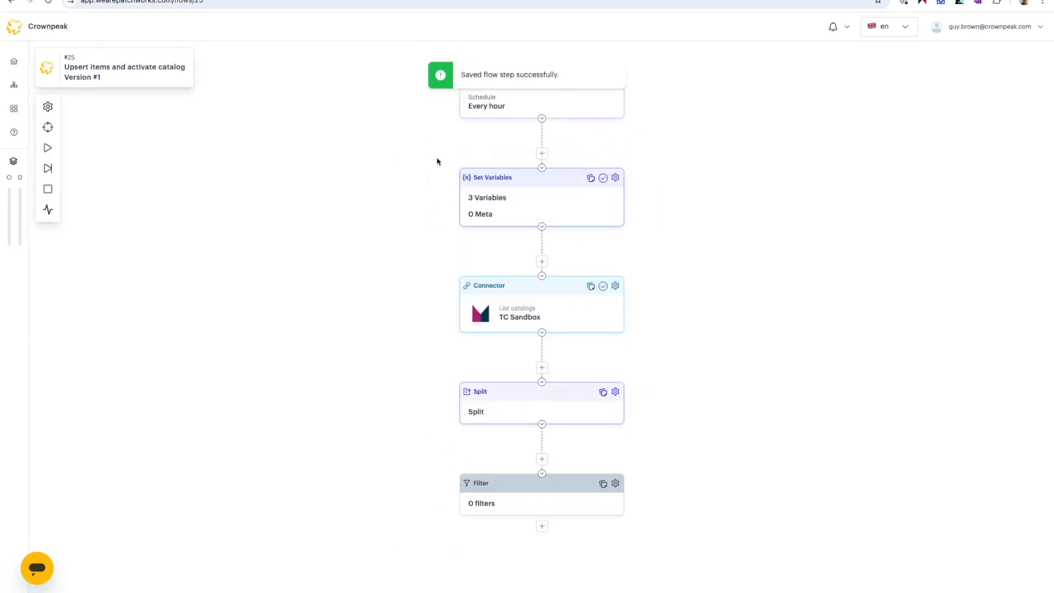
click(615, 485)
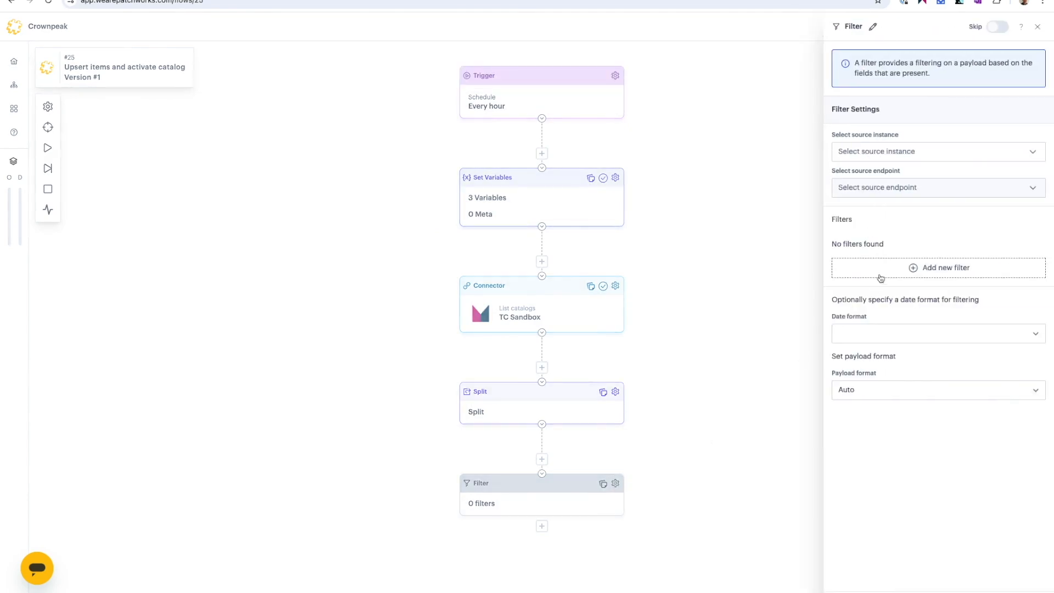
click(958, 268)
click(860, 153)
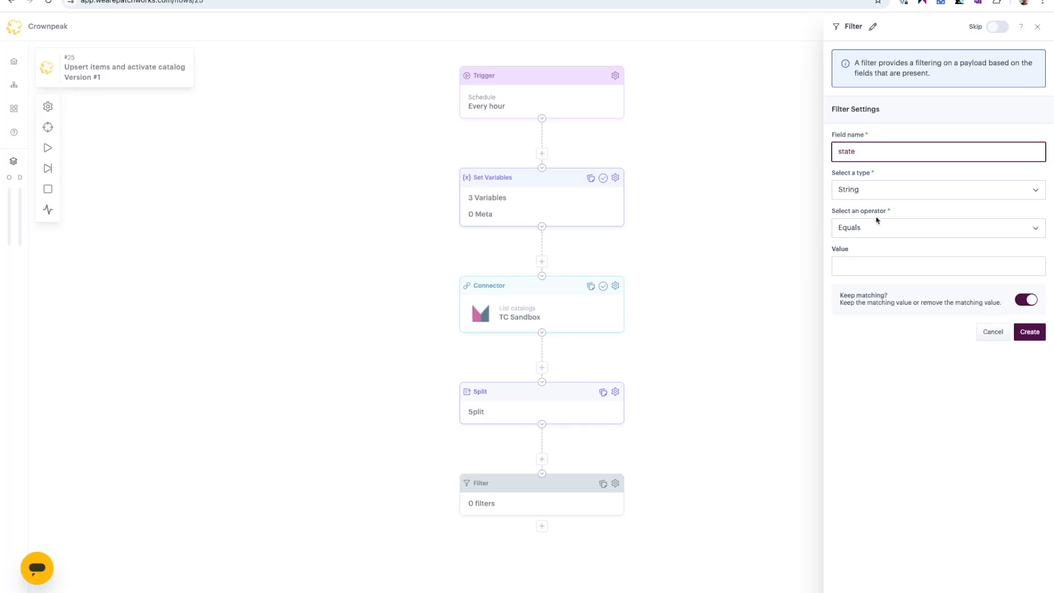
click(860, 265)
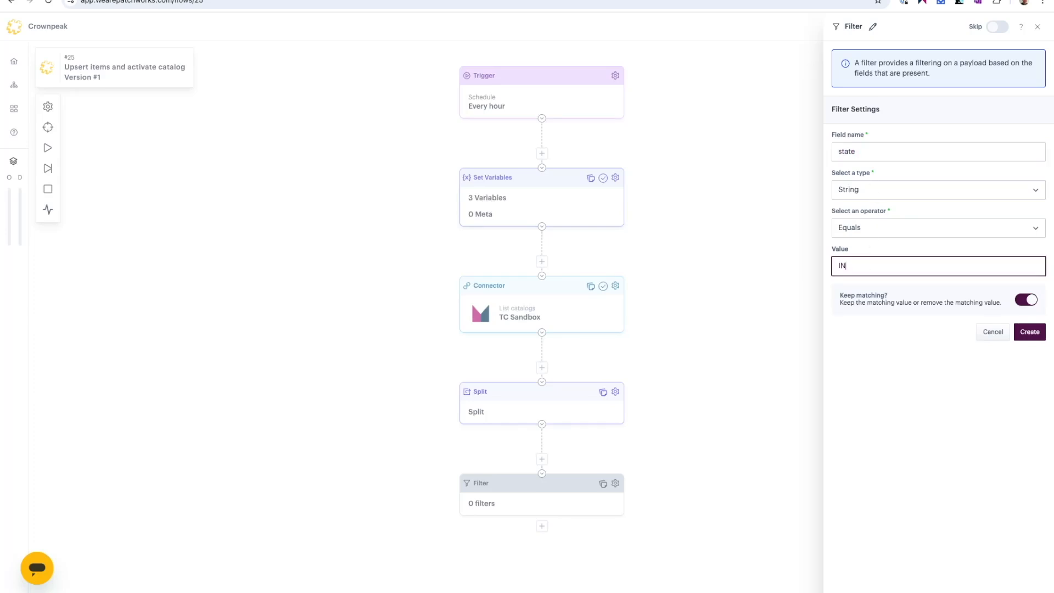
text(INACTIVE)
click(1029, 331)
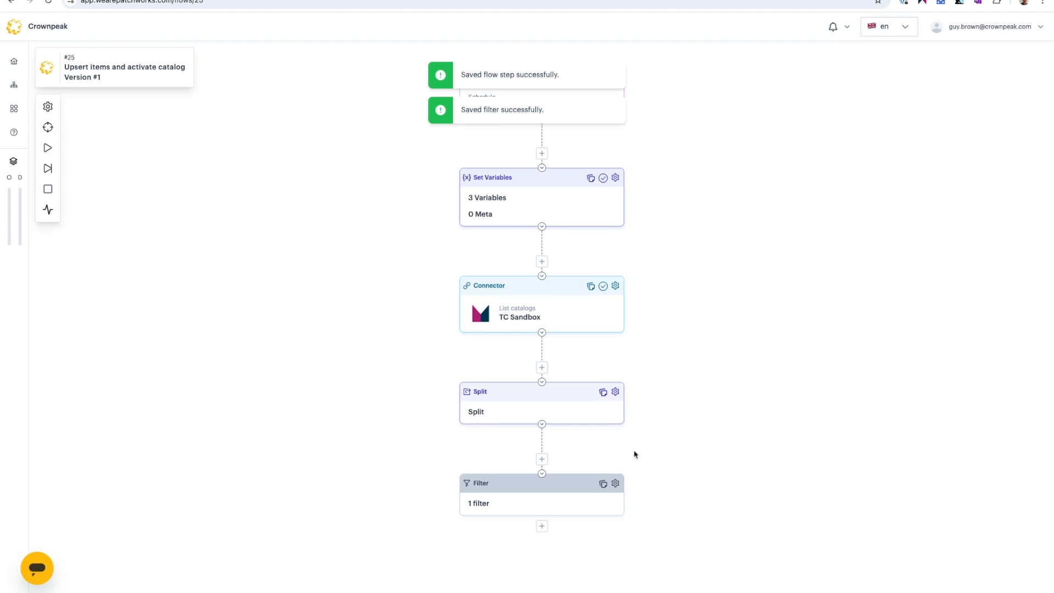
Run the flow manually and examine the payloads produced by the Split and Filter shapes.
click(48, 148)
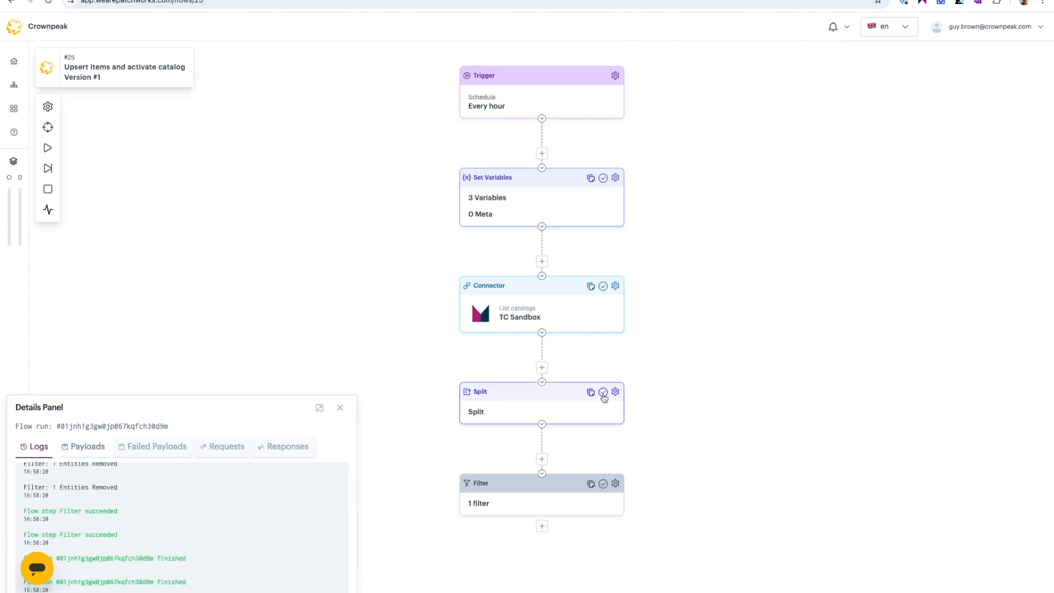
click(93, 447)
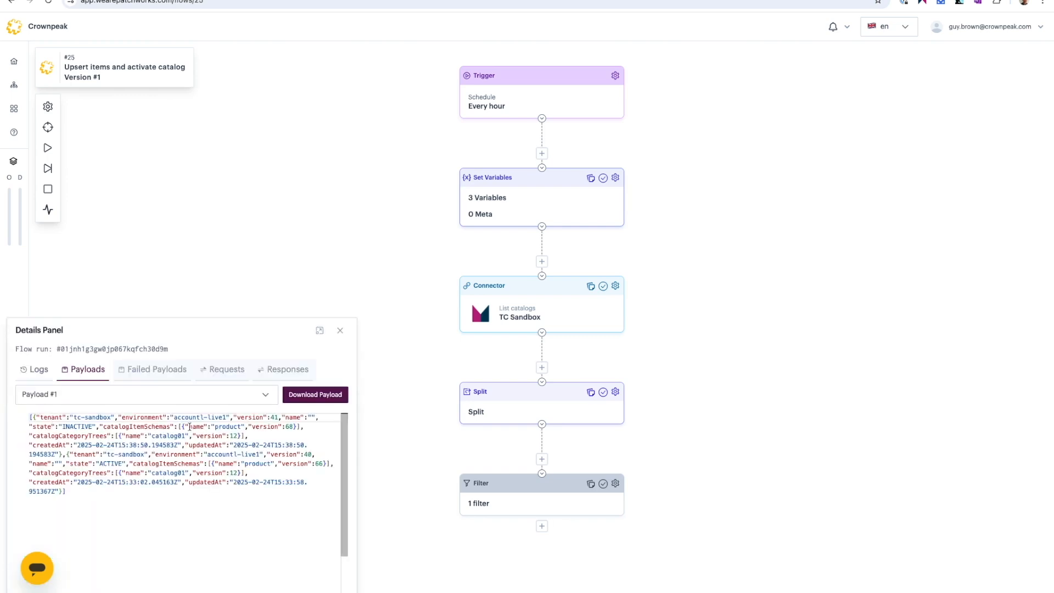
click(603, 485)
click(86, 453)
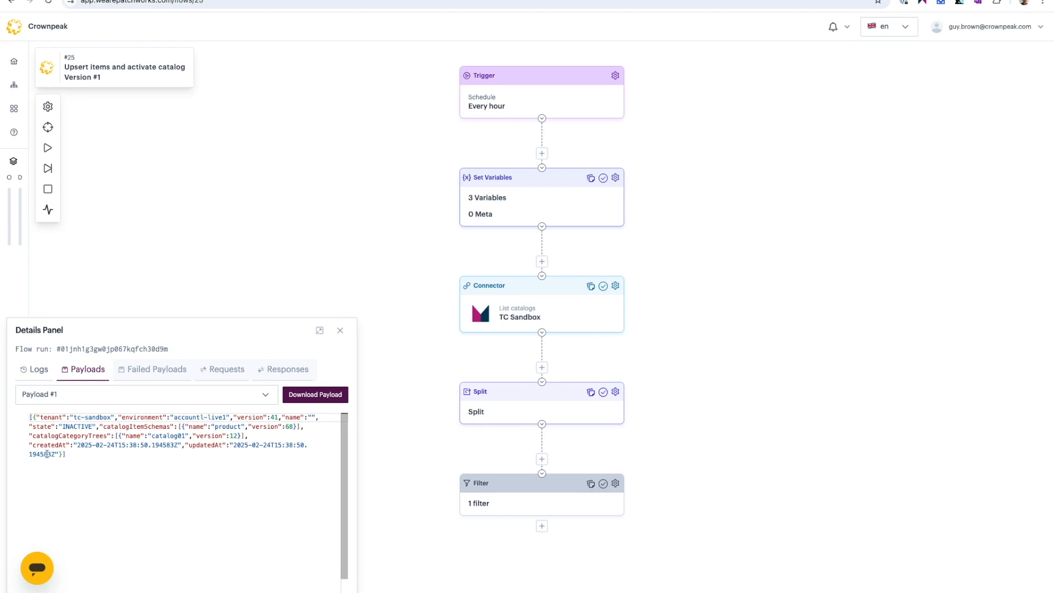
click(339, 329)
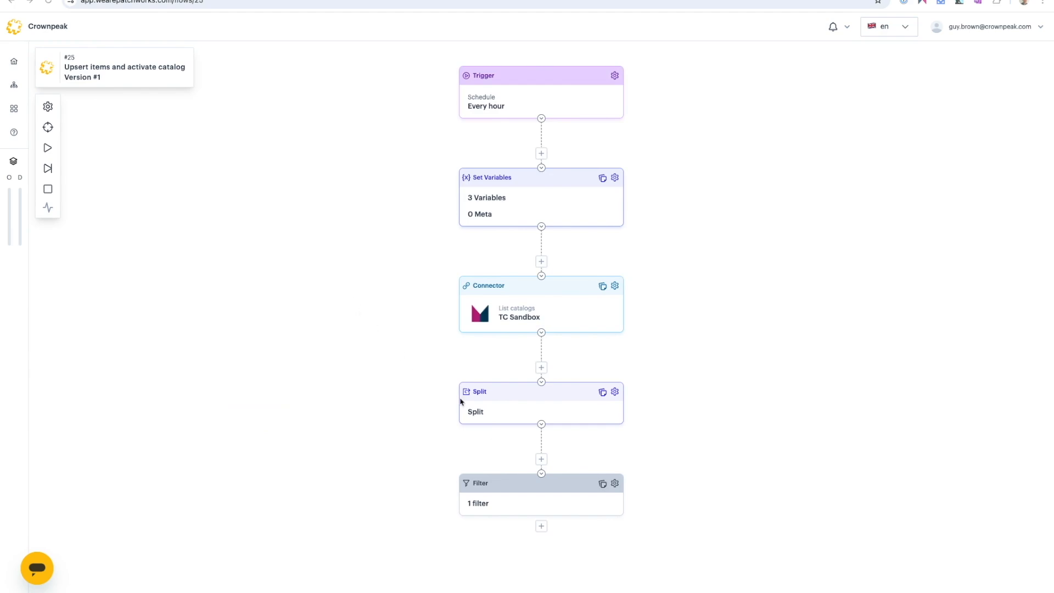
Add a Connector shape after the Filter using the TC Sandbox instance and the Delete a catalog endpoint.
click(543, 527)
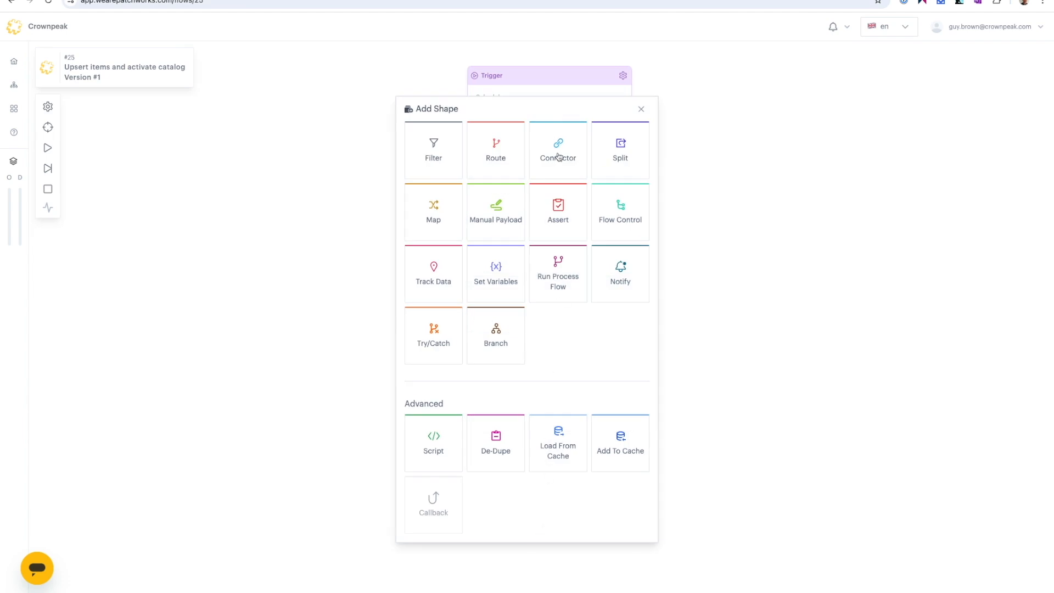
click(559, 157)
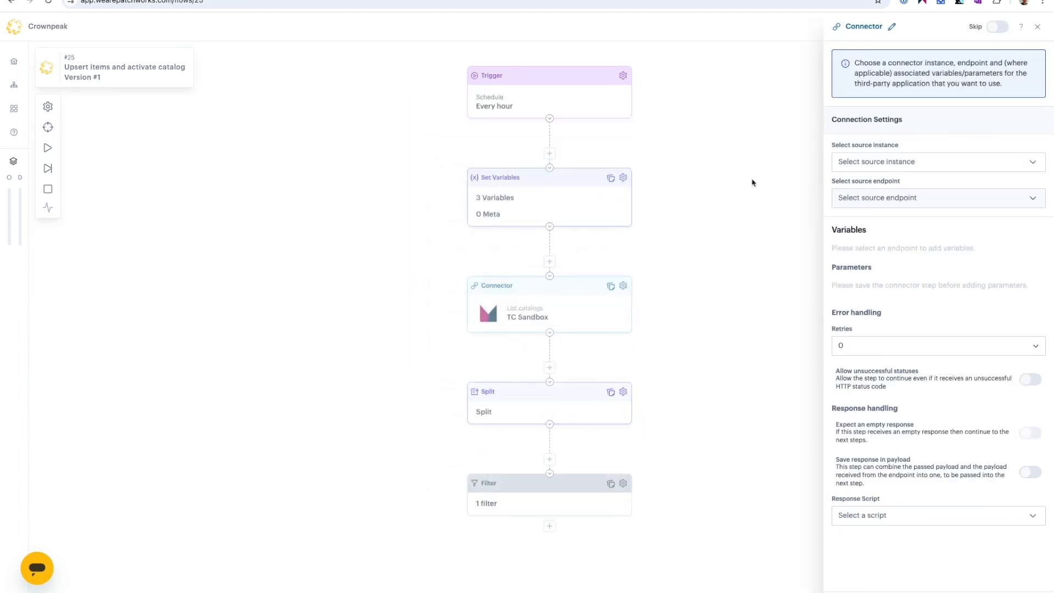
click(898, 162)
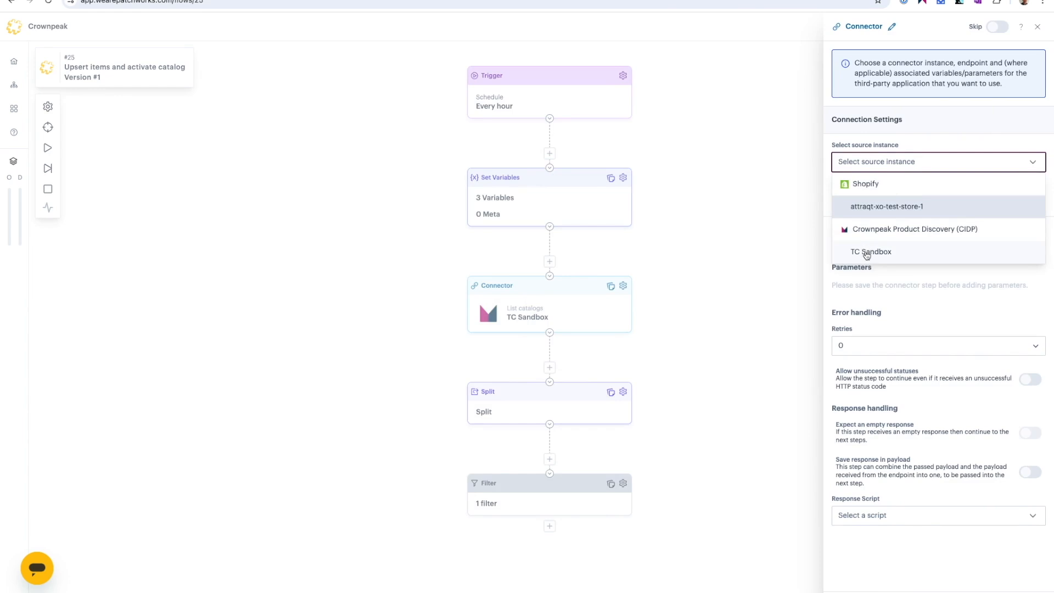
click(866, 252)
click(870, 199)
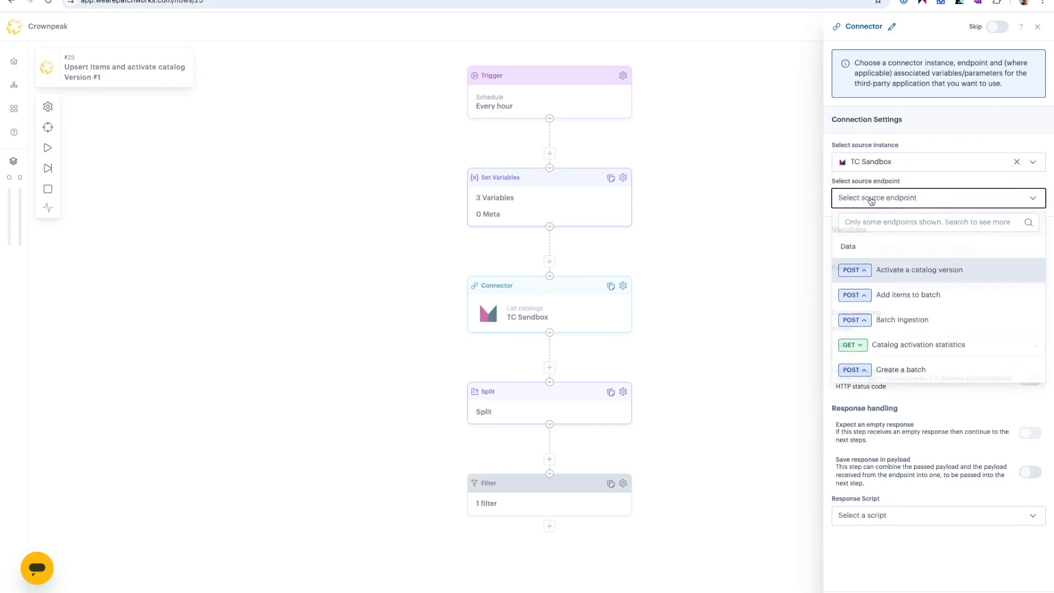
click(870, 223)
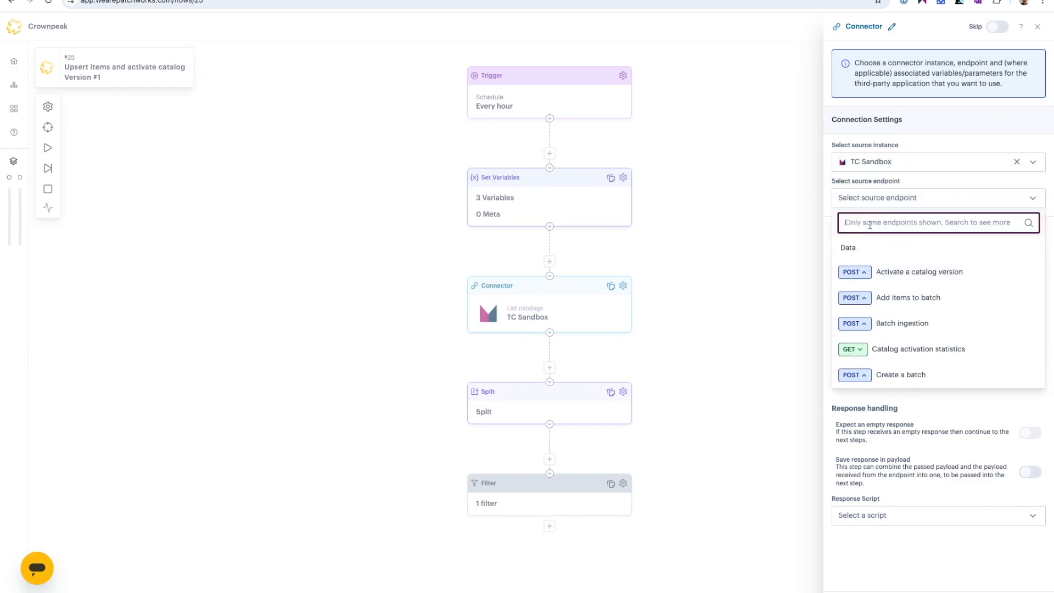
text(delete)
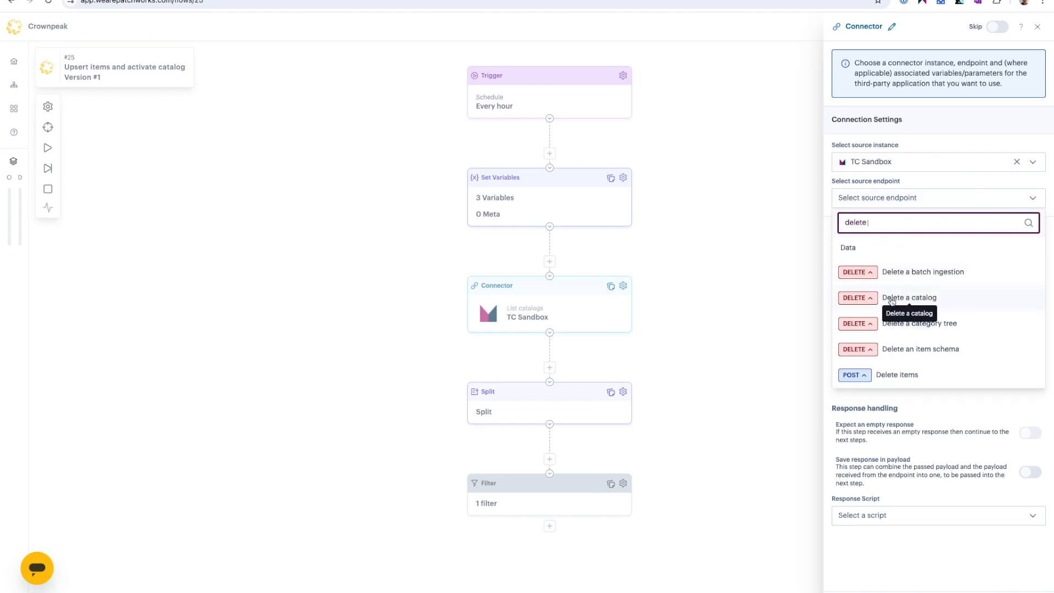
click(884, 295)
Set the Delete a catalog connector's Catalog Version to [[payload.0.version]] and save the shape.
click(888, 294)
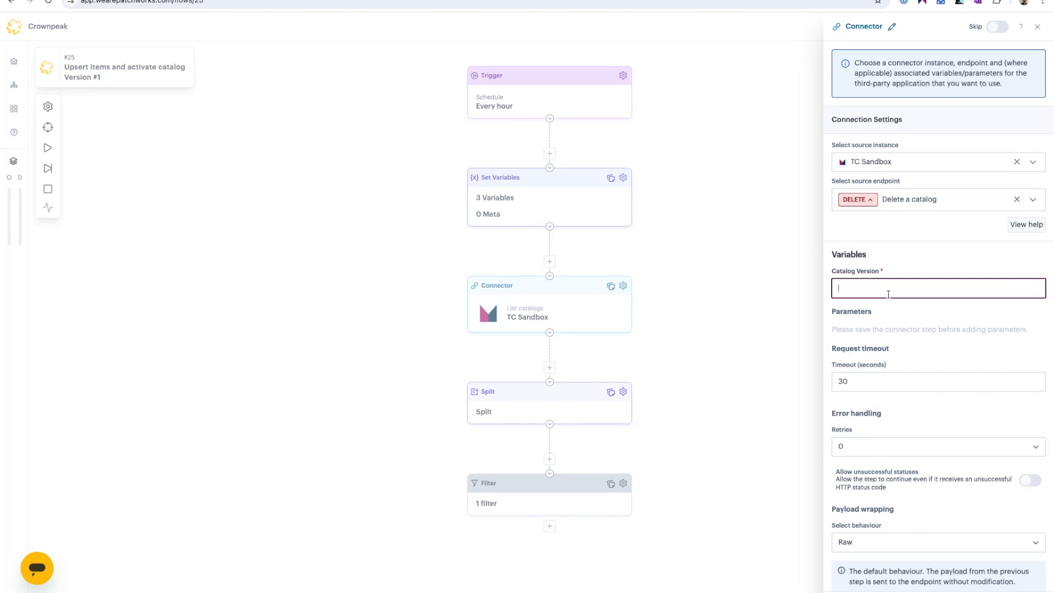
text([payload.0.version]])
key(Home)
text([)
click(1025, 591)
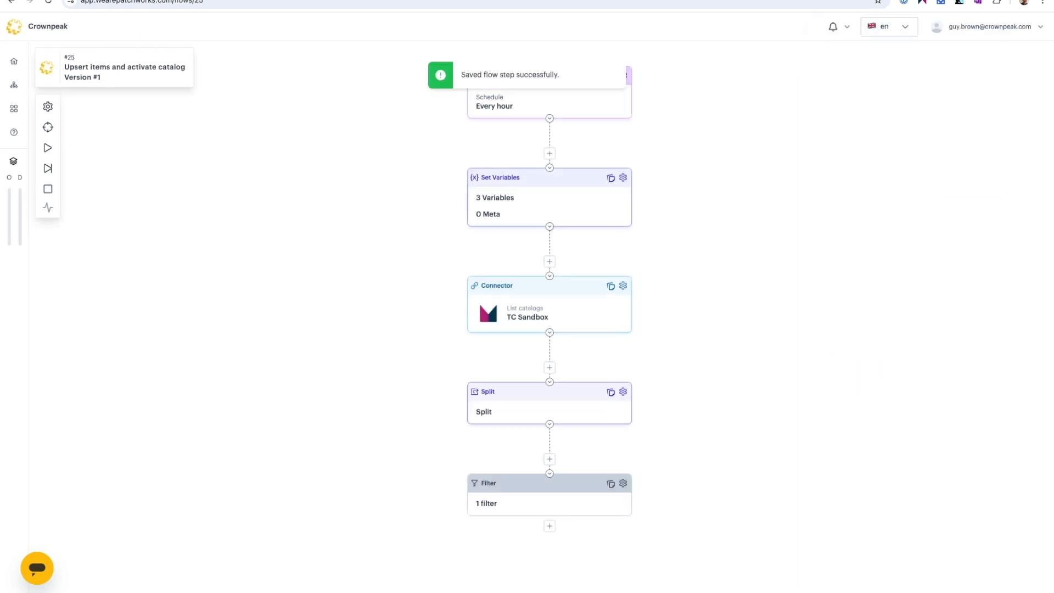
Set the Delete a catalog connector to be skipped and save its settings.
scroll(729, 470, down, 3)
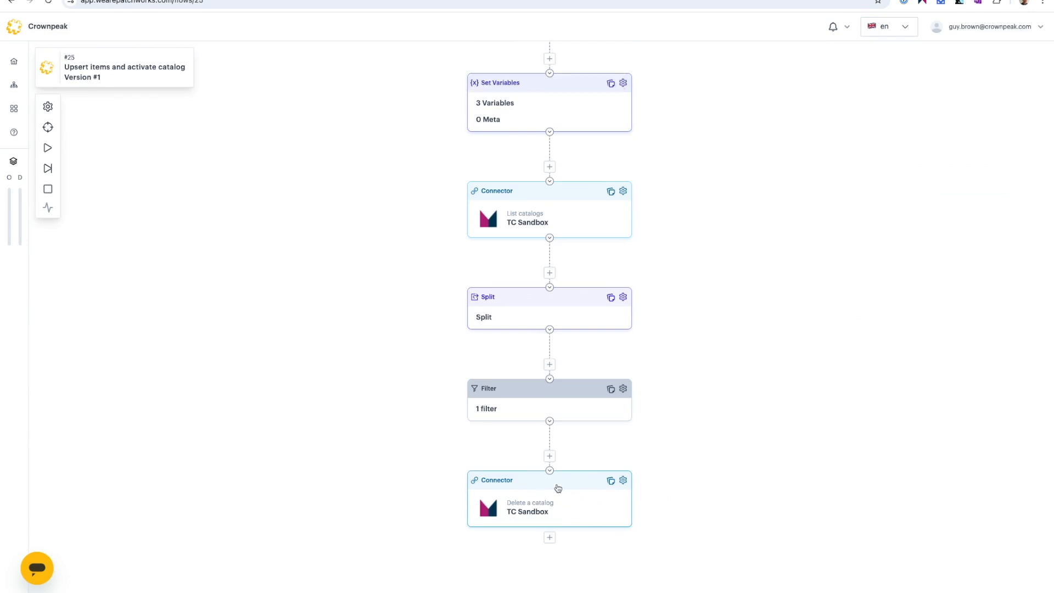
click(624, 480)
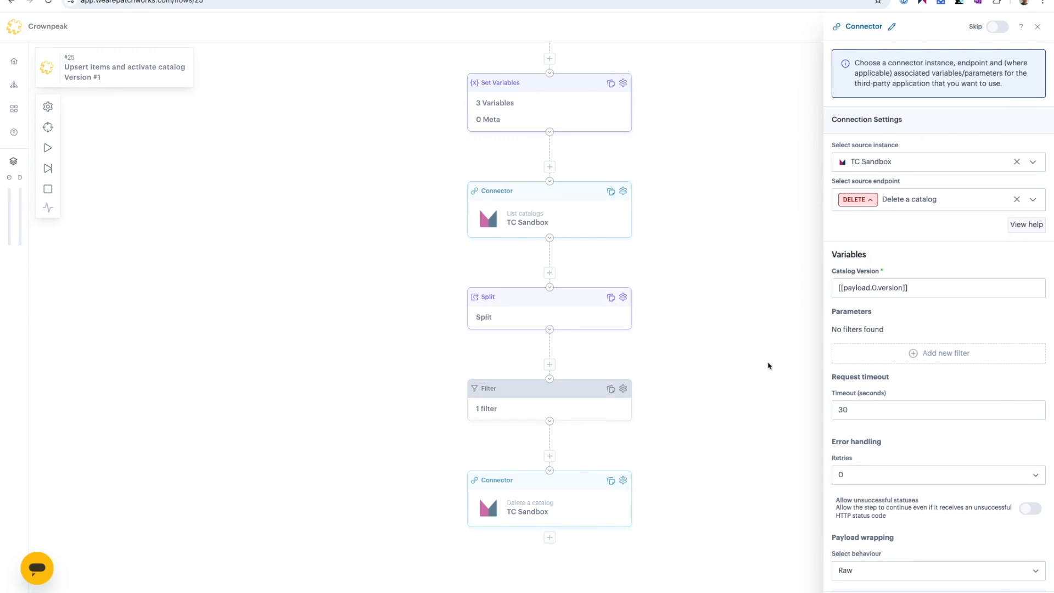
click(997, 26)
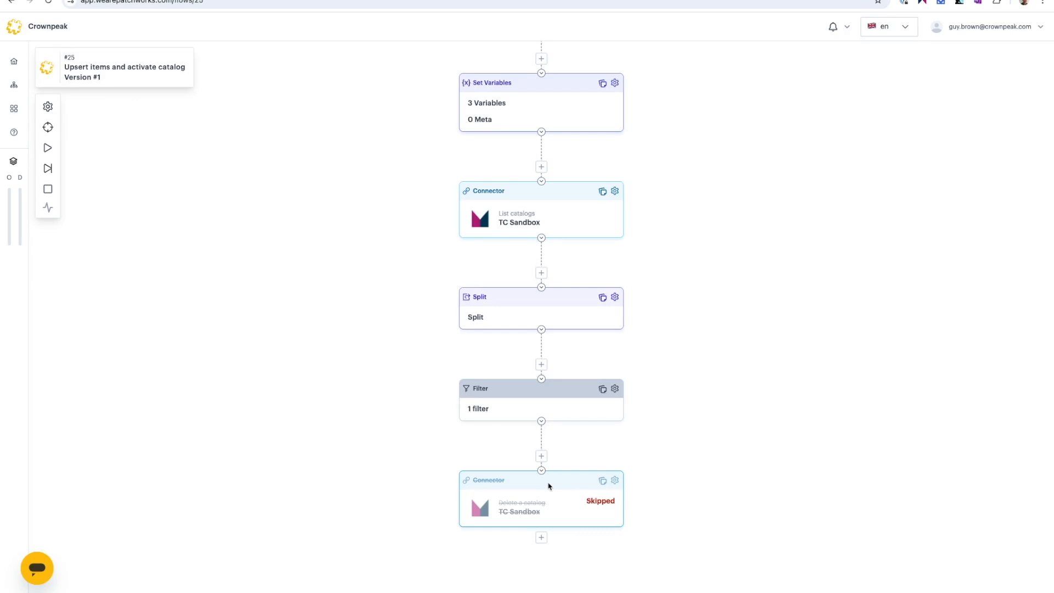
Add a Manual Payload shape after the skipped connector, paste the copied catalog JSON as its supplied payload, and save it.
click(541, 536)
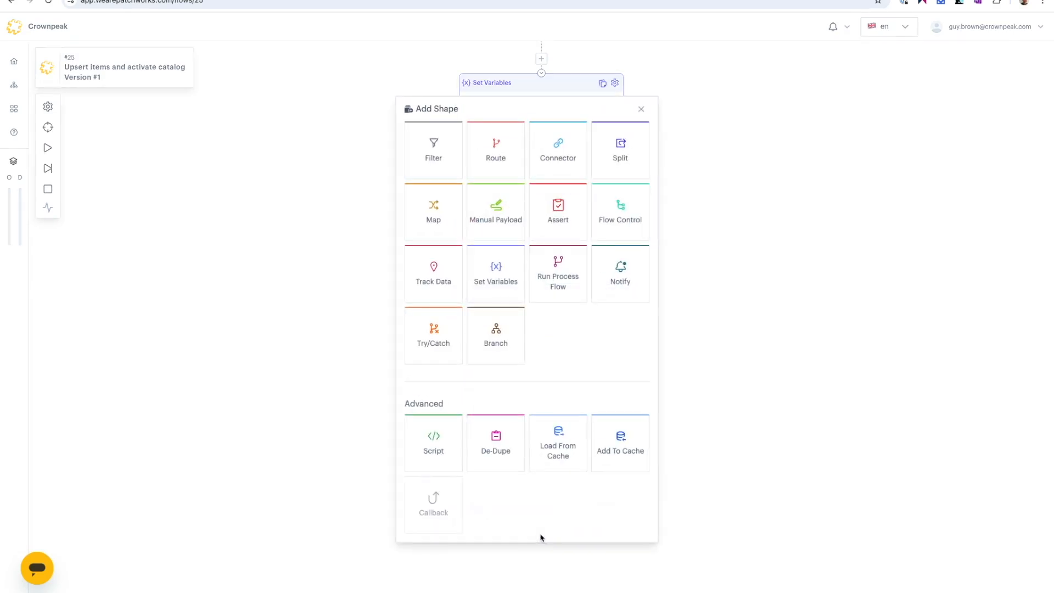
click(495, 206)
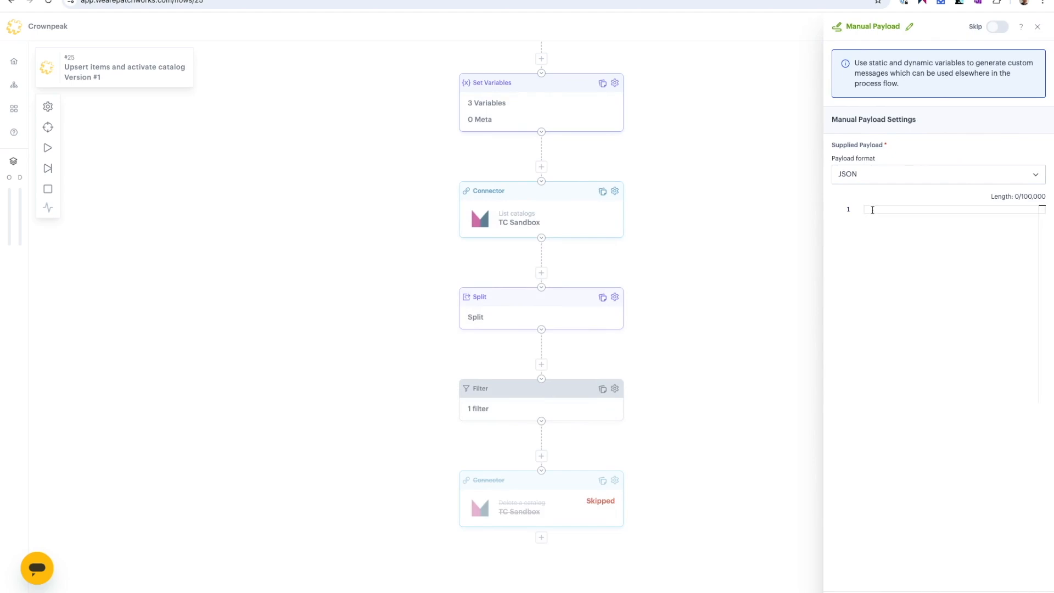
key(ctrl+v)
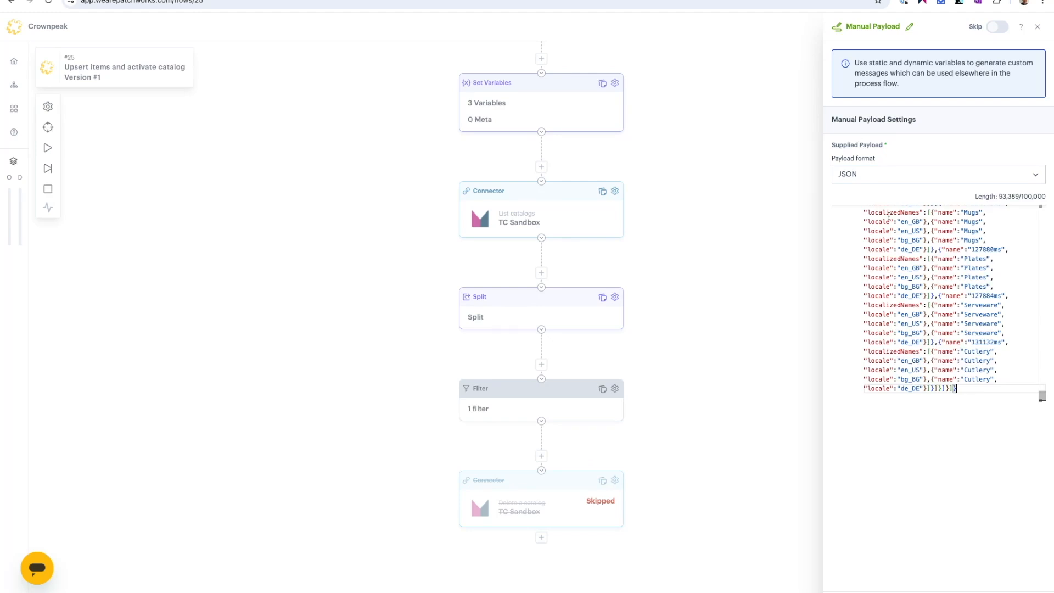
click(1027, 592)
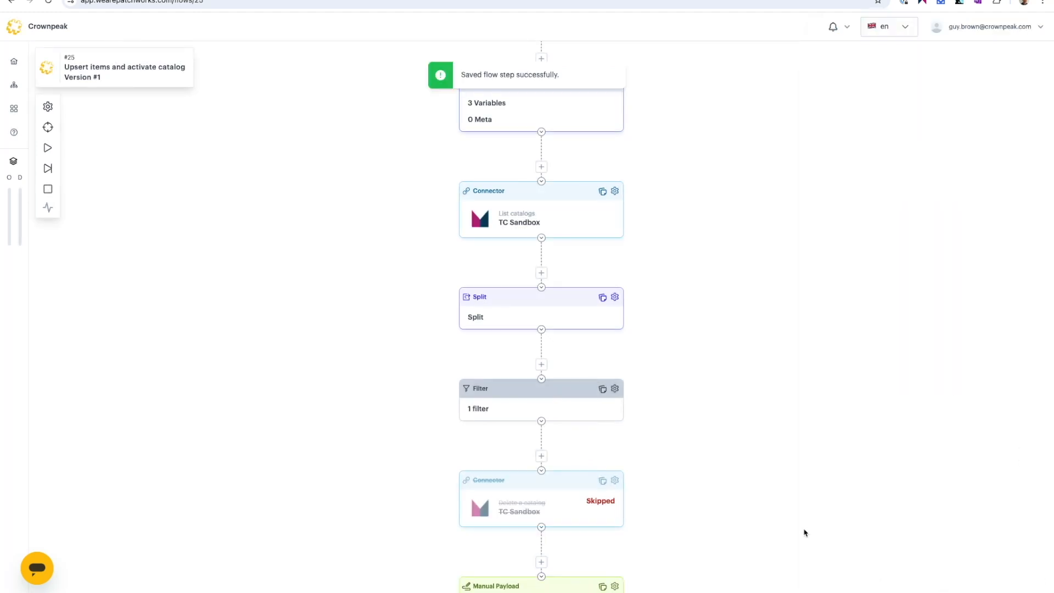
Add a Map shape after the Manual Payload and import map_tree.json as its mapping.
scroll(798, 527, down, 2)
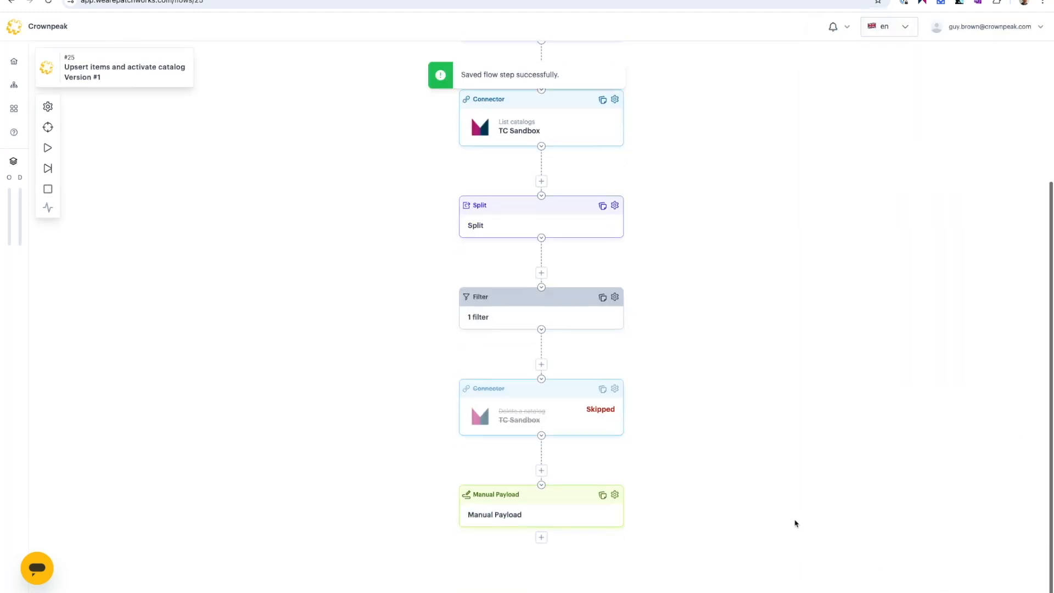
click(541, 537)
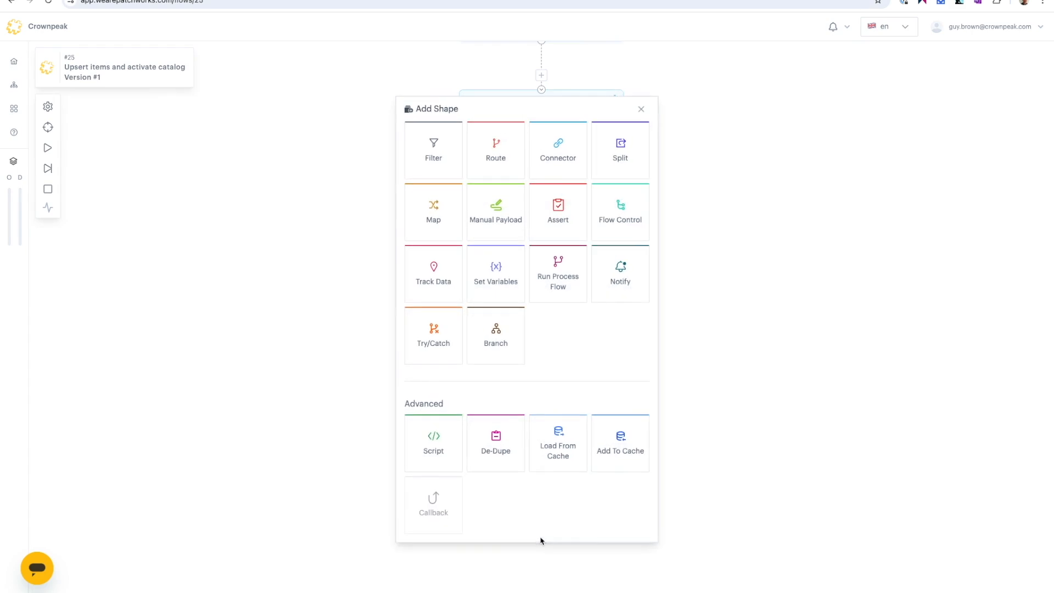
click(443, 214)
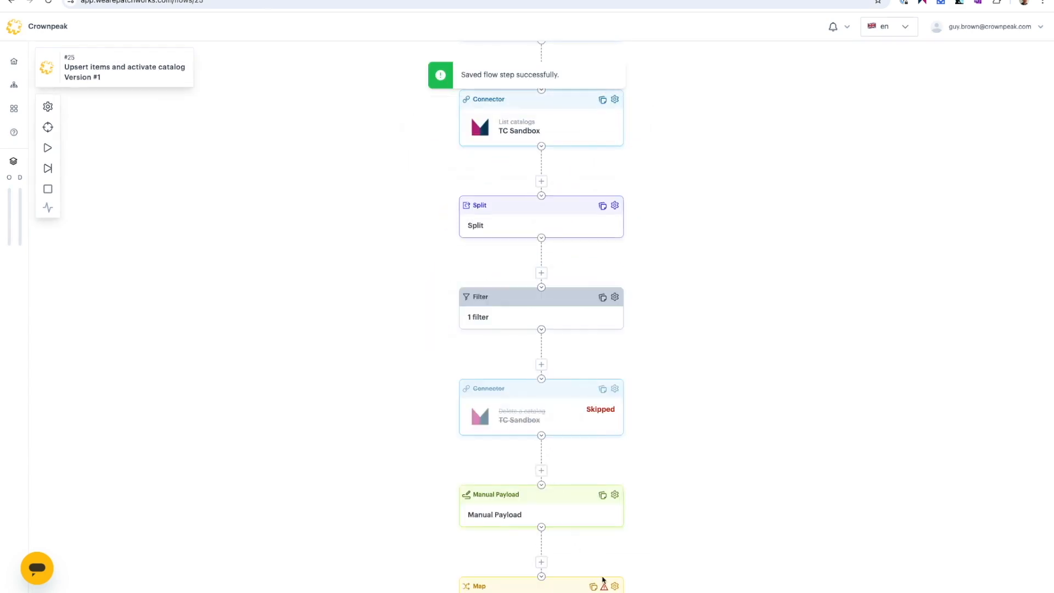
click(616, 529)
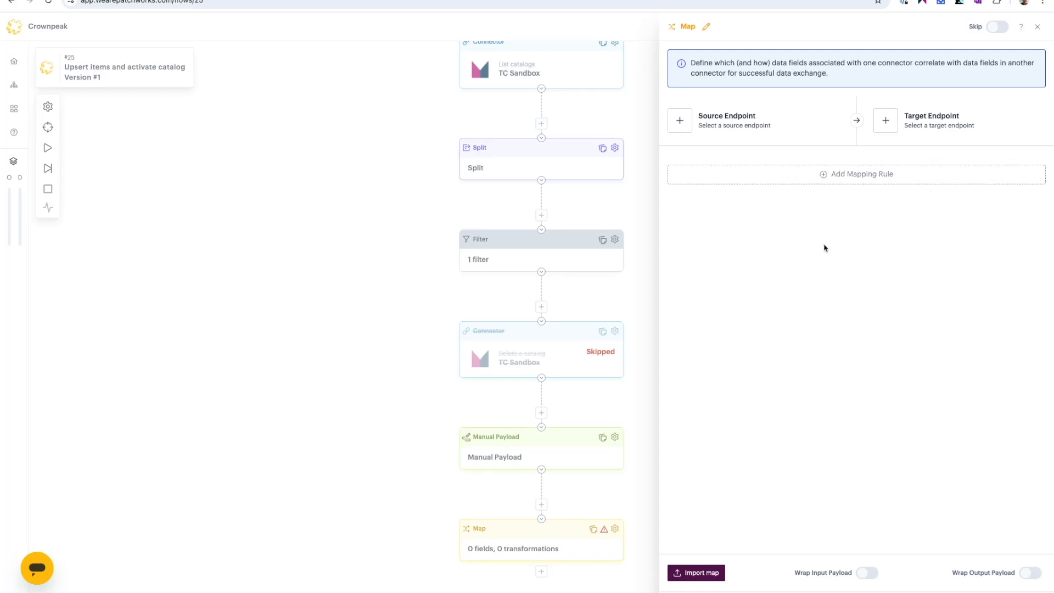
click(704, 570)
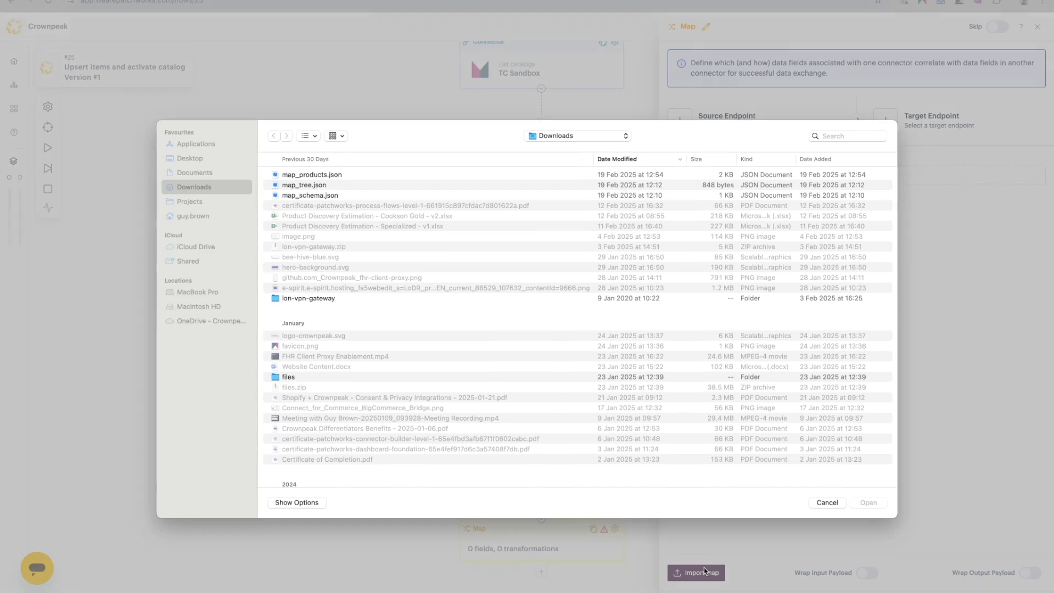
double_click(320, 188)
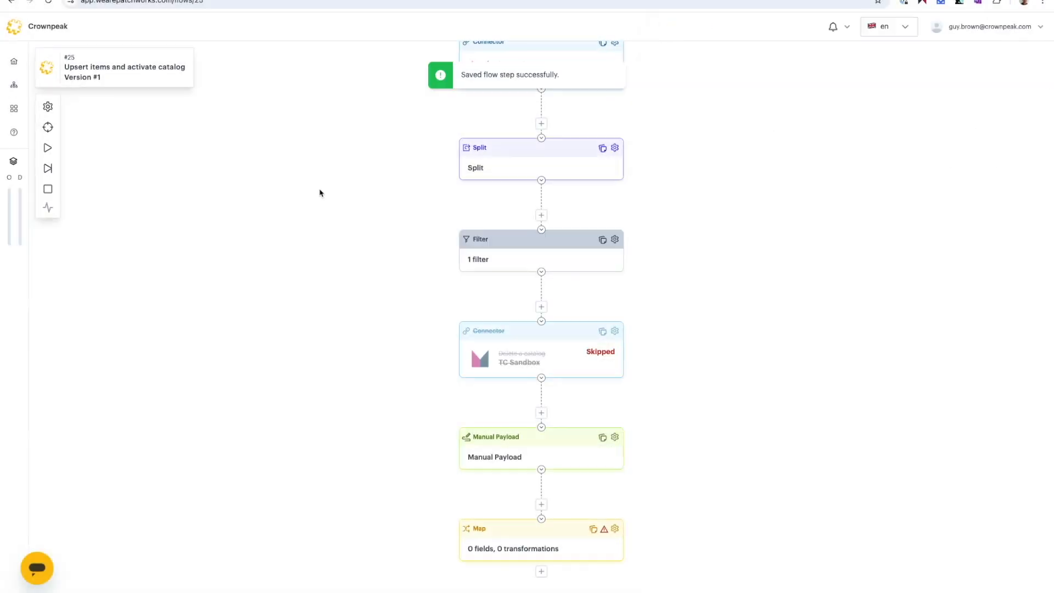
Review the imported Map's name rule and its Custom String transform, then save the shape.
click(615, 529)
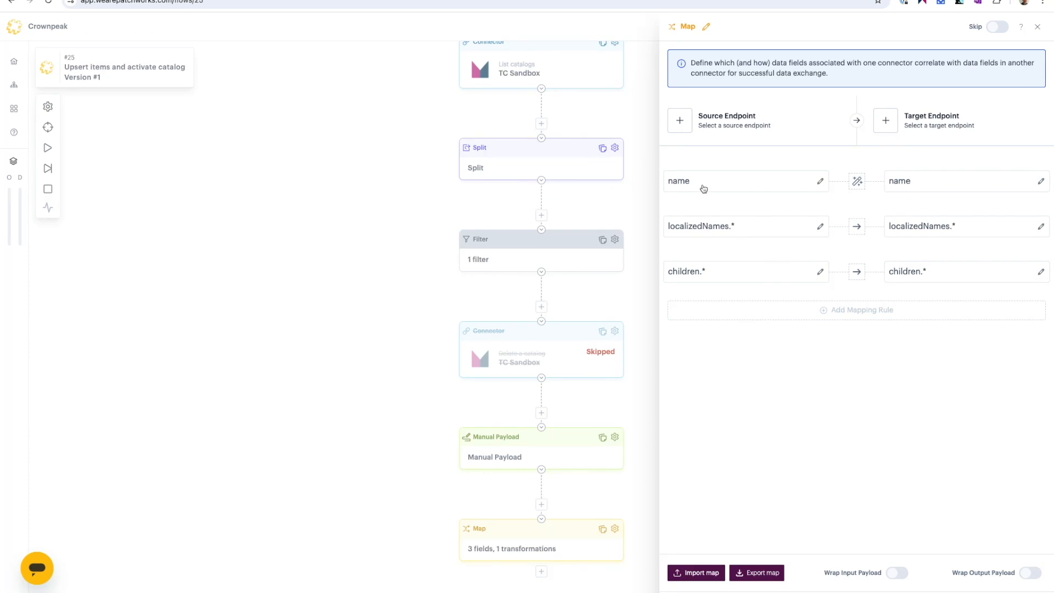
click(860, 184)
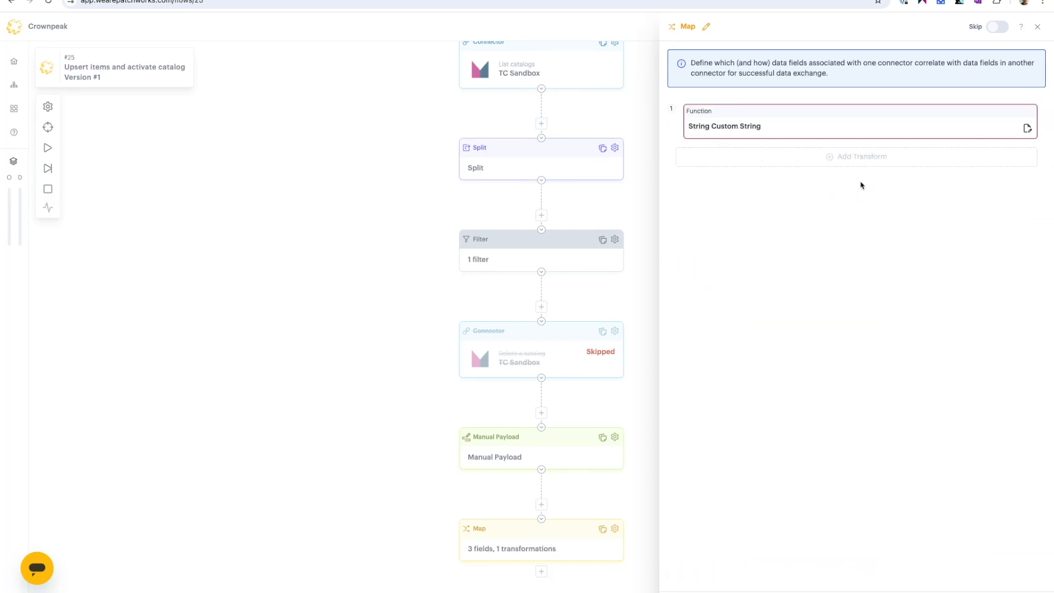
click(1025, 130)
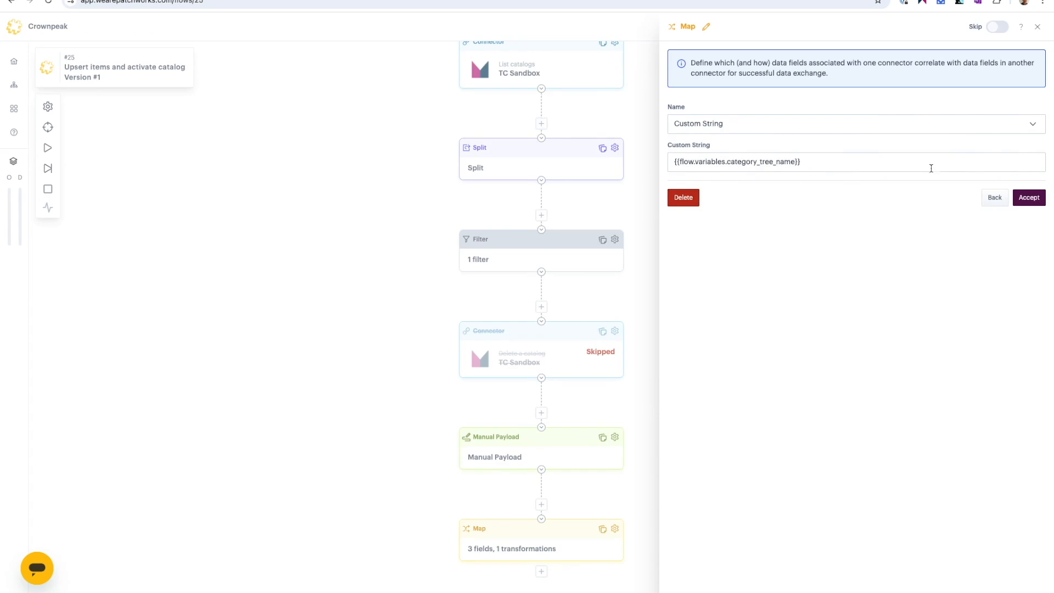
click(994, 199)
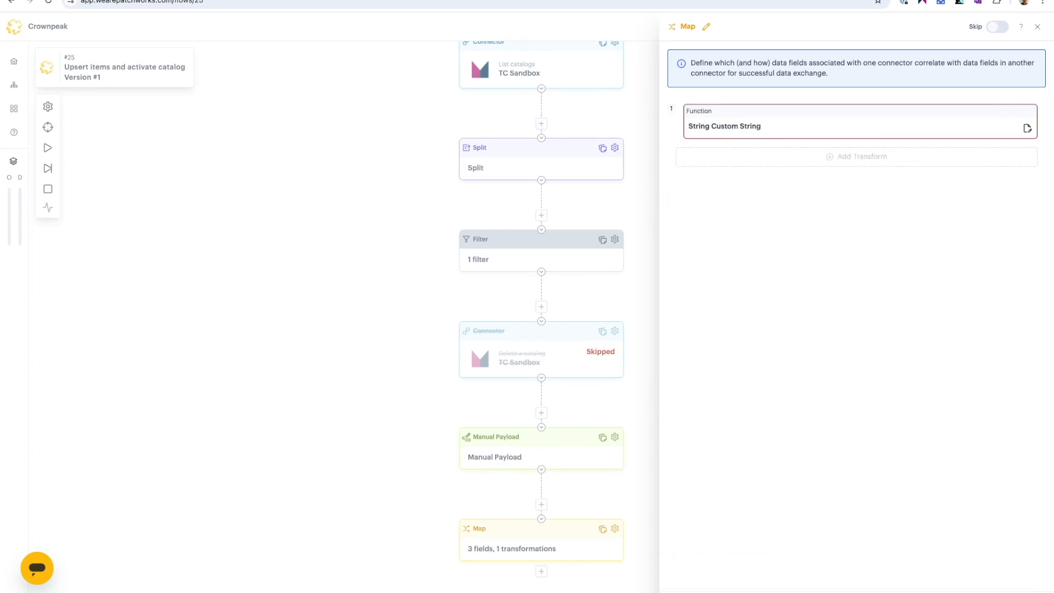
click(983, 590)
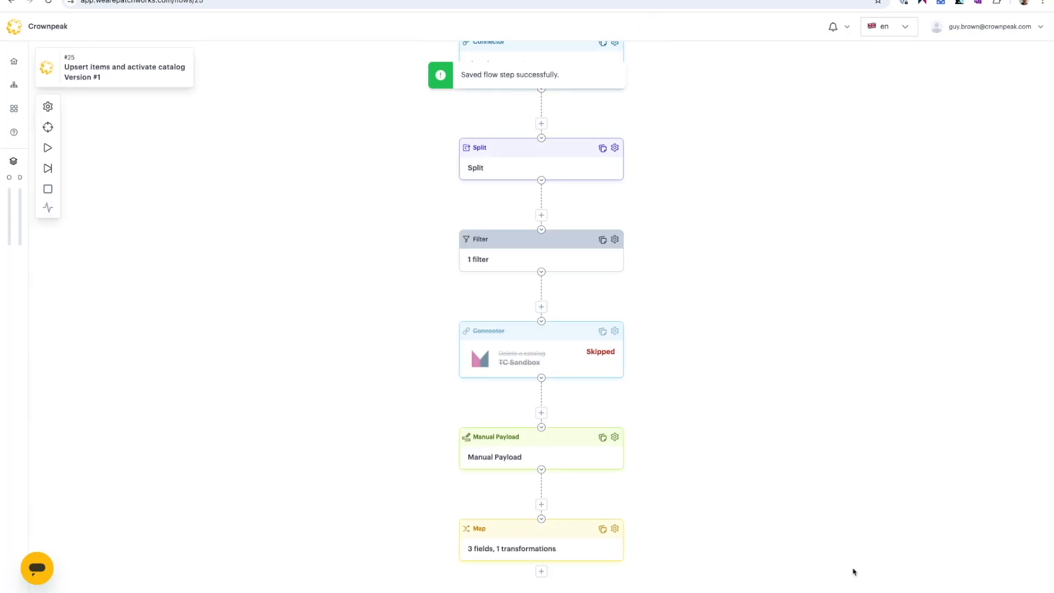
Run the process flow, check the catalog name in the Map shape's output payload, and review the Map's mapping rules.
click(48, 147)
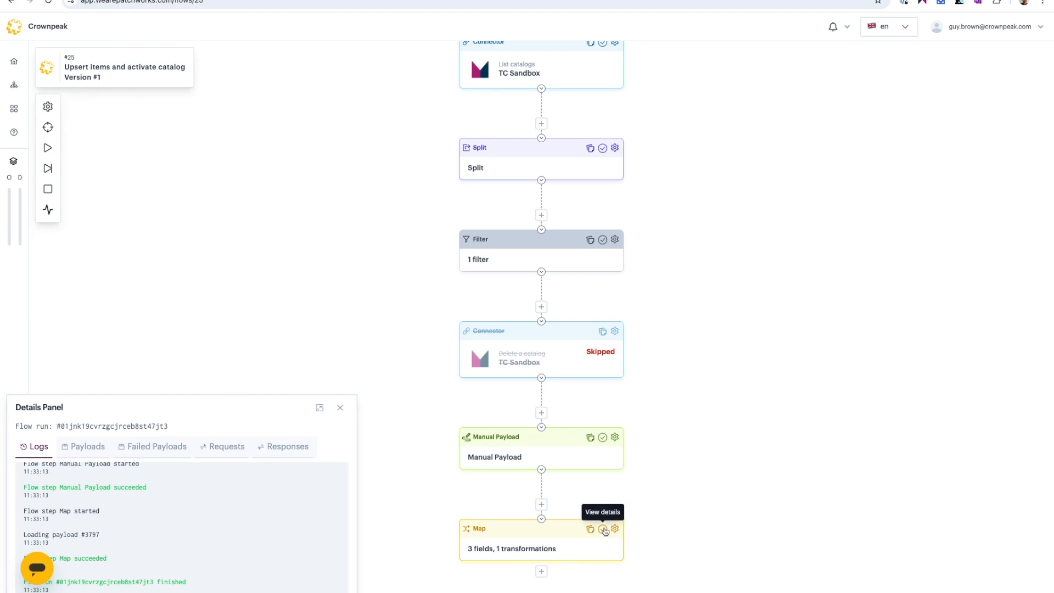
click(82, 447)
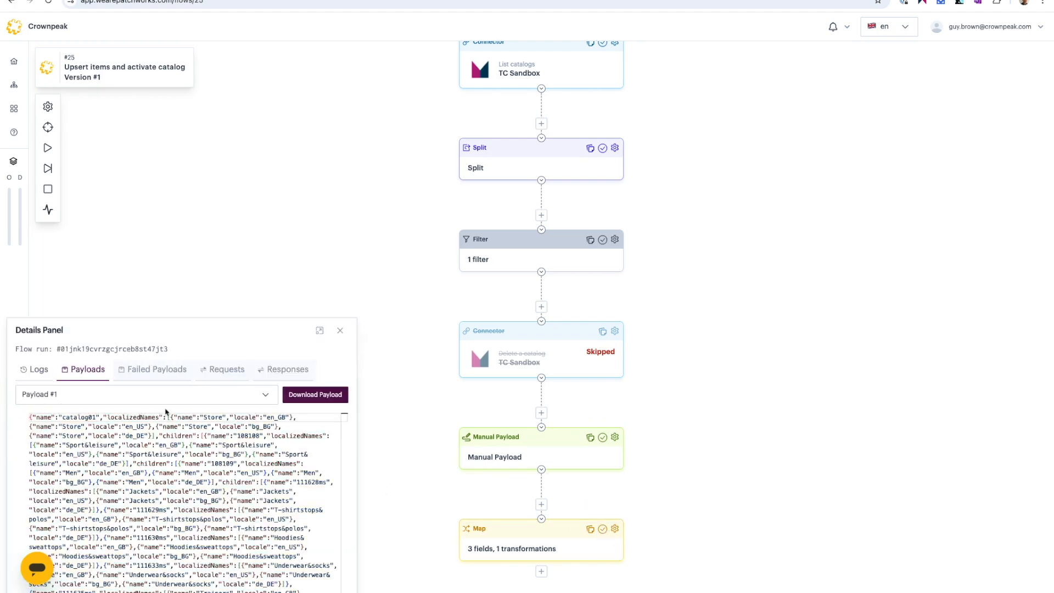
drag(201, 341, 242, 268)
double_click(122, 344)
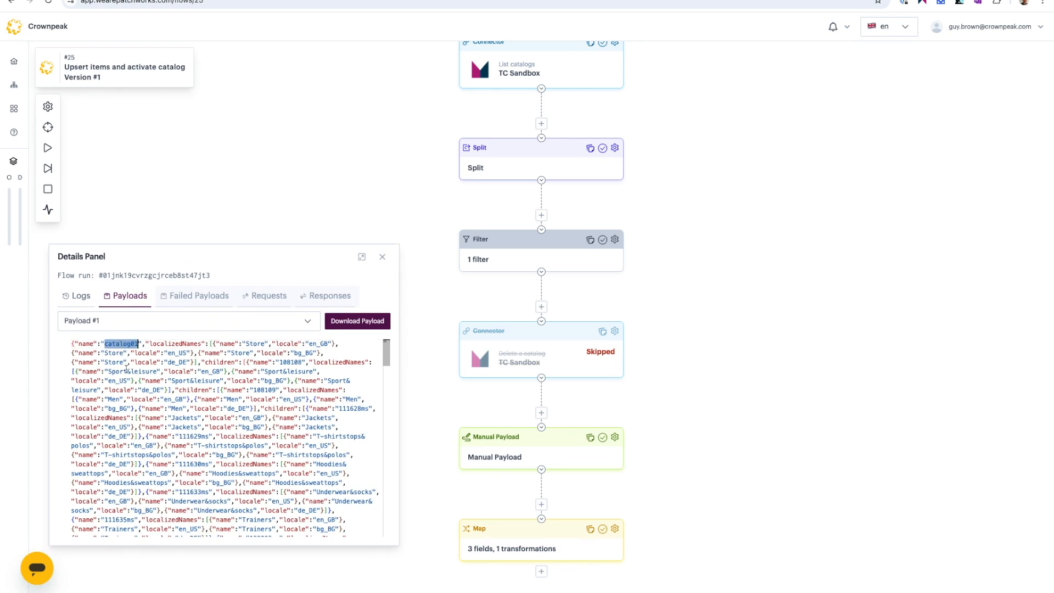
click(382, 257)
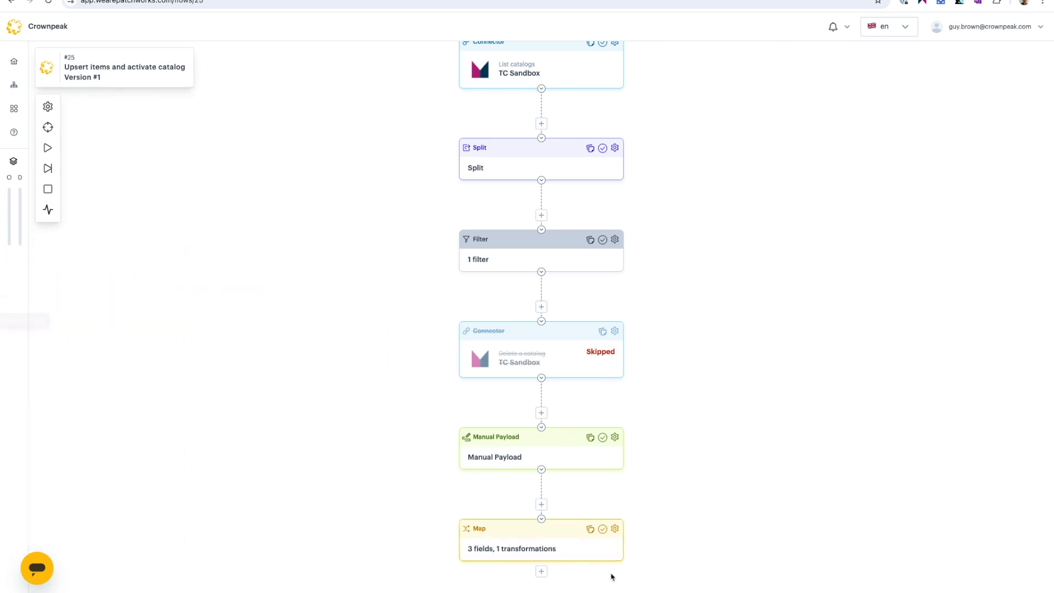
click(615, 529)
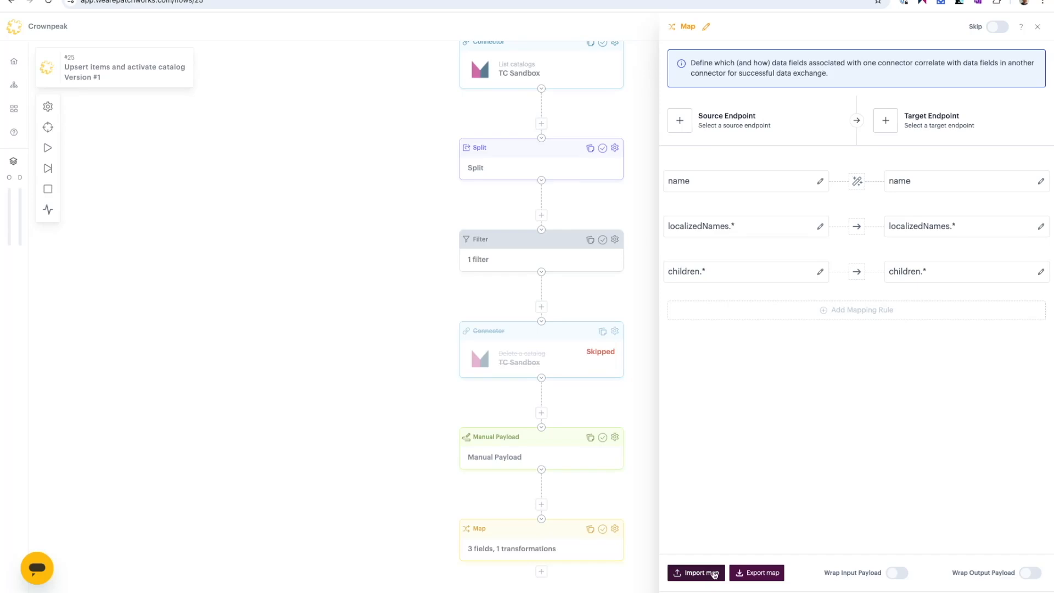
key(Escape)
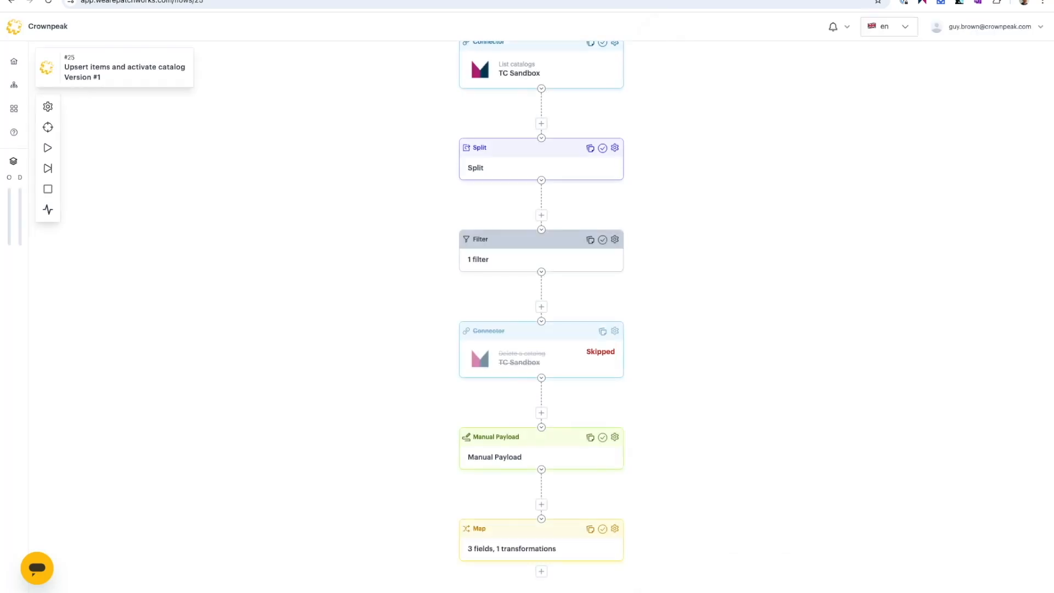
Add a second Manual Payload shape after the Map, paste the copied item schema JSON as its supplied payload, and save it.
drag(553, 530, 553, 514)
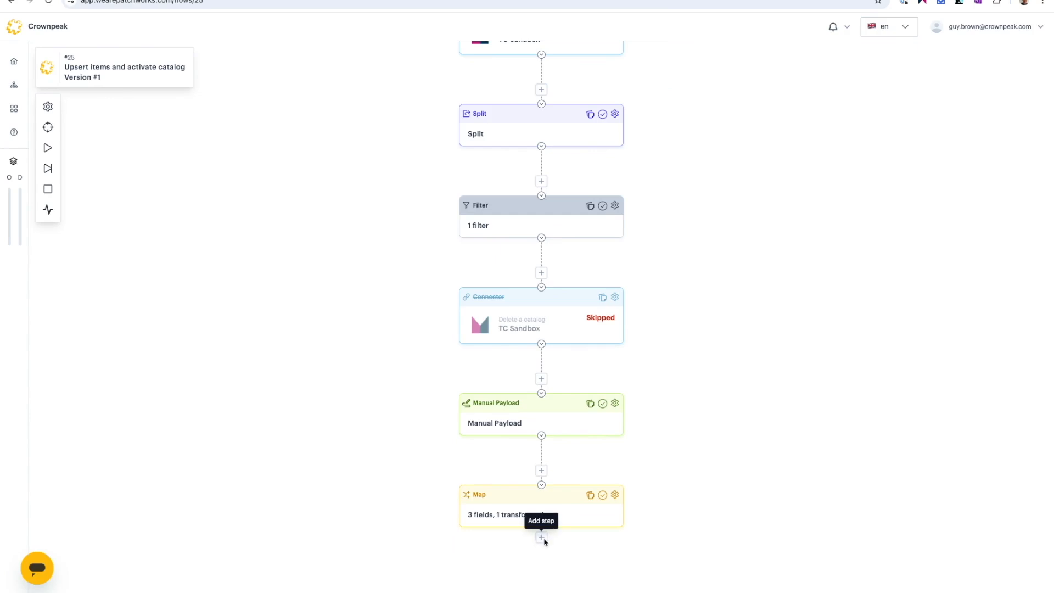
click(541, 538)
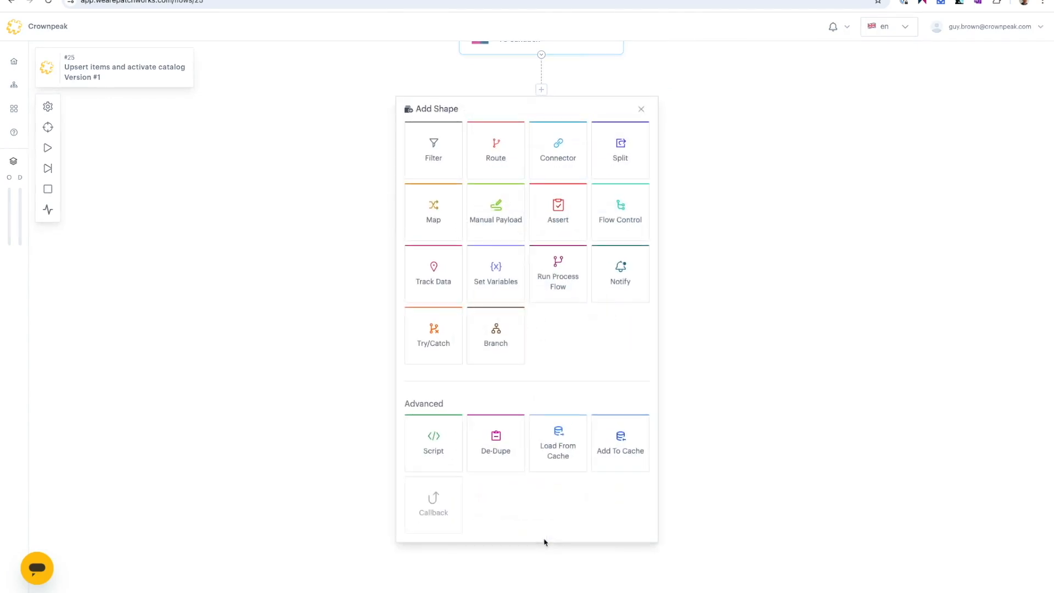
click(496, 215)
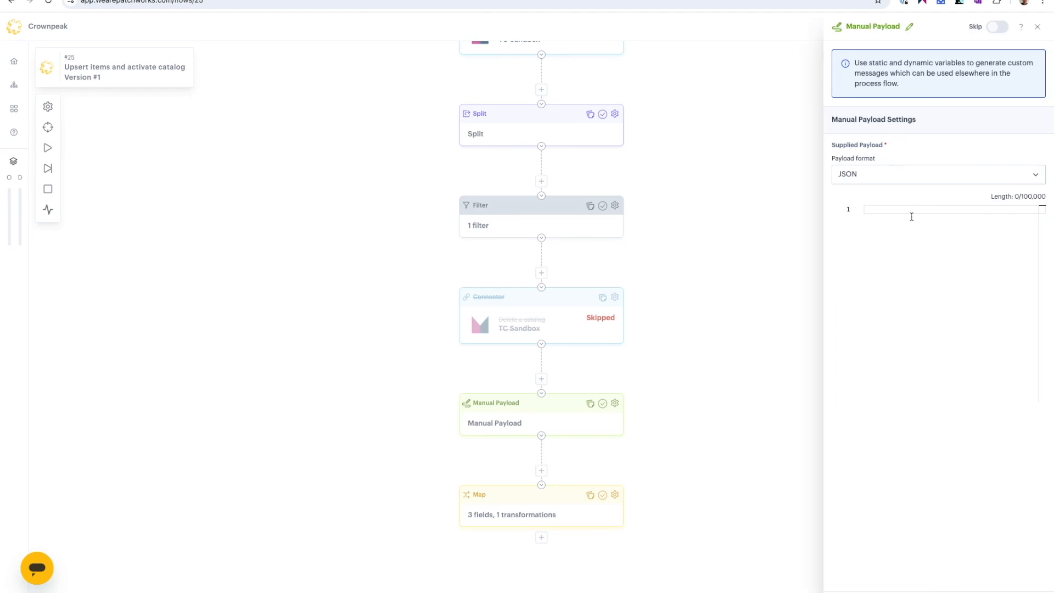
key(ctrl+v)
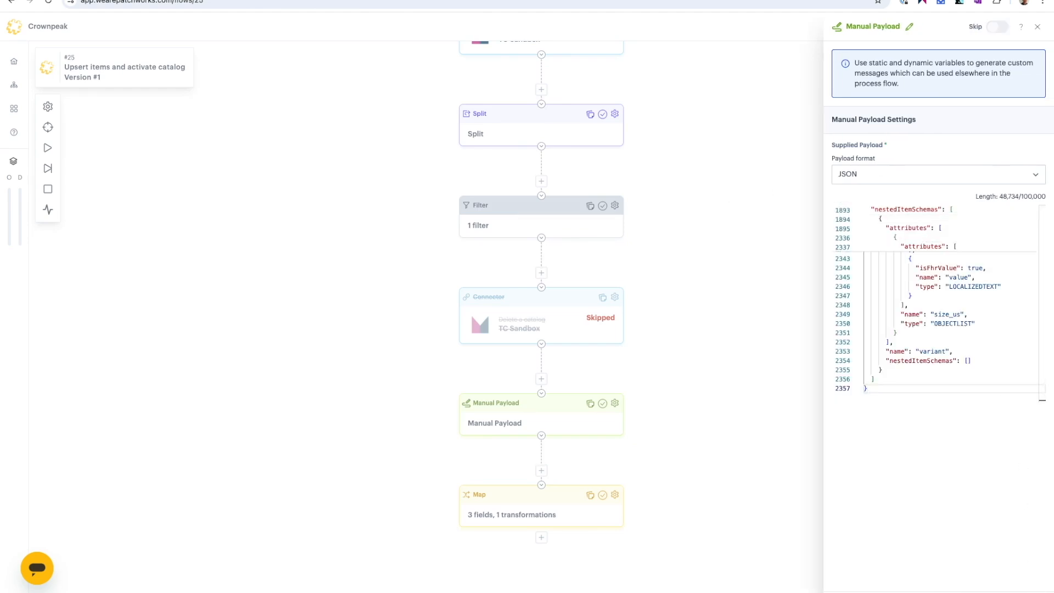
click(853, 591)
Add a Map shape after the schema Manual Payload, import map_schema.json as its mapping, and save the shape.
scroll(783, 524, down, 2)
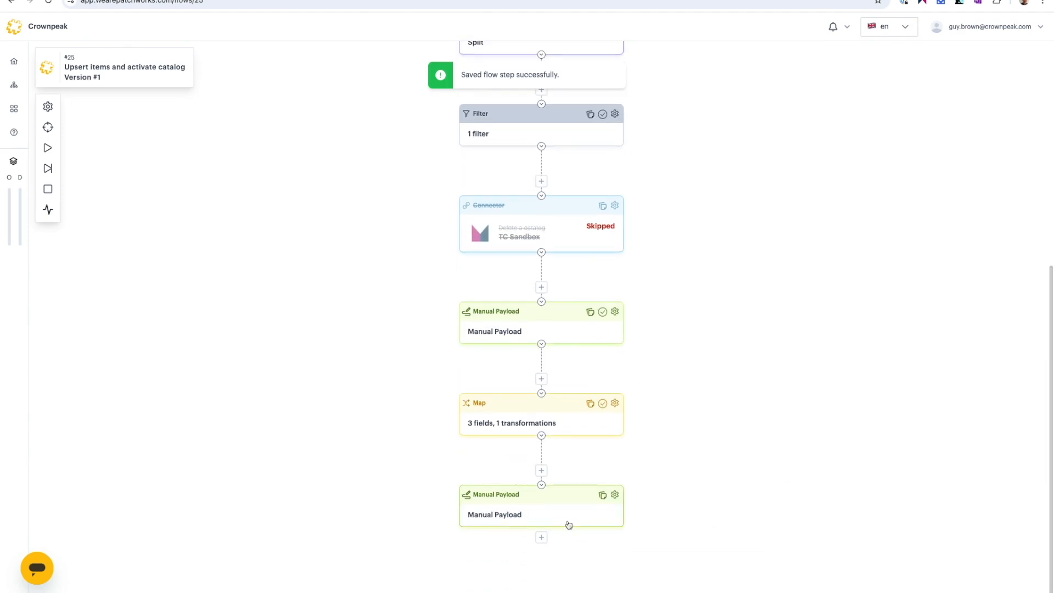
click(541, 537)
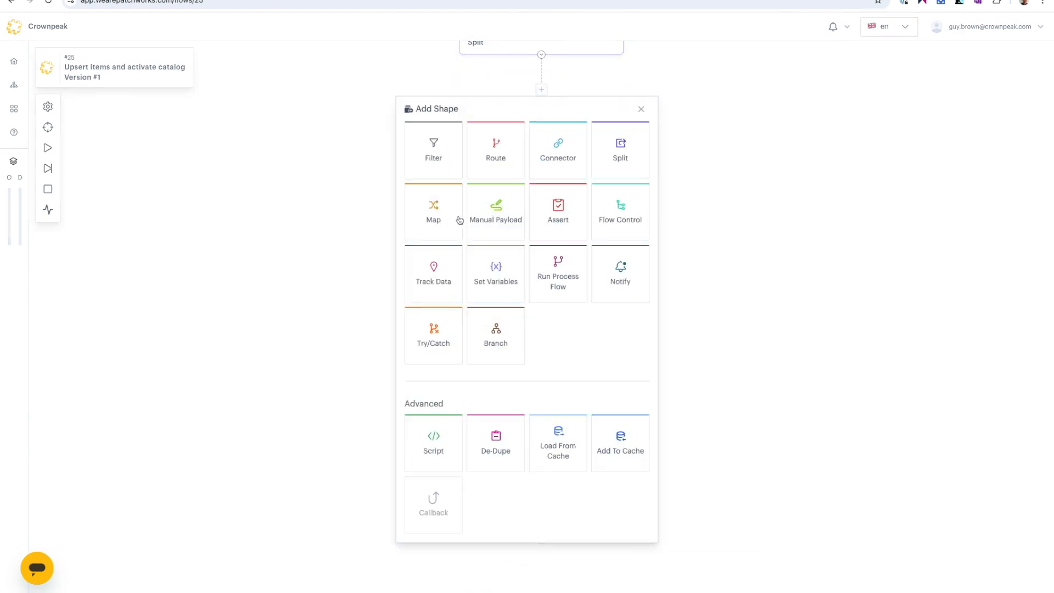
click(433, 212)
scroll(801, 373, down, 2)
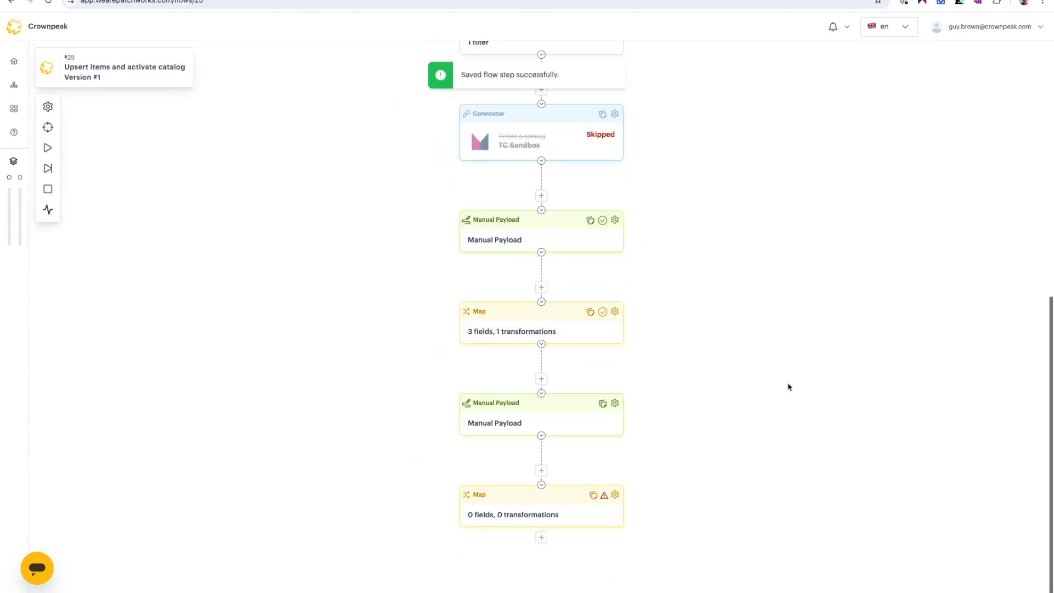
click(614, 494)
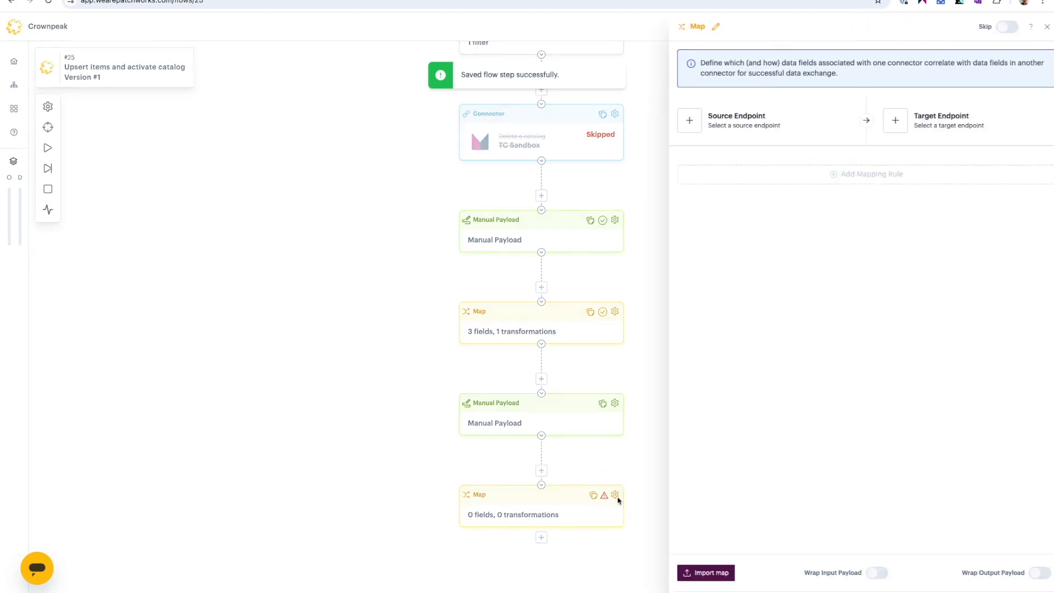
click(697, 573)
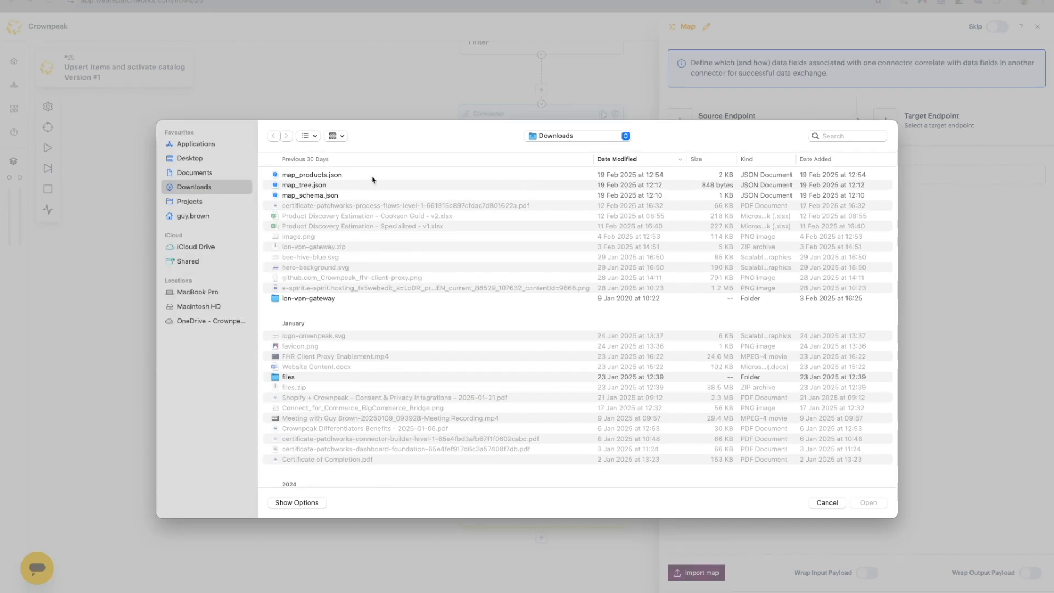
click(312, 196)
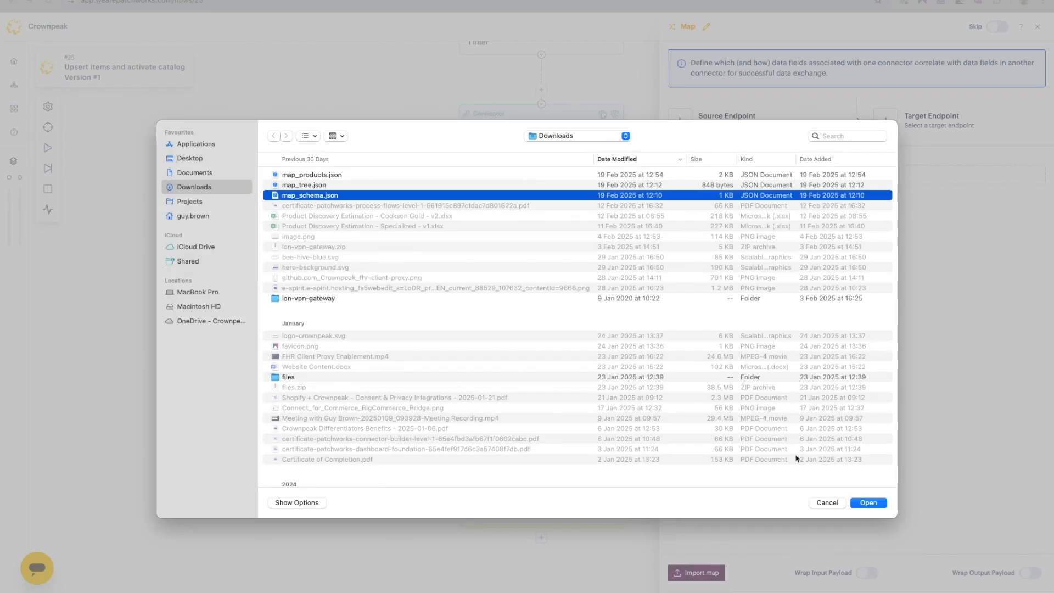
click(875, 502)
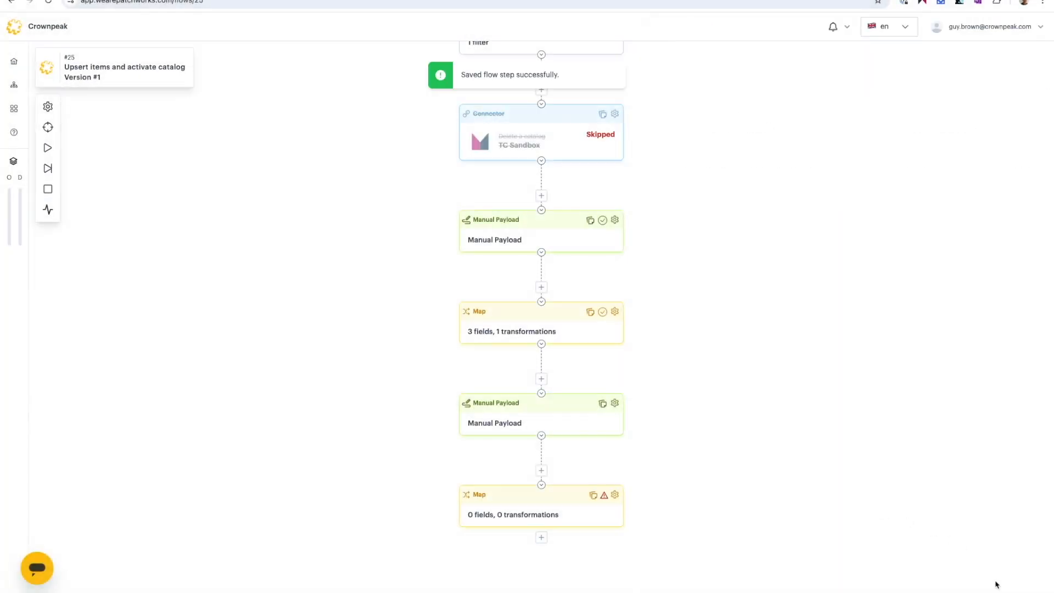
click(614, 495)
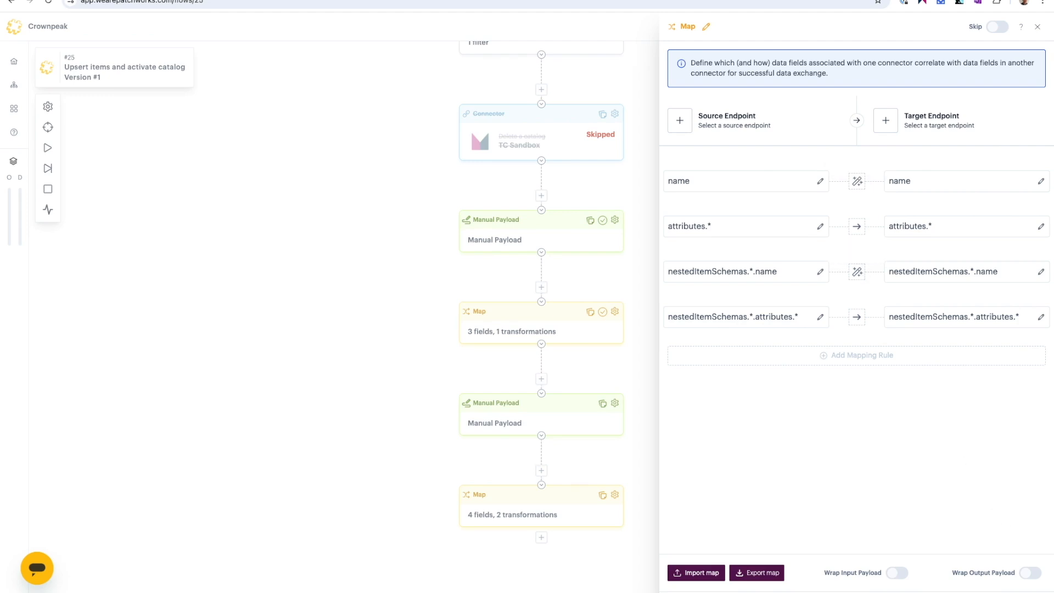
click(683, 592)
Add a Connector shape after the schema Map using the TC Sandbox instance and the Update an item schema endpoint.
click(541, 538)
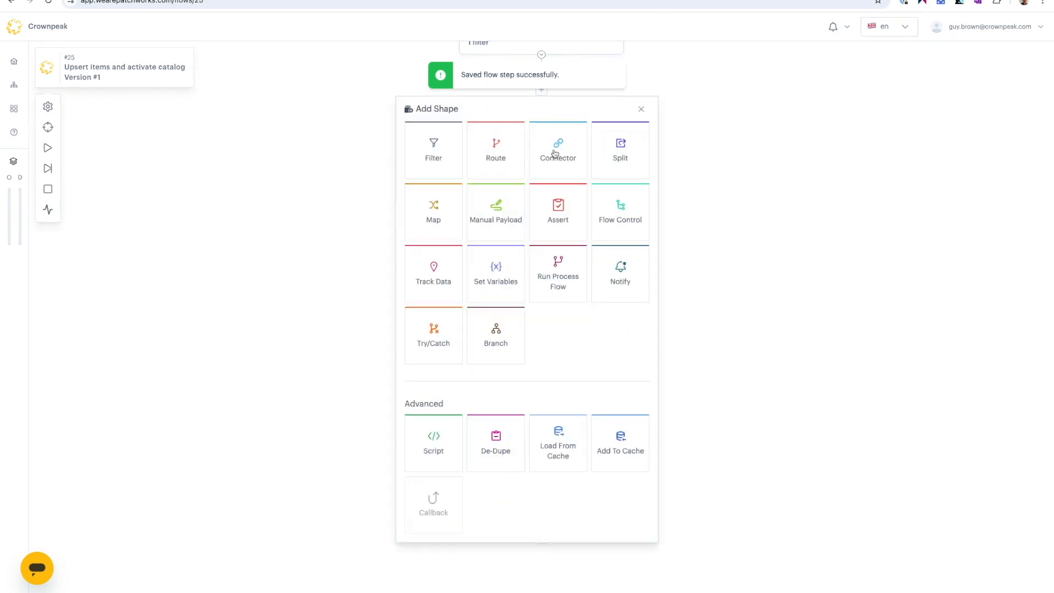
click(556, 151)
click(890, 163)
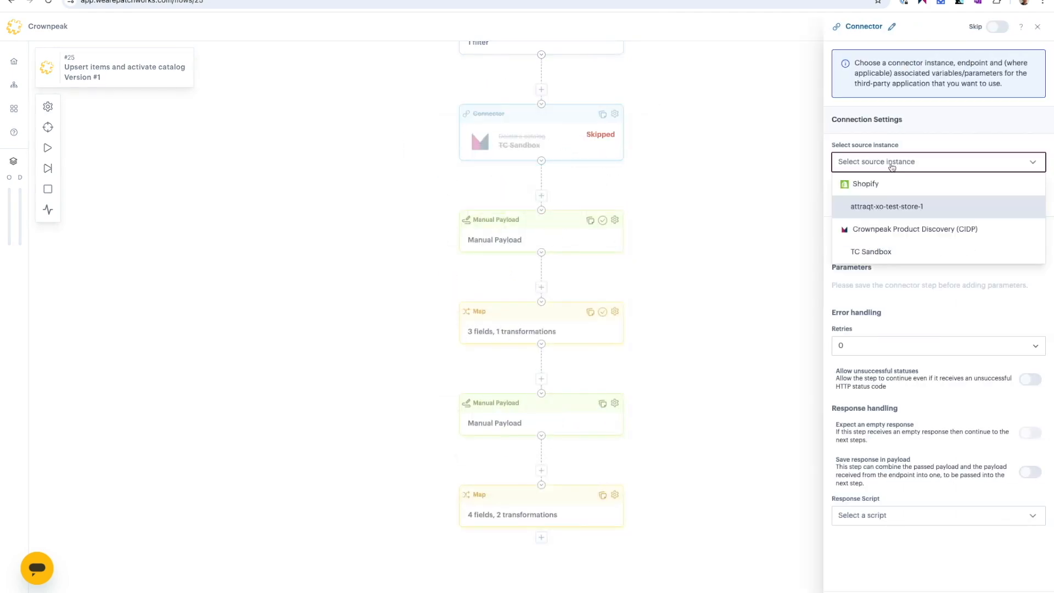
click(879, 253)
click(882, 197)
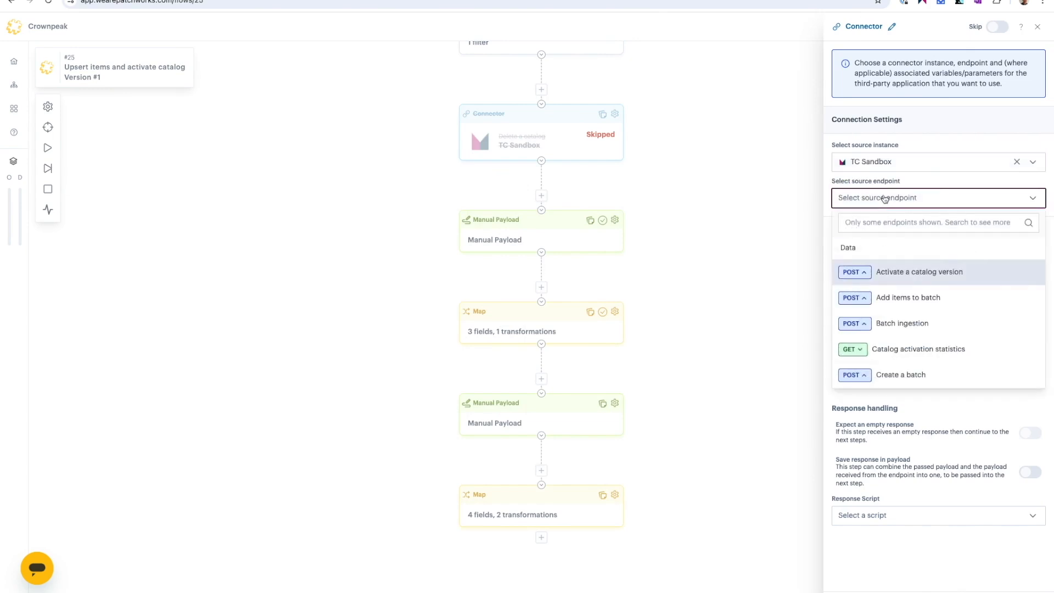
click(880, 225)
text(schema)
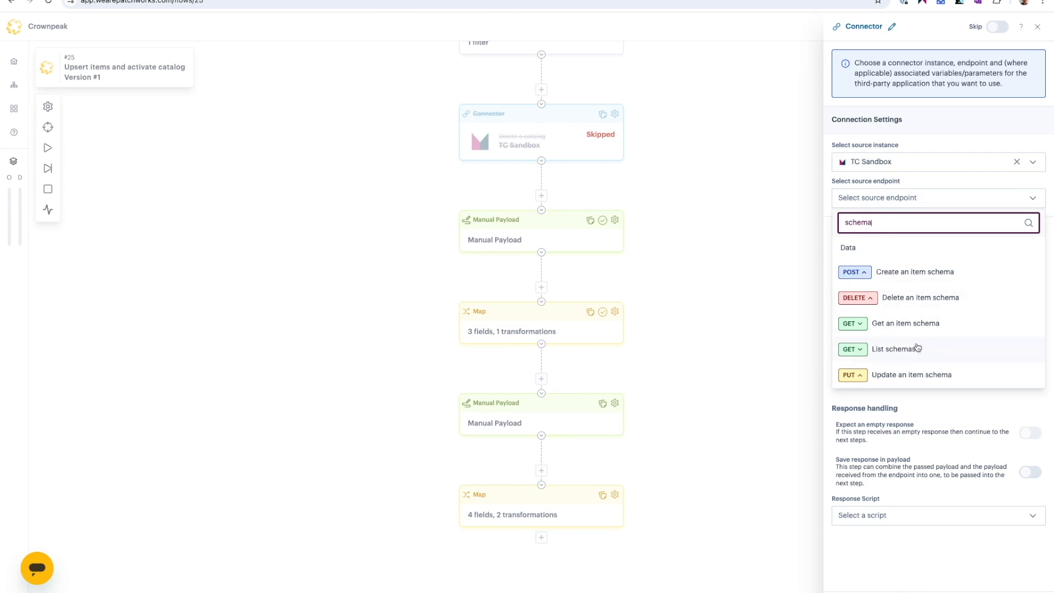
click(916, 371)
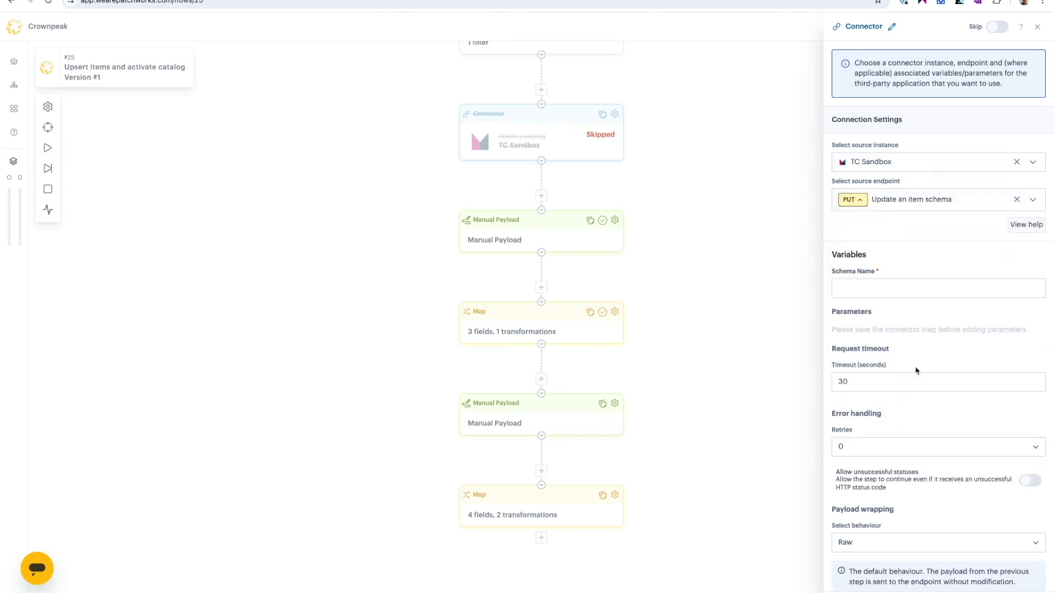
Set the item schema Connector's Schema Name to {{flow.variables.schema_name}} and save the shape.
click(862, 288)
text({{flow.variables.schema_name}})
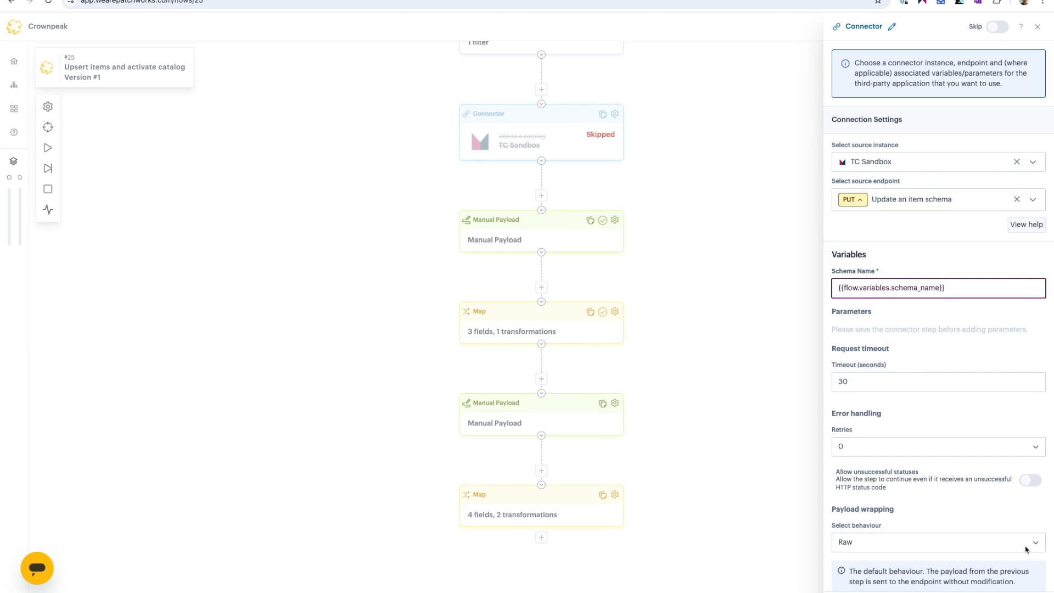
click(1030, 591)
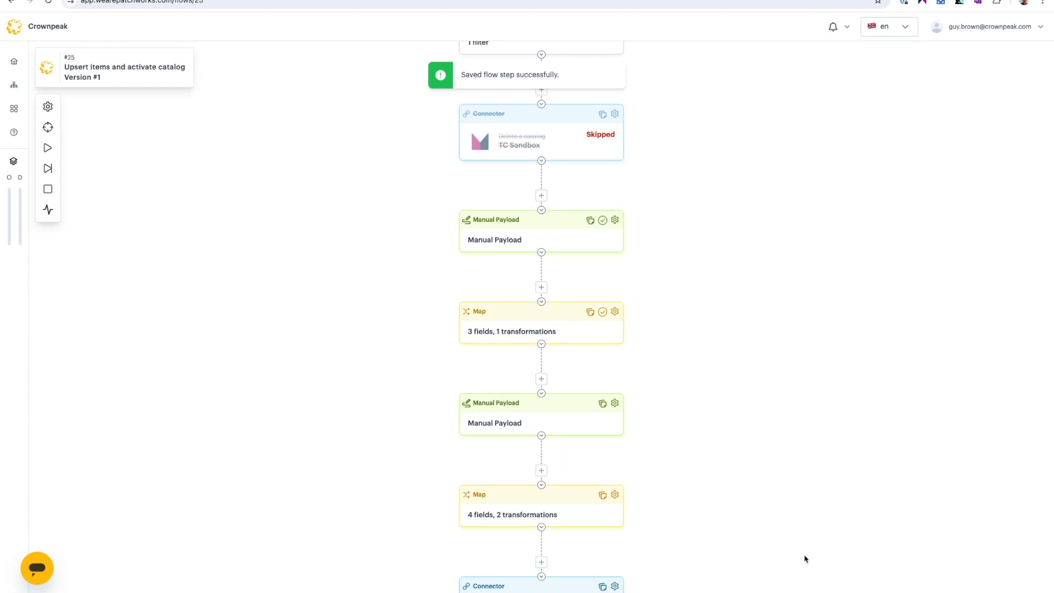
Save the fhrValidation parameter as true on the Update an item schema Connector and run the process flow.
scroll(805, 557, down, 2)
click(615, 482)
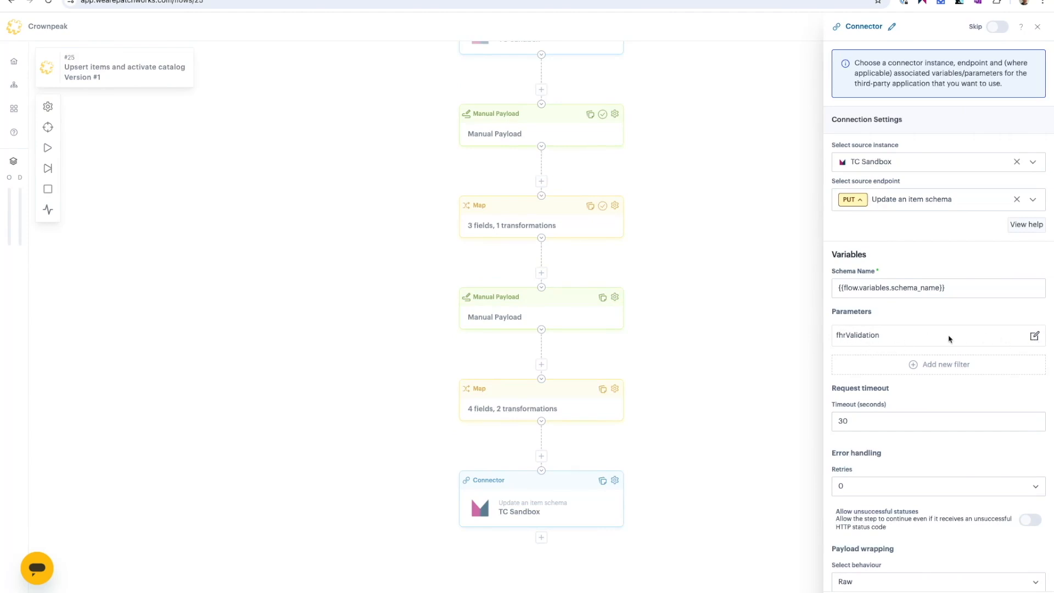
click(1034, 335)
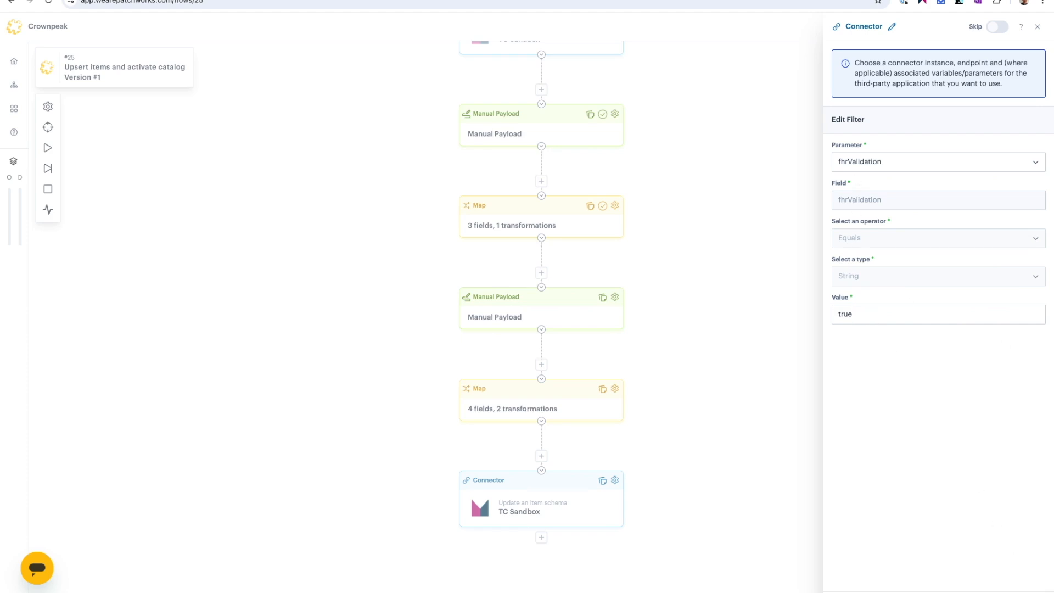
click(1027, 591)
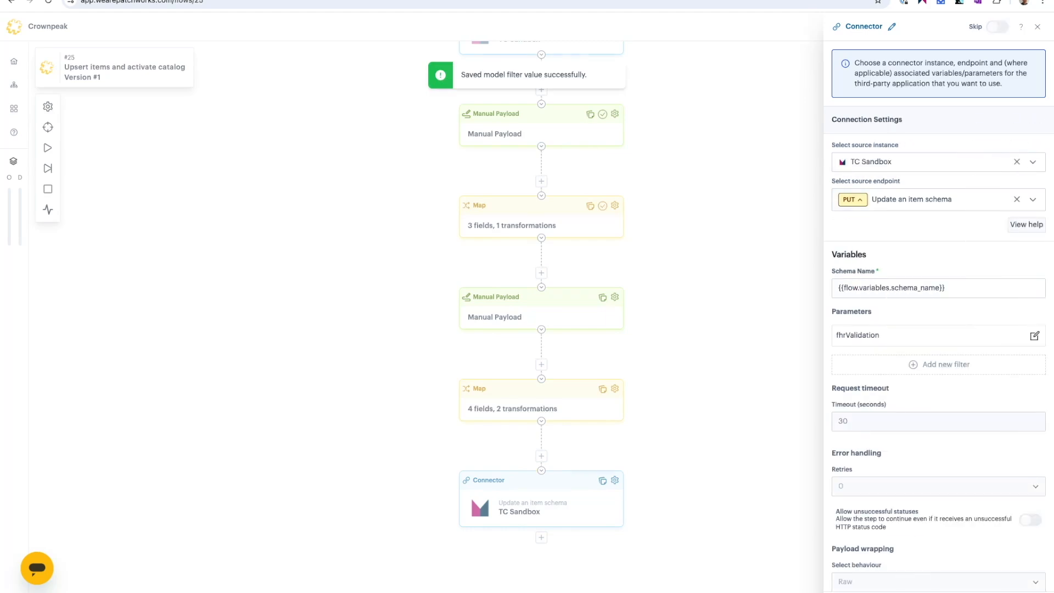
click(48, 148)
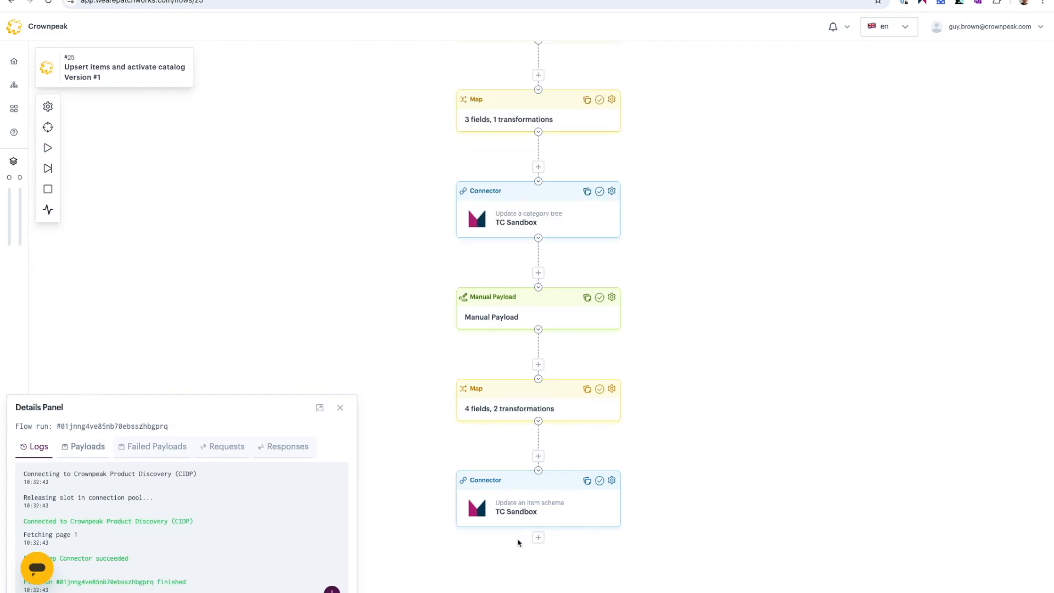
click(539, 538)
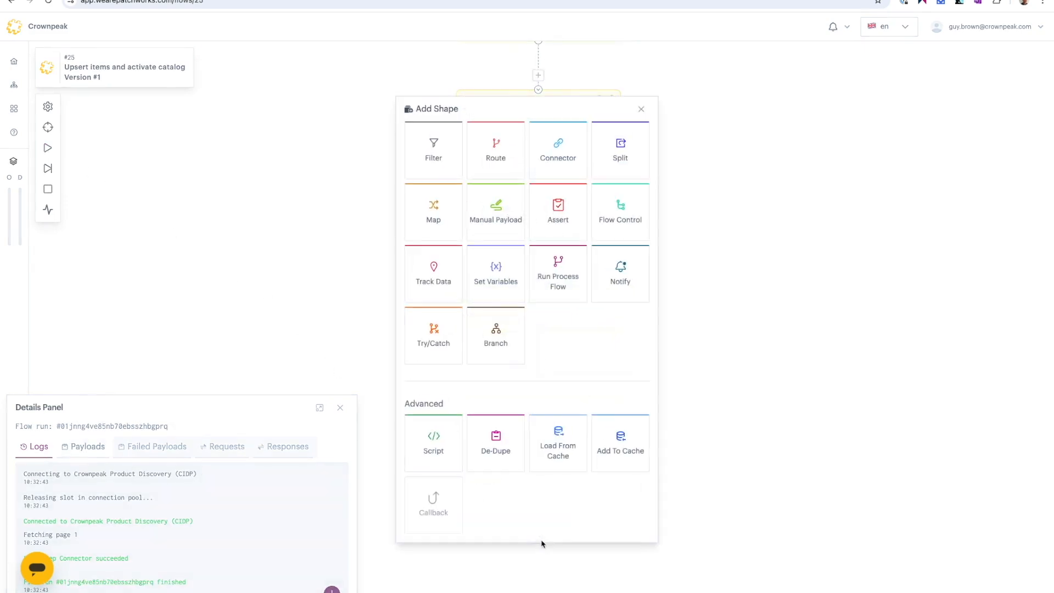
click(555, 159)
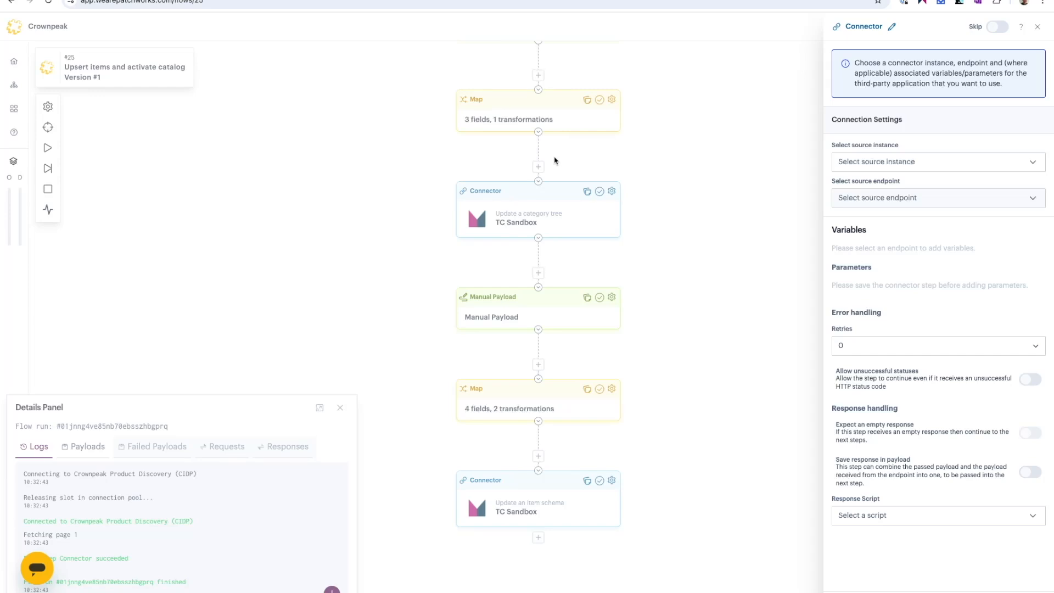
click(889, 160)
click(888, 244)
click(883, 204)
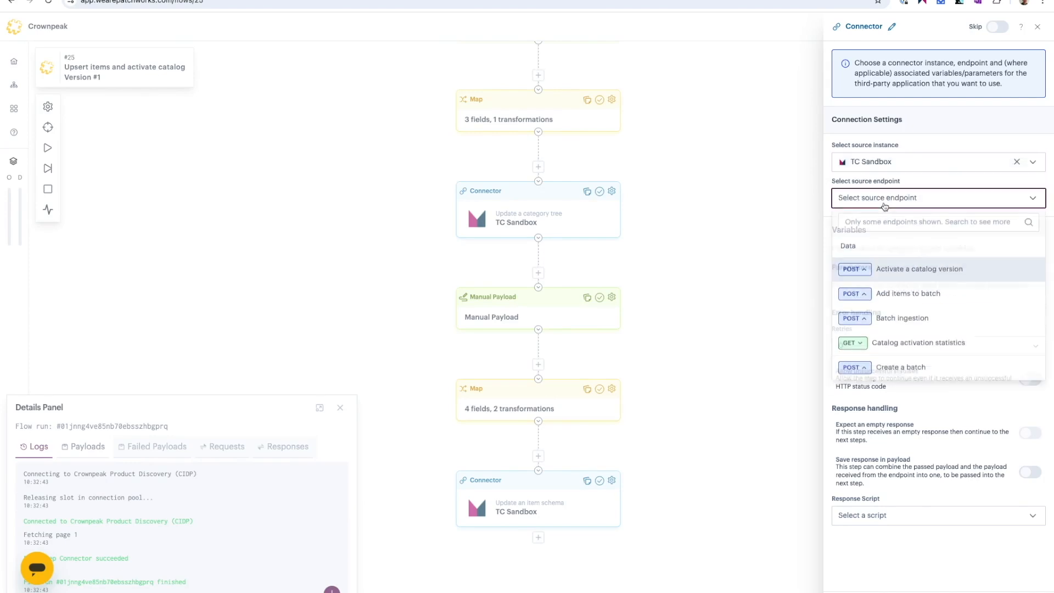
text(creat)
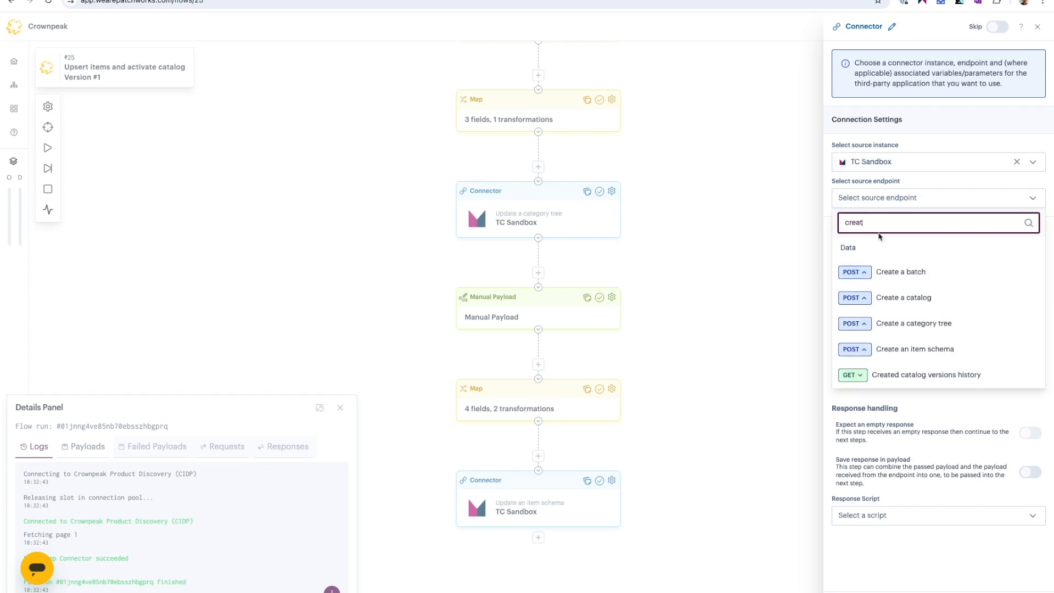
click(885, 298)
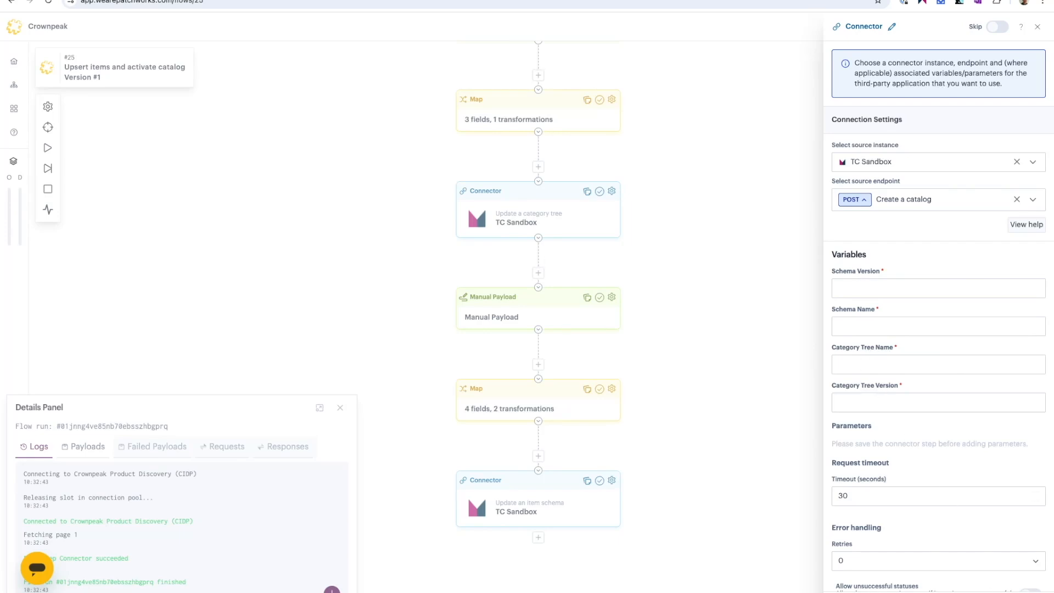
key(Escape)
Examine the payload and the response body of the Update a category tree Connector from the last flow run.
scroll(816, 445, up, 3)
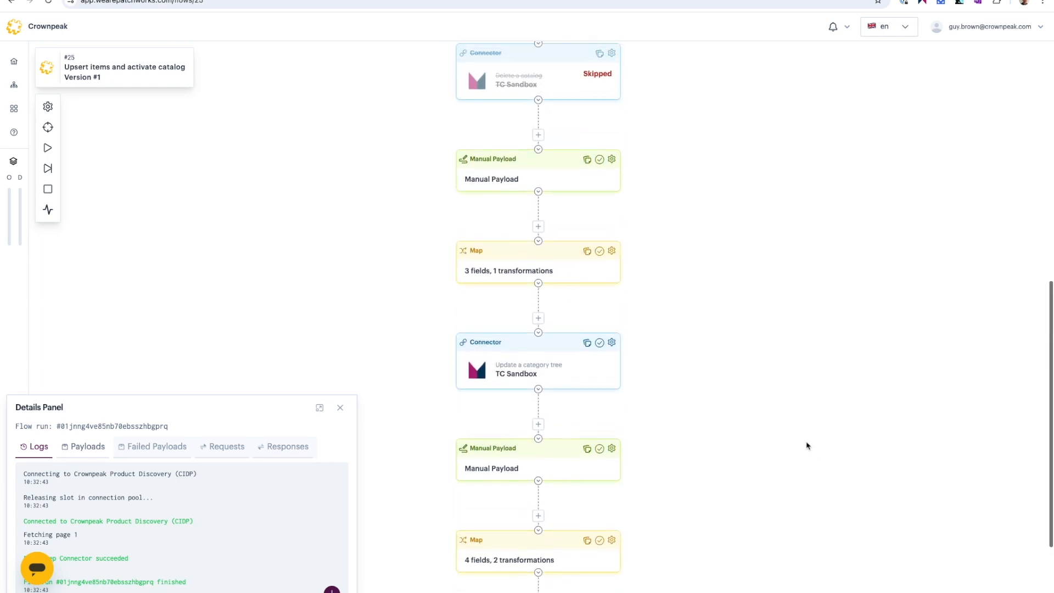
scroll(545, 353, down, 3)
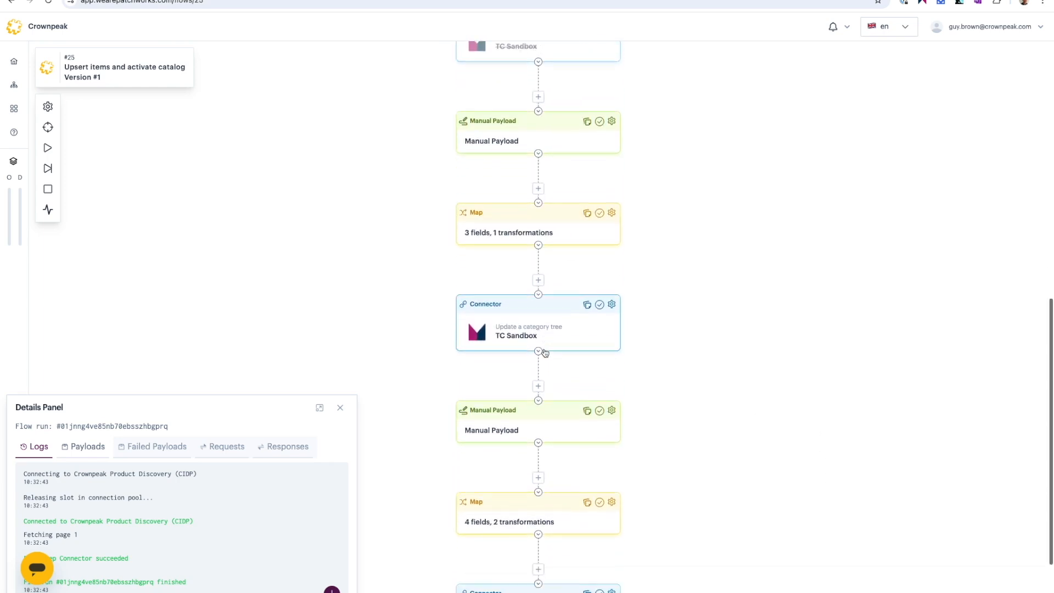
scroll(544, 353, up, 2)
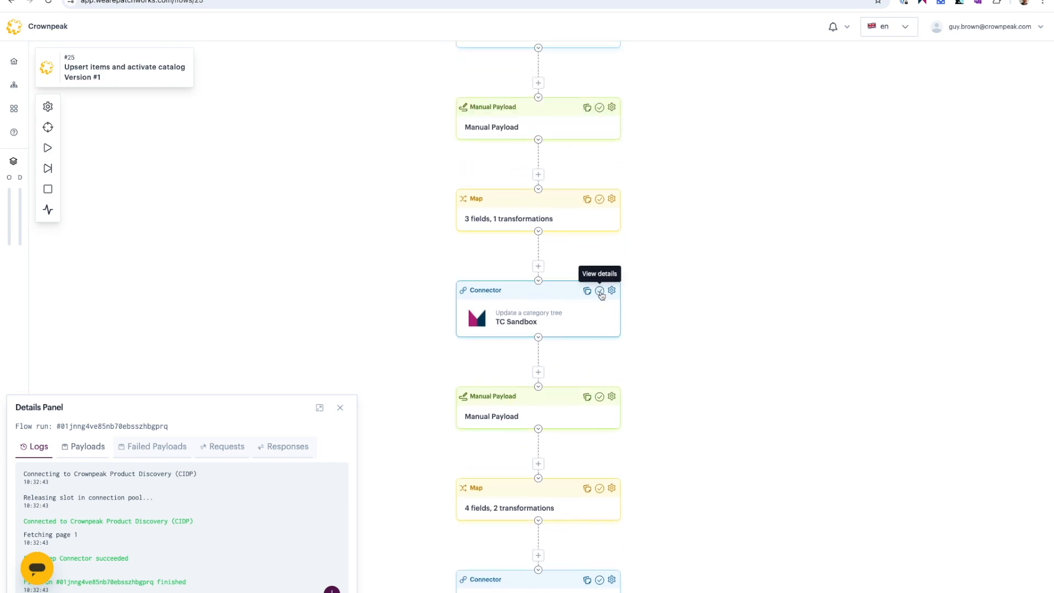
click(90, 446)
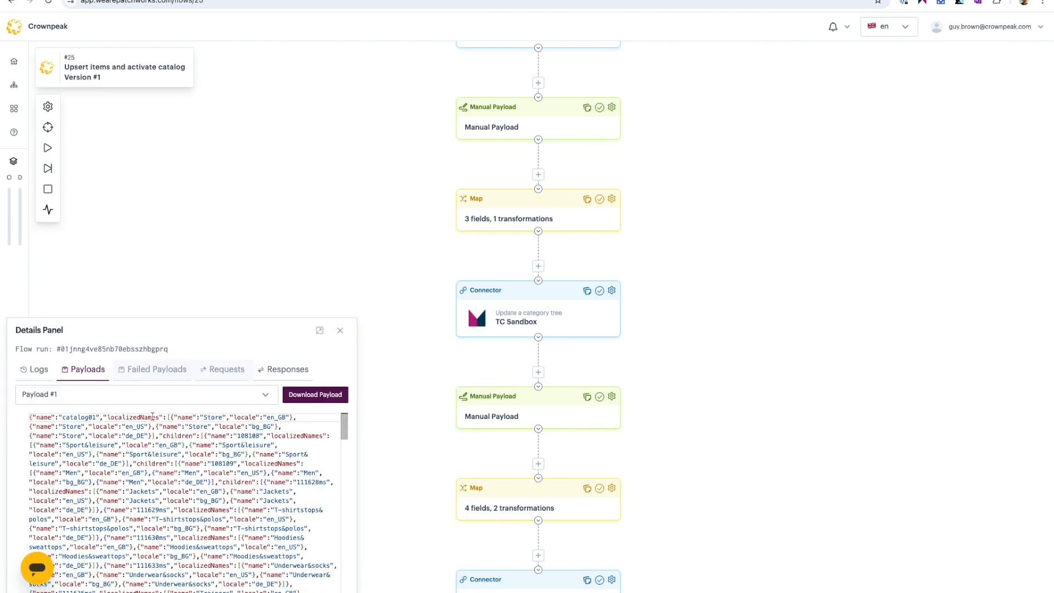
click(284, 369)
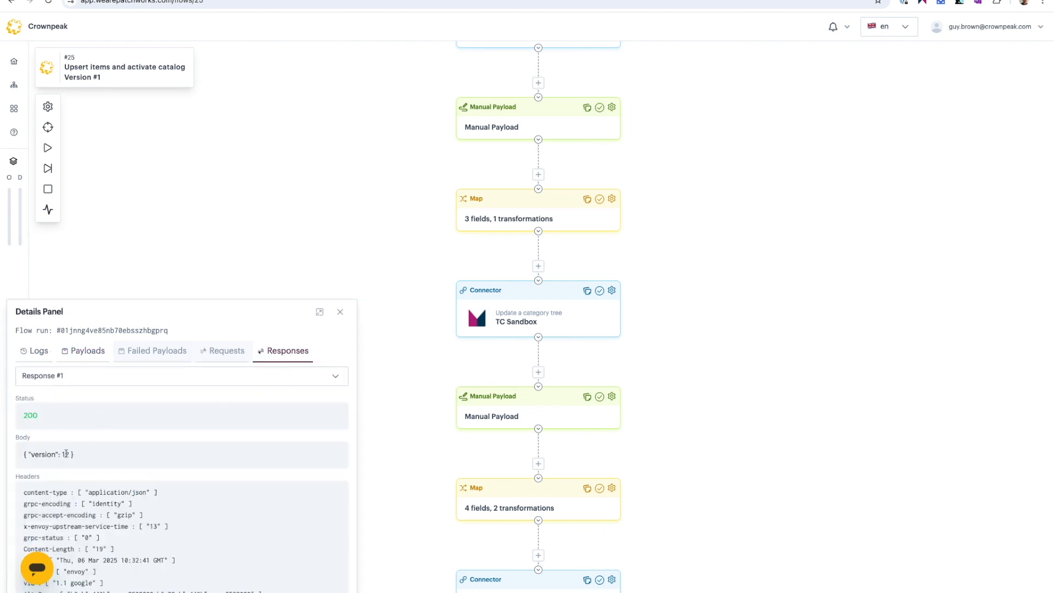
drag(91, 459, 21, 451)
click(108, 459)
Enable Save response as payload on the Update a category tree Connector and save the shape.
click(612, 291)
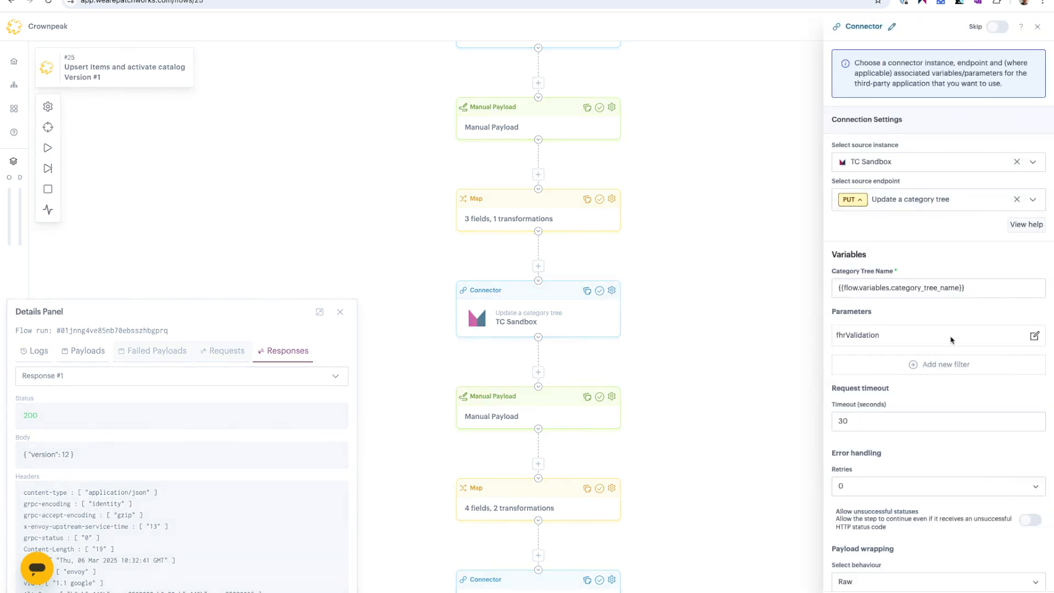
scroll(951, 360, down, 1)
scroll(951, 360, down, 3)
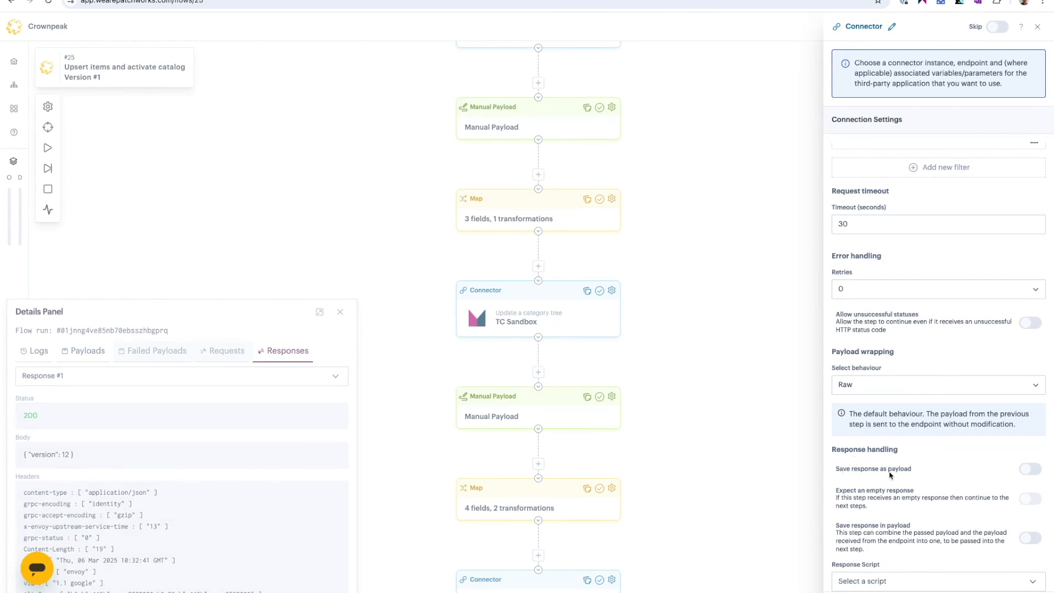
click(1030, 469)
click(851, 591)
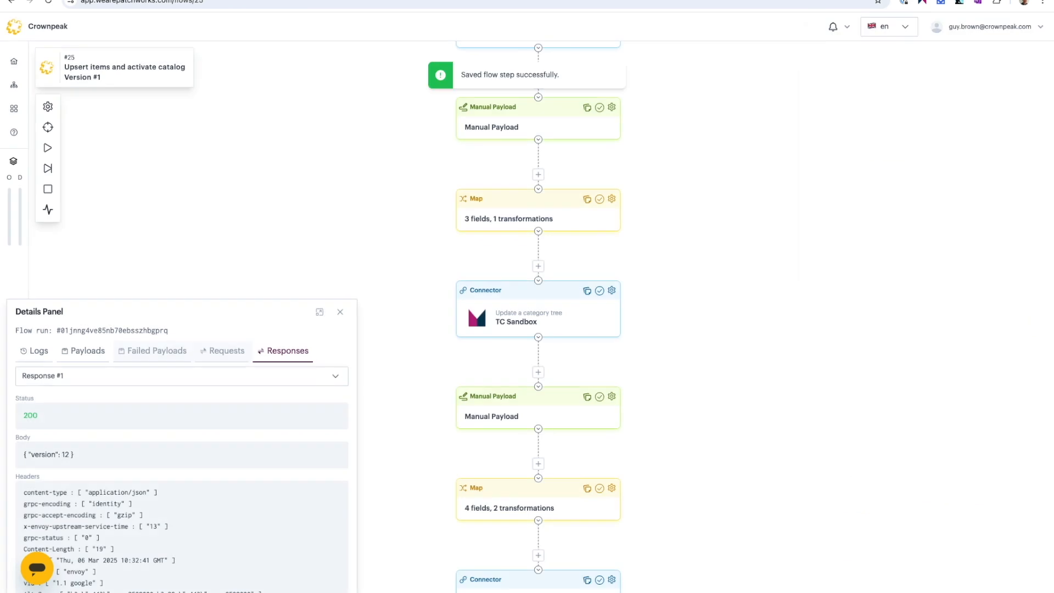
Add a Set Variables shape after the Update a category tree Connector, set category_tree_version from the payload, and save it.
click(538, 373)
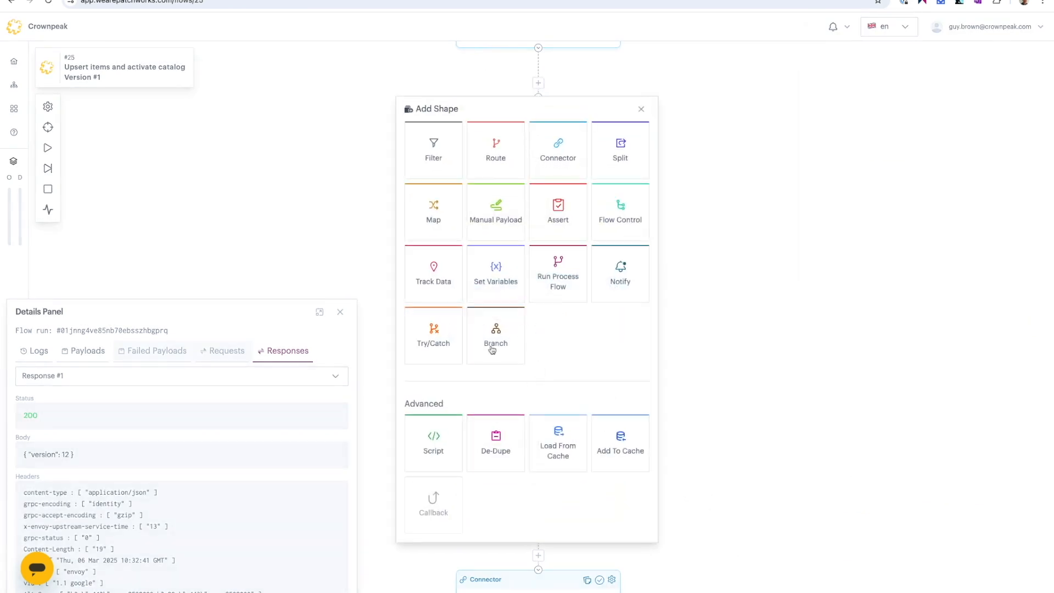
click(494, 284)
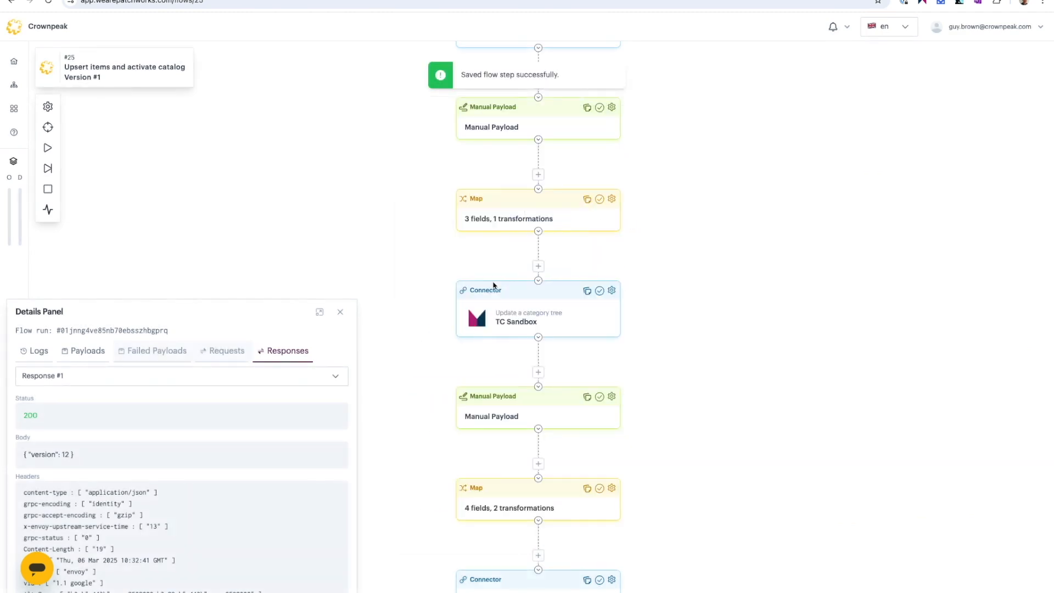
click(612, 396)
click(915, 118)
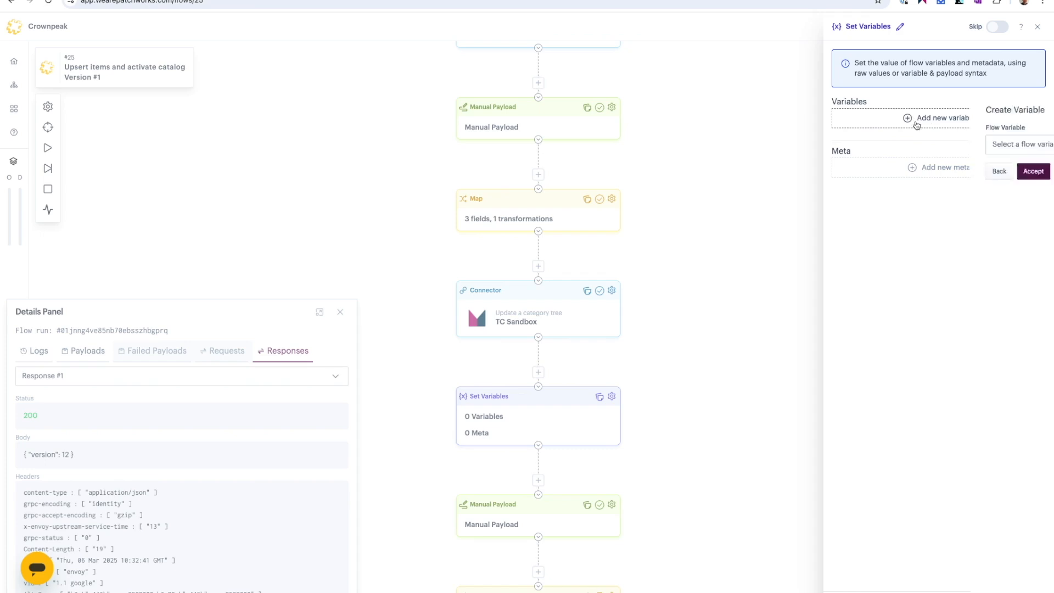
click(906, 145)
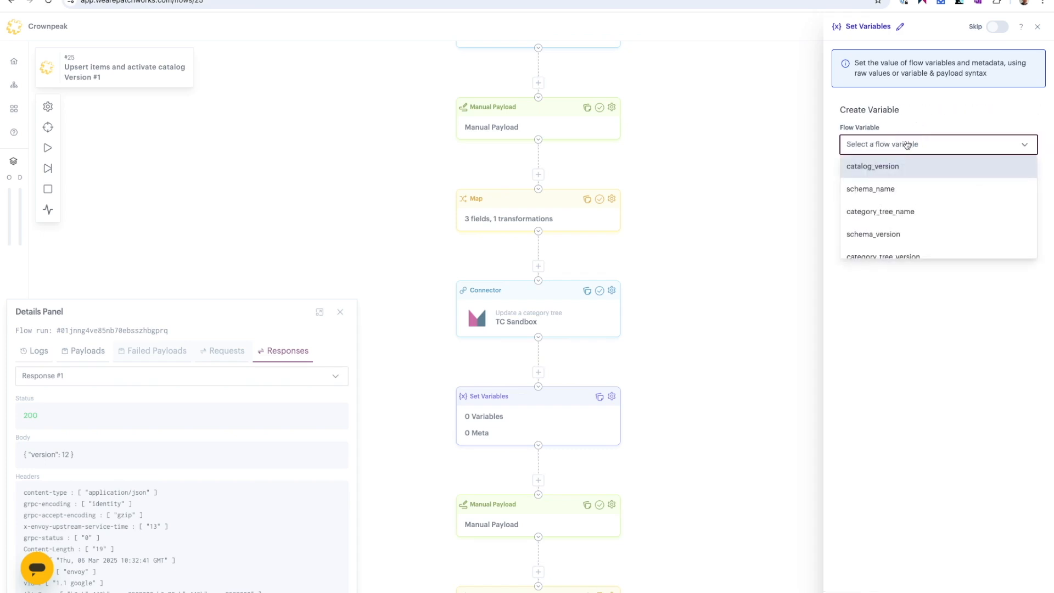
scroll(895, 221, down, 1)
click(894, 223)
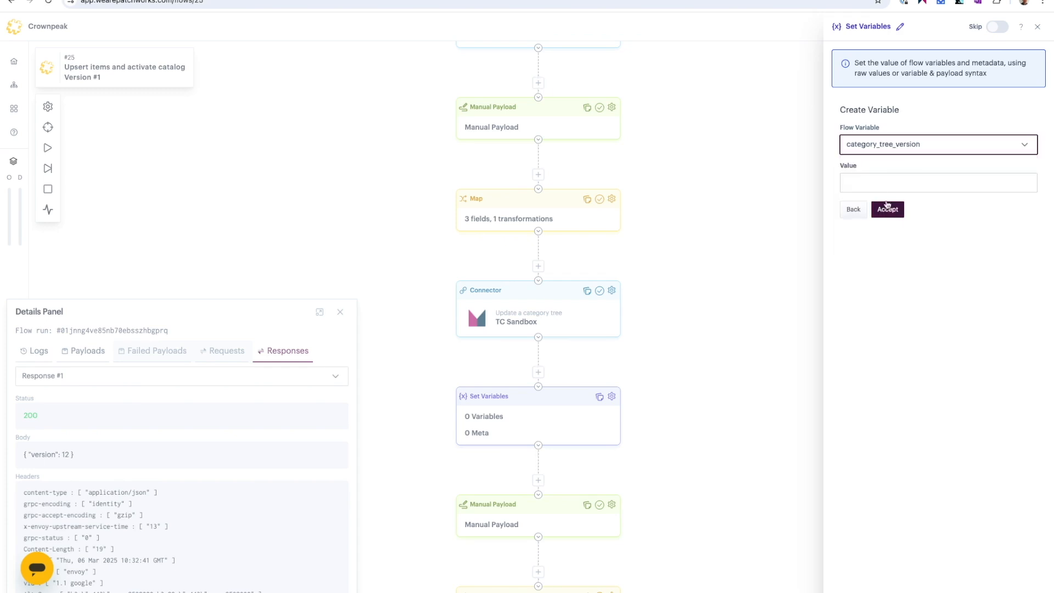
click(877, 185)
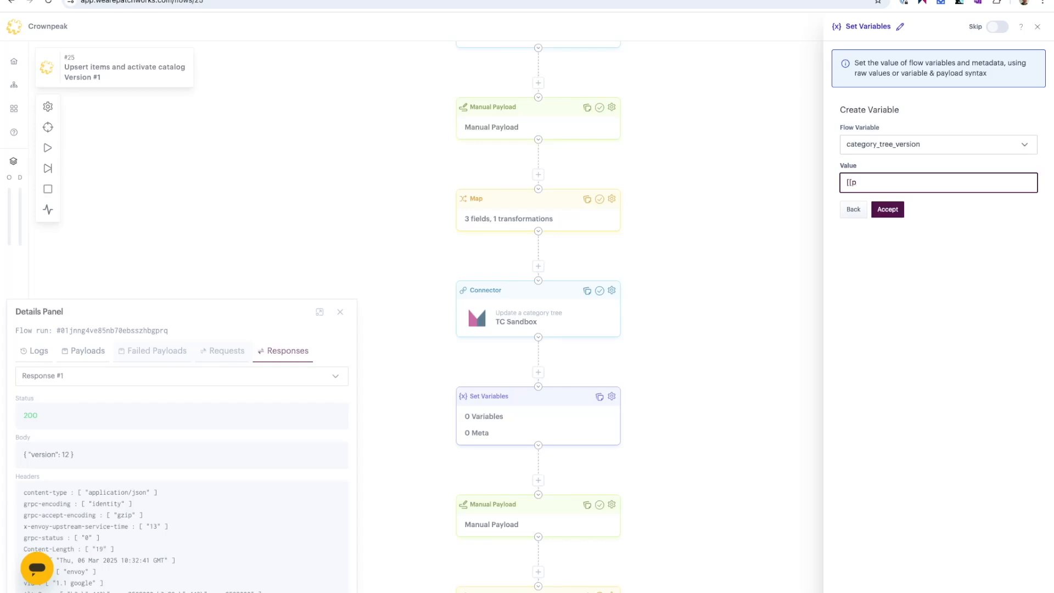
text([[payload)
click(899, 211)
click(939, 592)
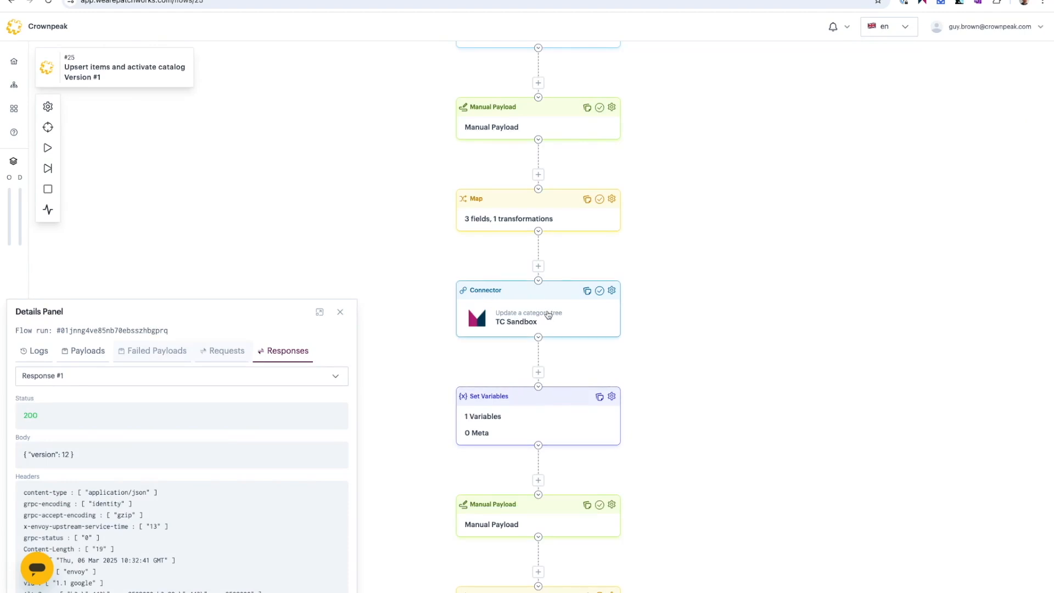
Enable Save response as payload on the Update an item schema Connector and save the shape.
scroll(547, 313, down, 4)
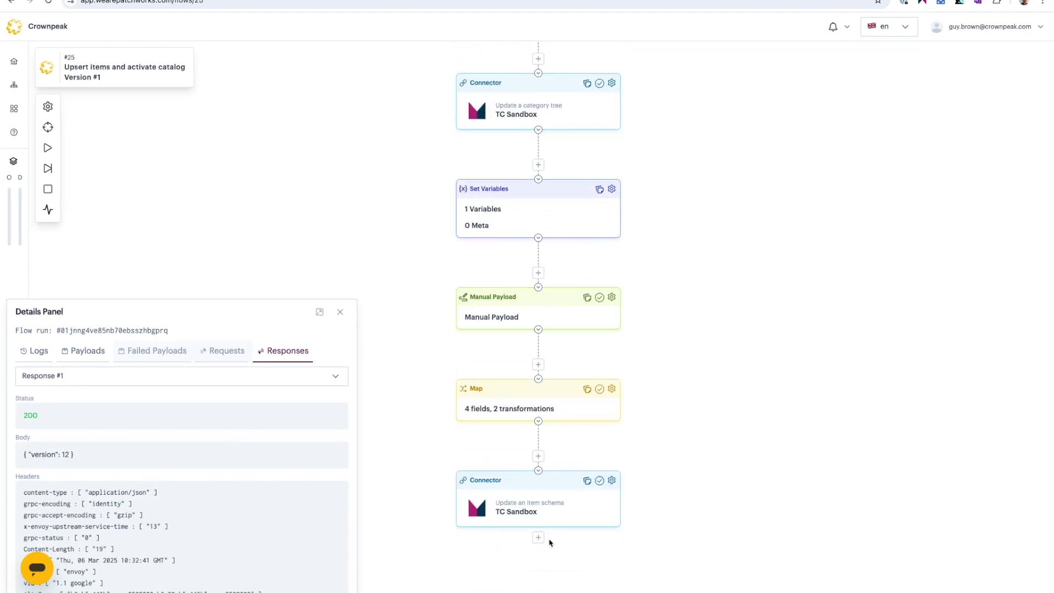
click(611, 480)
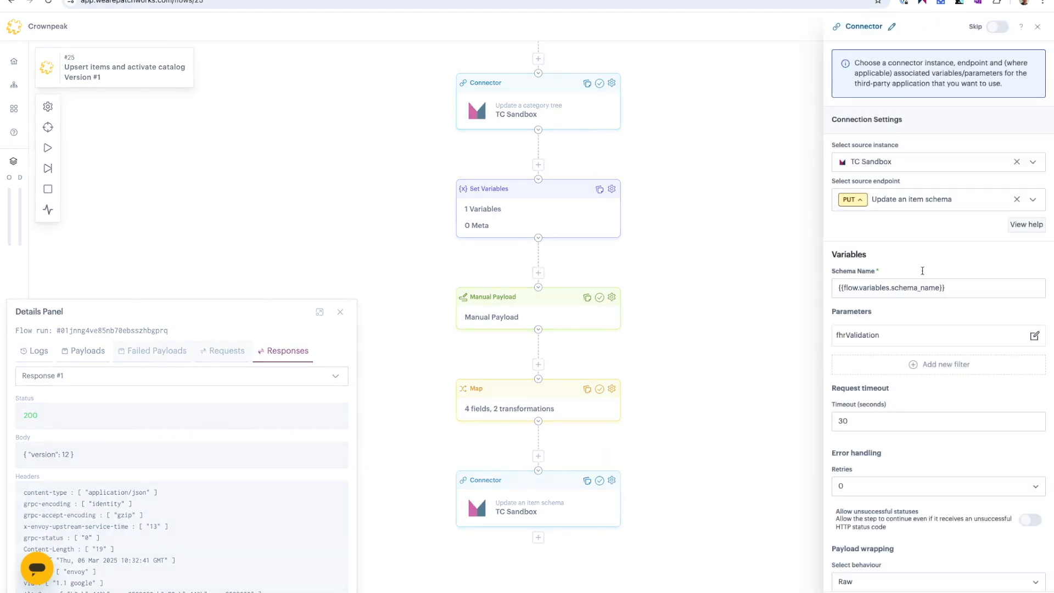
scroll(956, 393, down, 4)
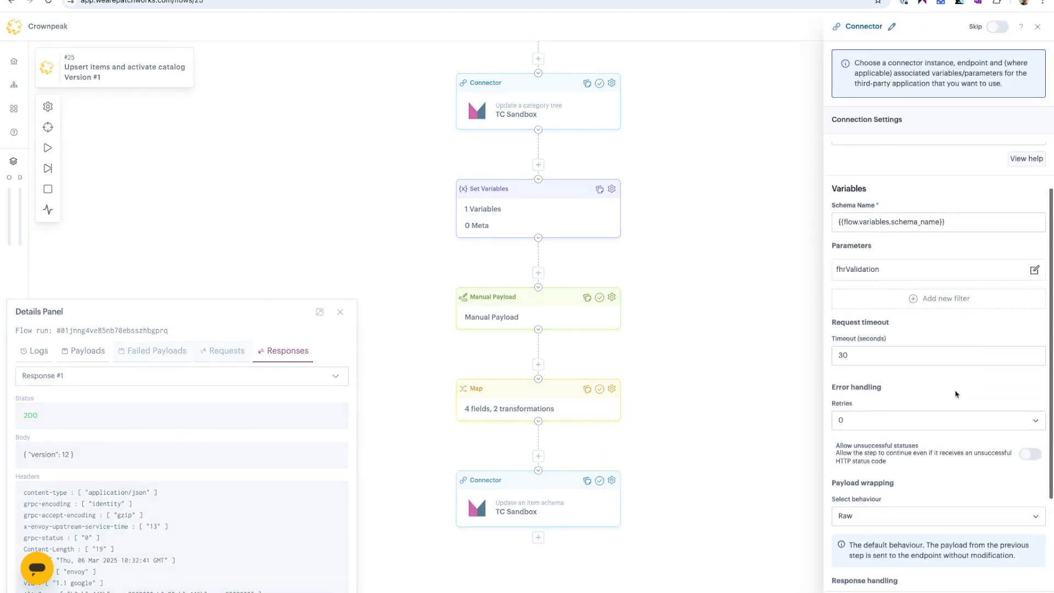
click(1029, 468)
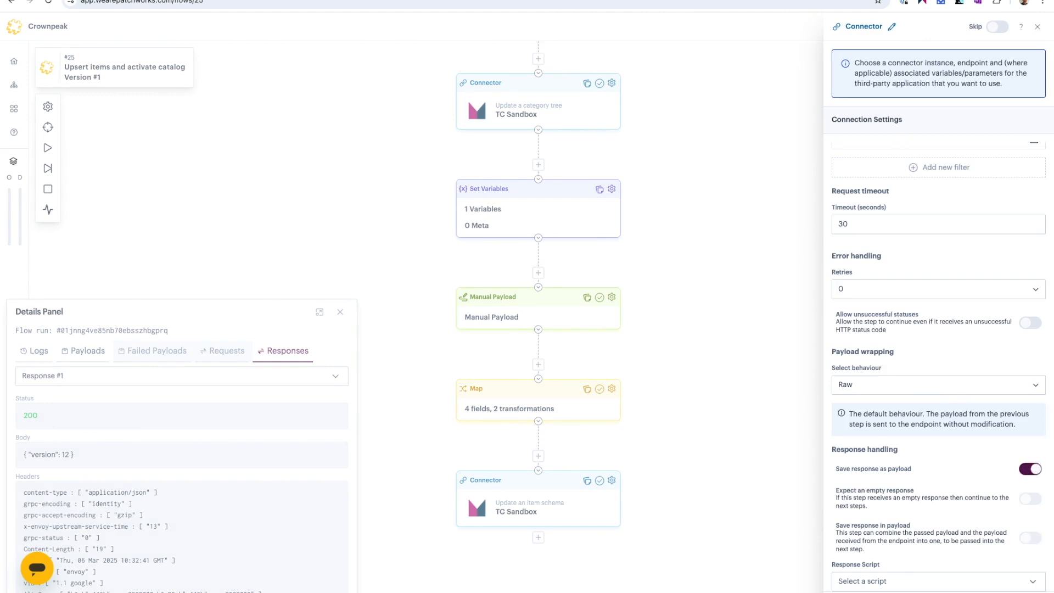
Add a Set Variables shape after the Update an item schema Connector, set schema_version from the payload's version, and save it.
click(540, 538)
click(502, 276)
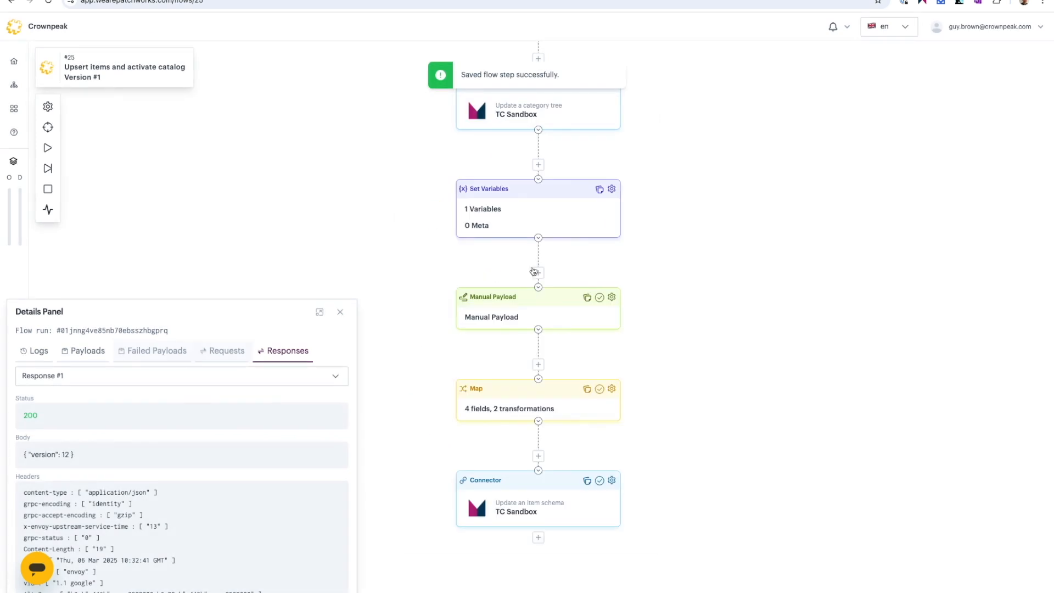
scroll(637, 518, down, 3)
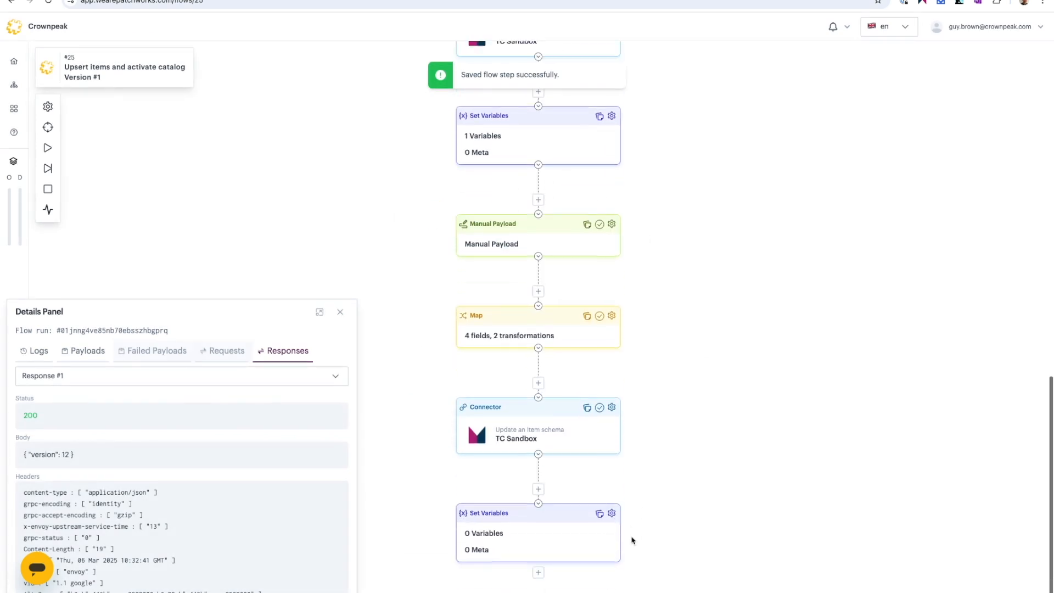
click(611, 512)
click(918, 117)
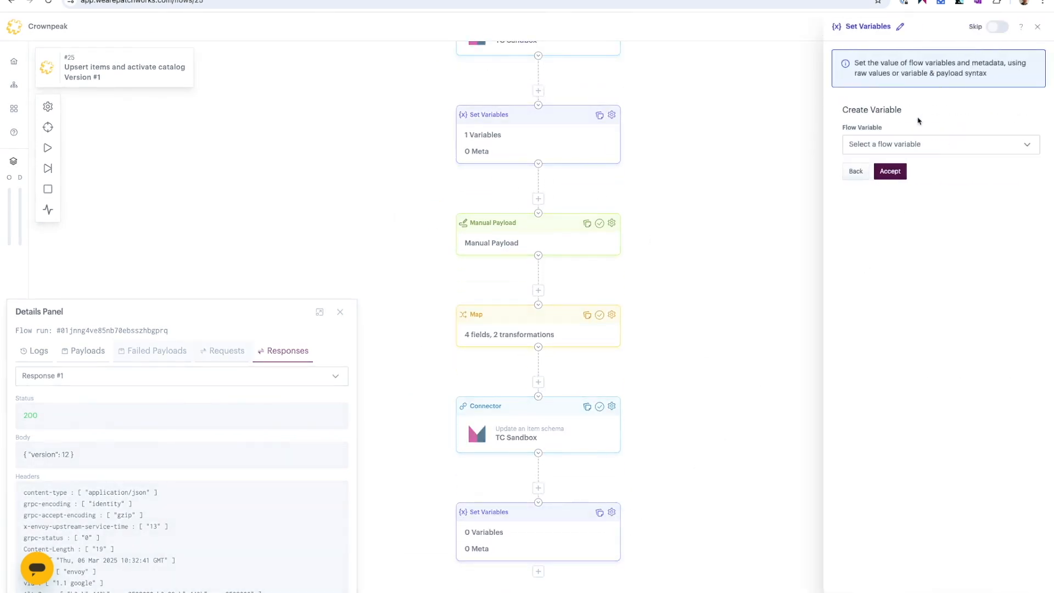
click(912, 144)
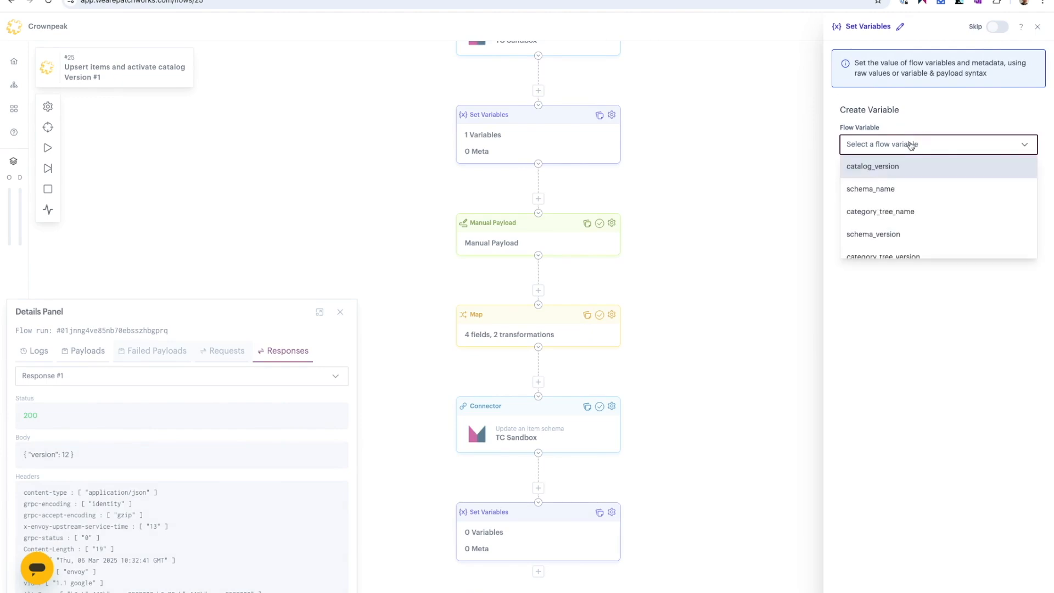
scroll(909, 208, down, 1)
click(909, 209)
click(884, 181)
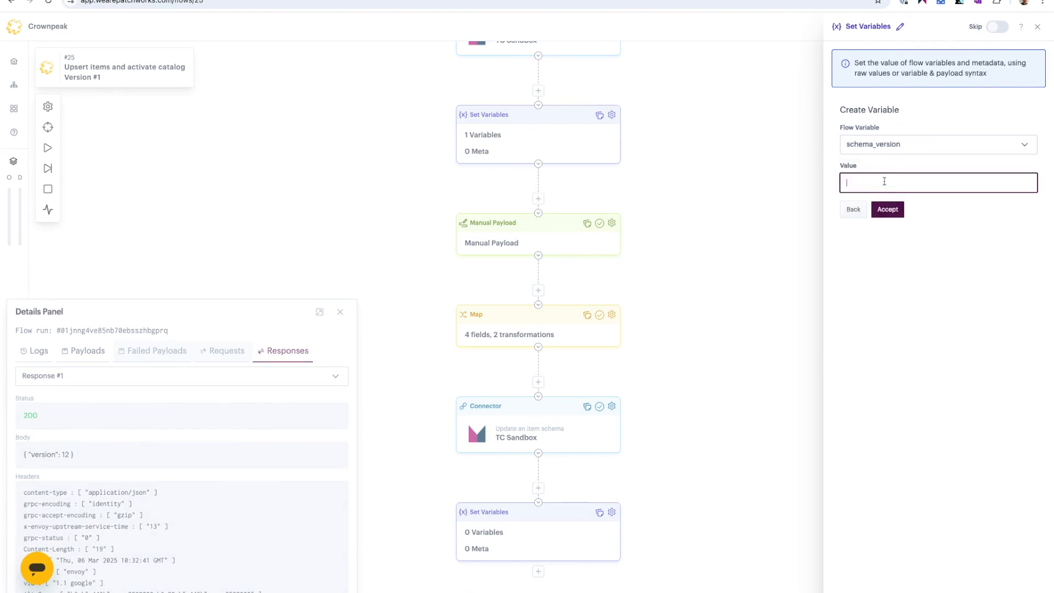
text([[payload.version)
click(896, 209)
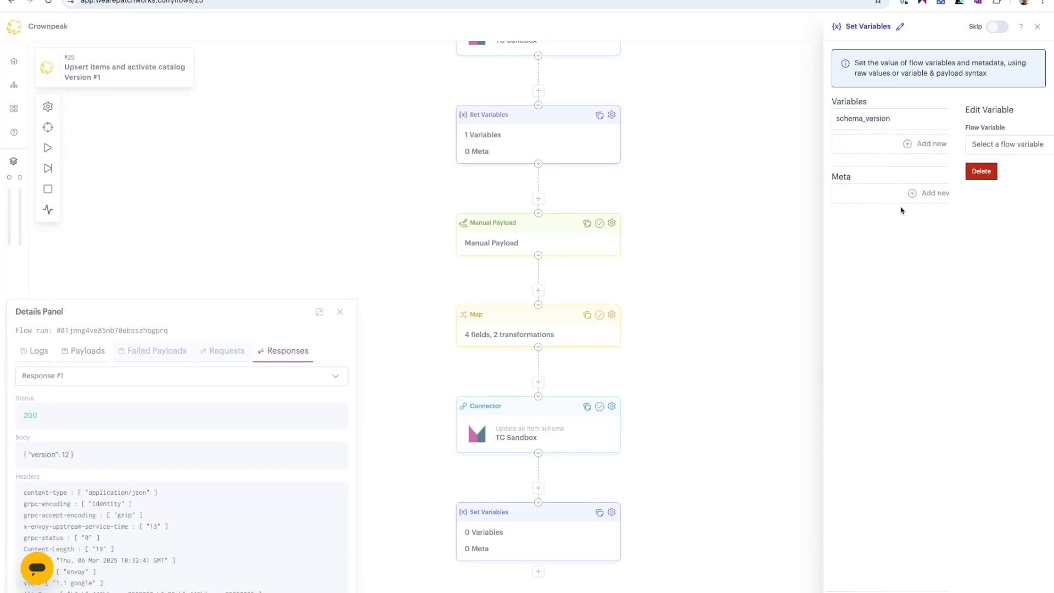
click(846, 591)
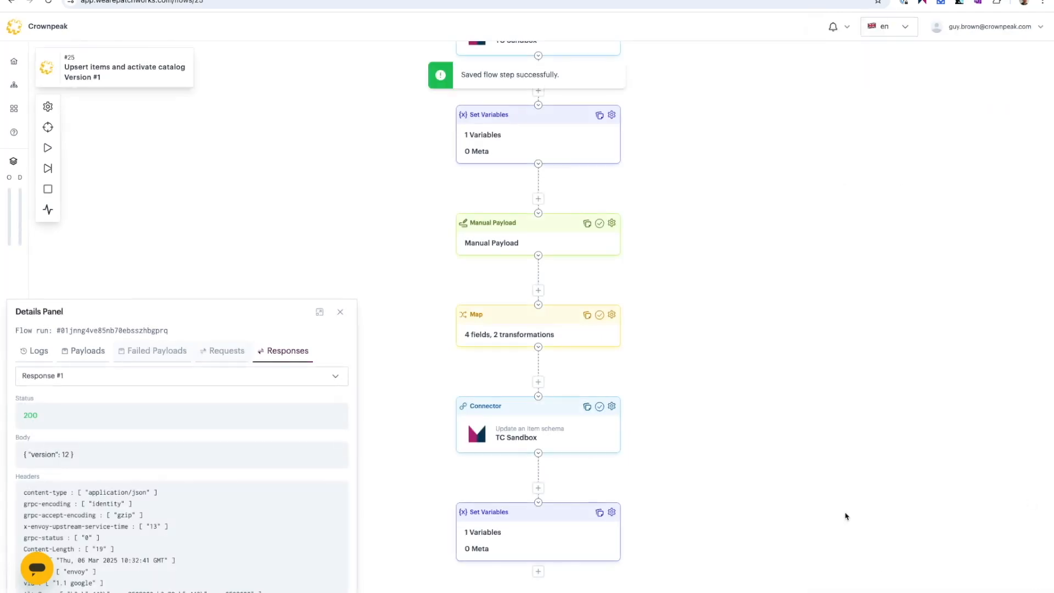
Add a Connector shape at the end of the flow using the TC Sandbox instance and the Create a catalog endpoint.
scroll(737, 511, down, 1)
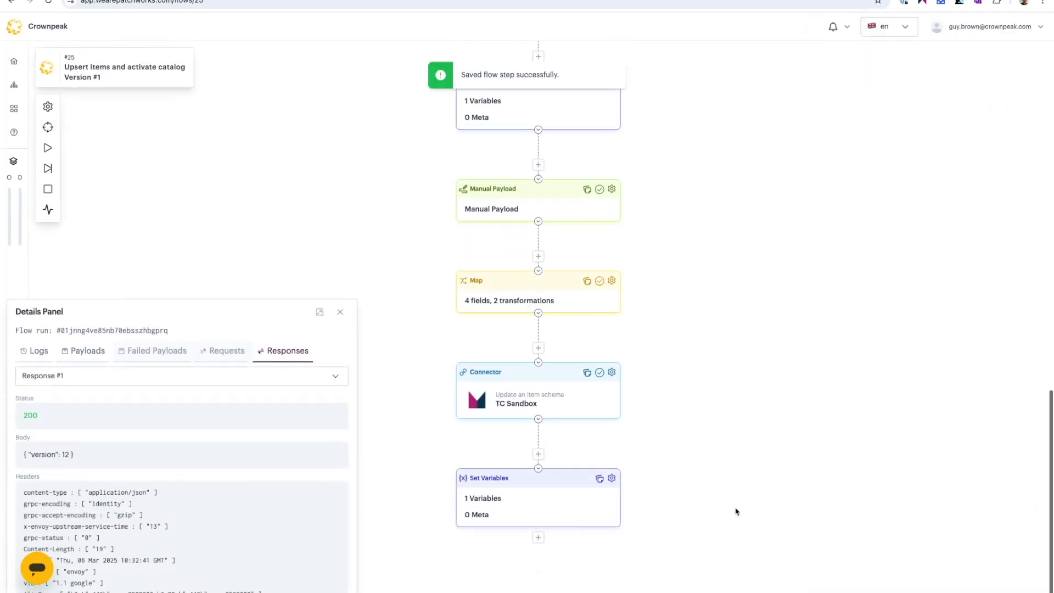
click(538, 537)
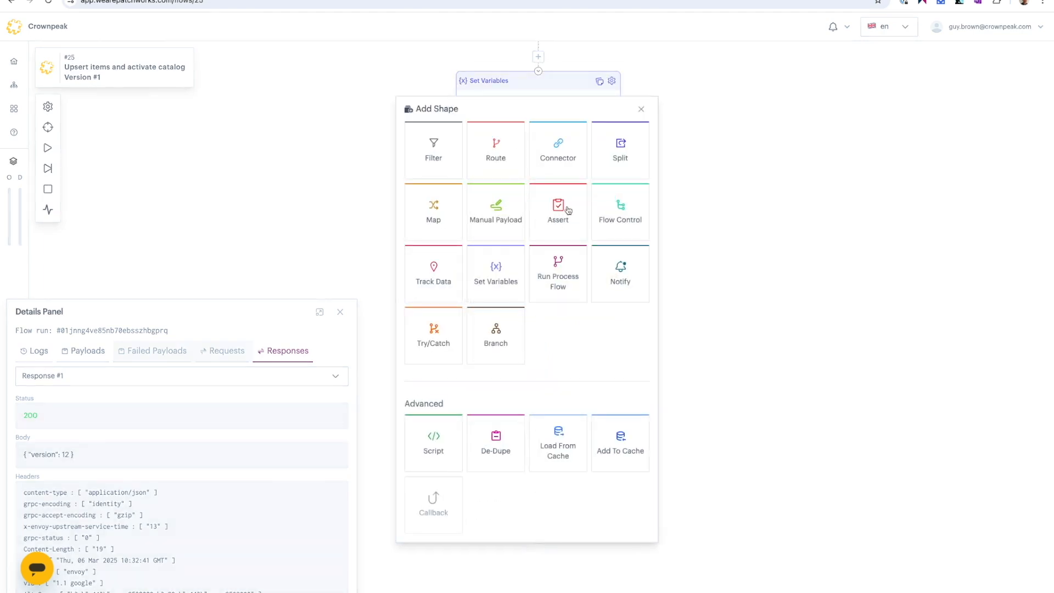
click(559, 160)
click(943, 161)
click(895, 251)
click(894, 200)
text(c)
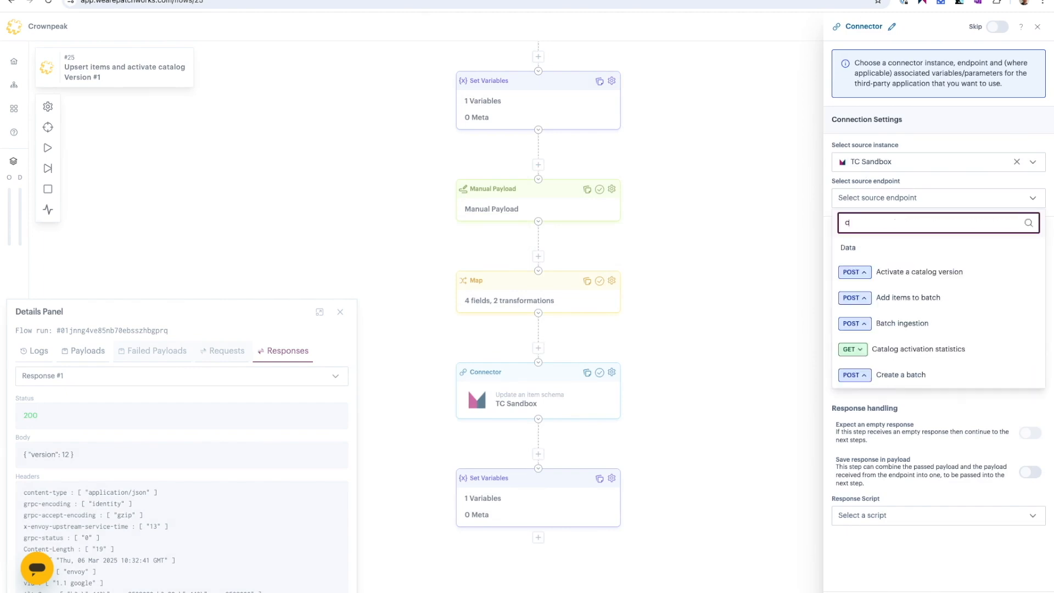
text(reate)
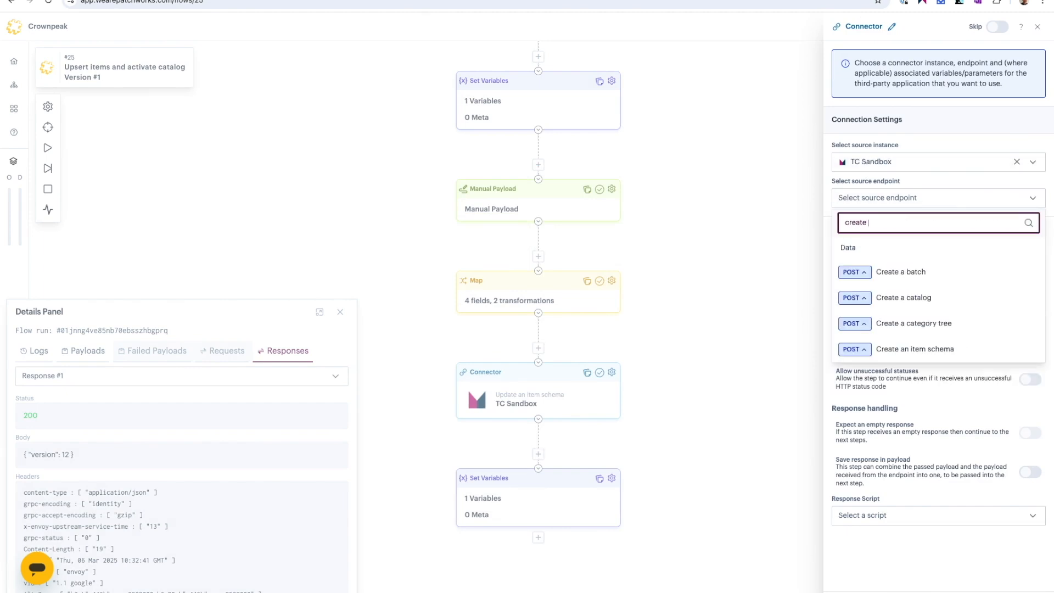
click(922, 298)
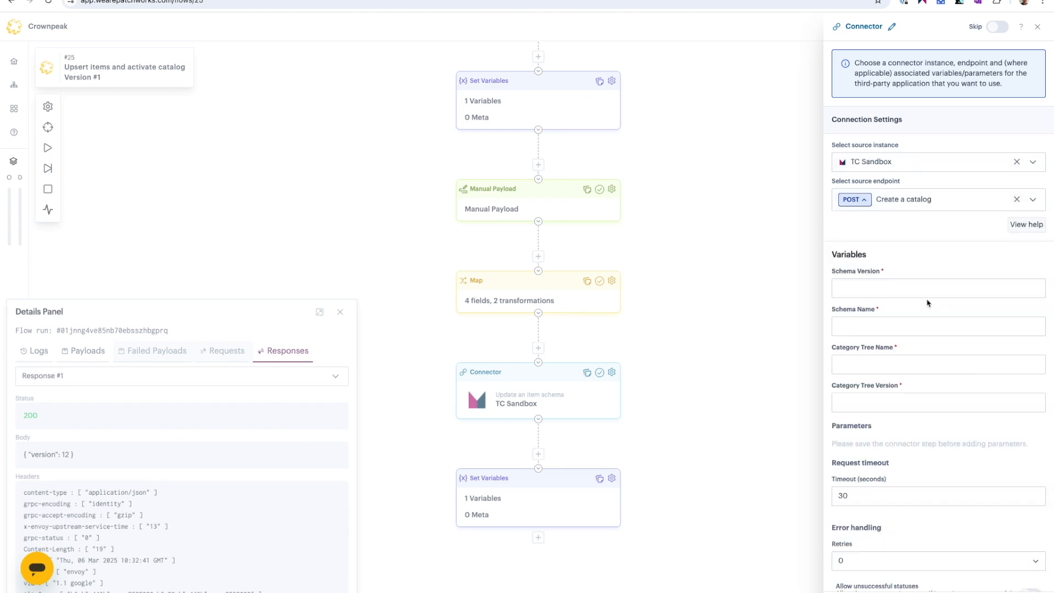
Fill the Connector's schema version, schema name, category tree name and category tree version with the matching {{flow.variables}} references and save it.
click(861, 286)
text({{flow.variables.schema_version}})
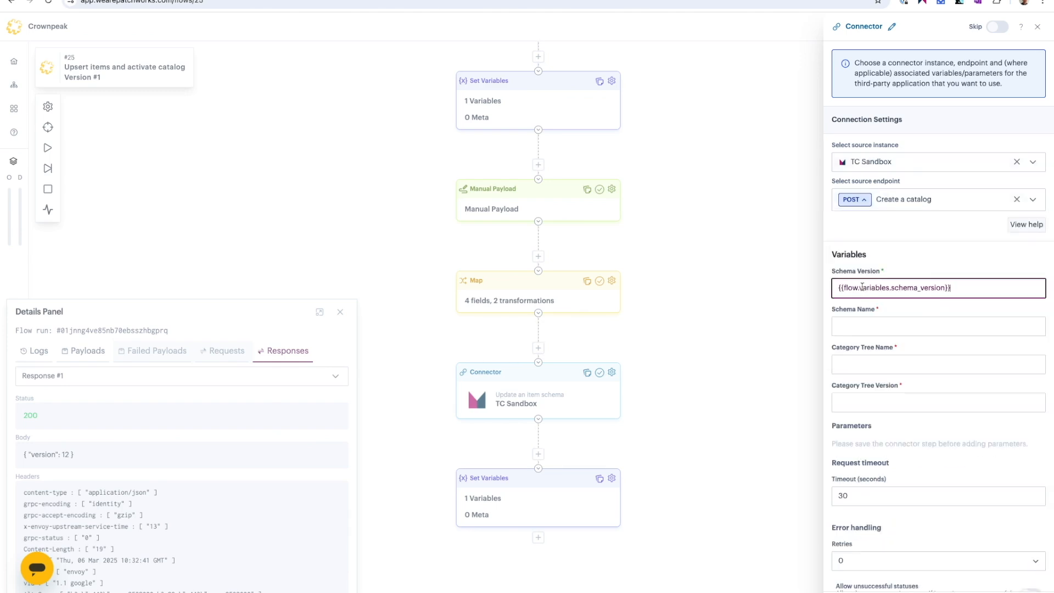
click(923, 326)
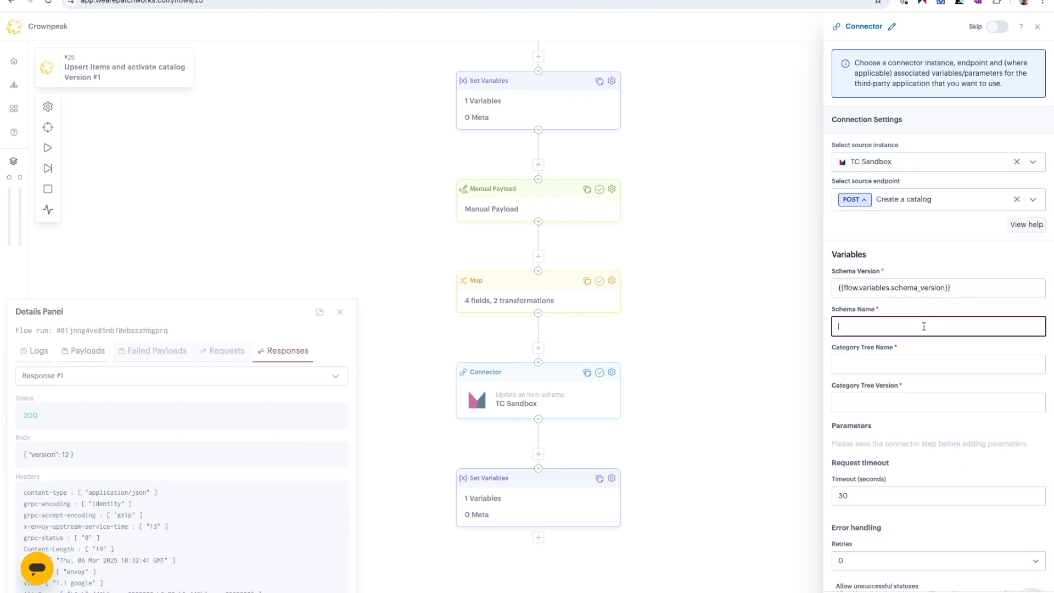
text({{flow.variables.schema_name}})
click(886, 362)
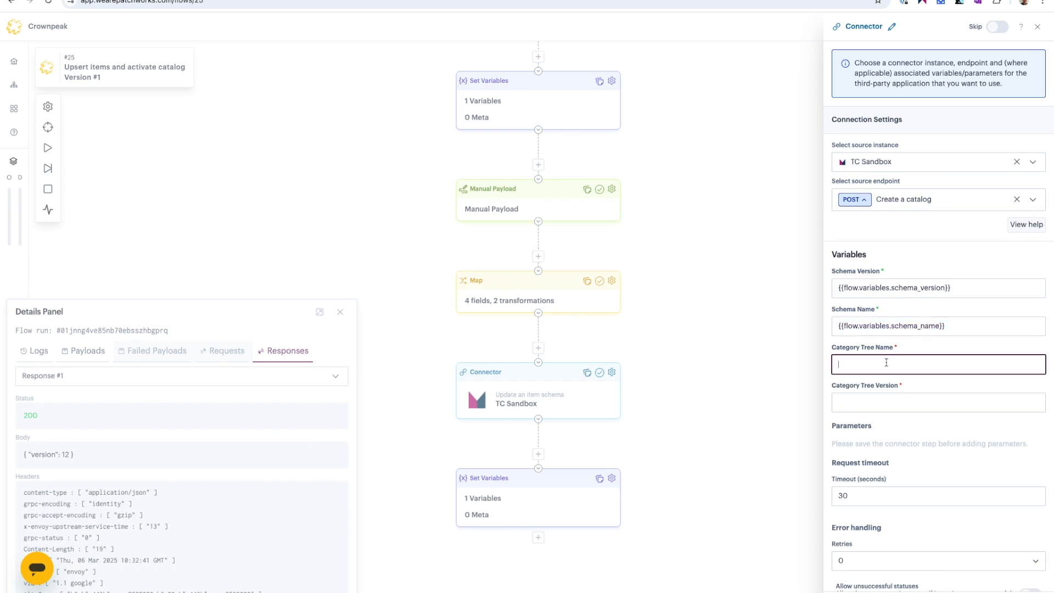
text({{flow.variables.category_tree_name}})
click(876, 402)
text({{flow.variables.category_tree_version}})
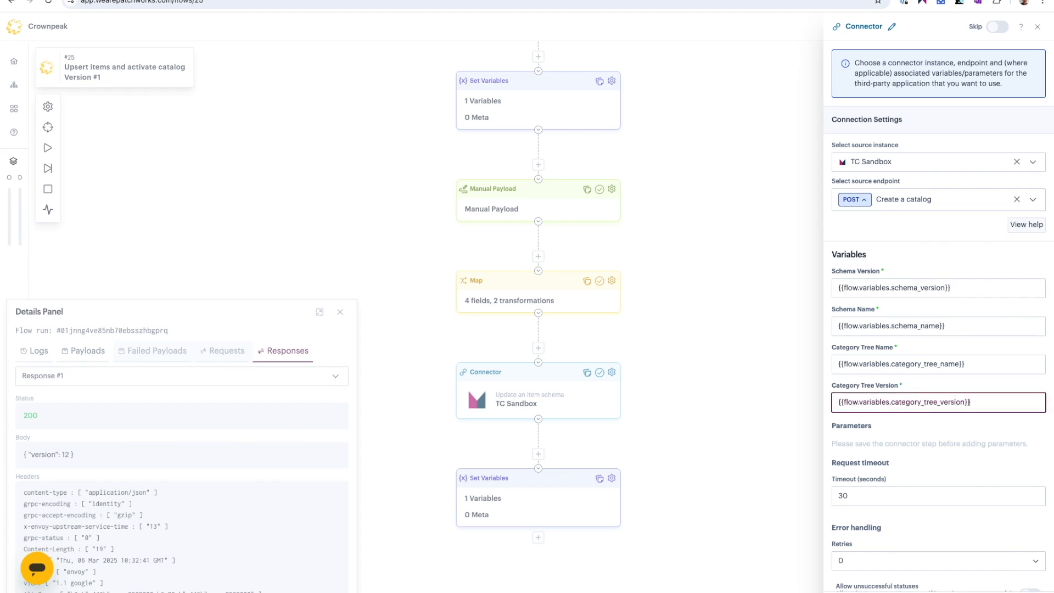
click(1025, 591)
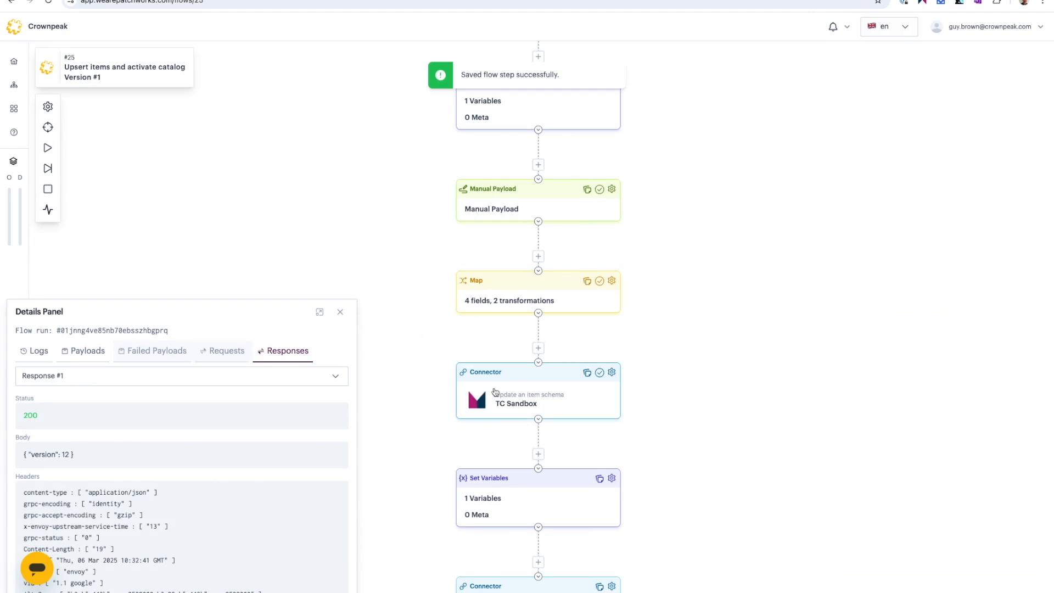
Turn off Skip on the Delete a catalog Connector and save the shape.
scroll(537, 406, down, 2)
scroll(539, 407, up, 4)
scroll(538, 409, up, 8)
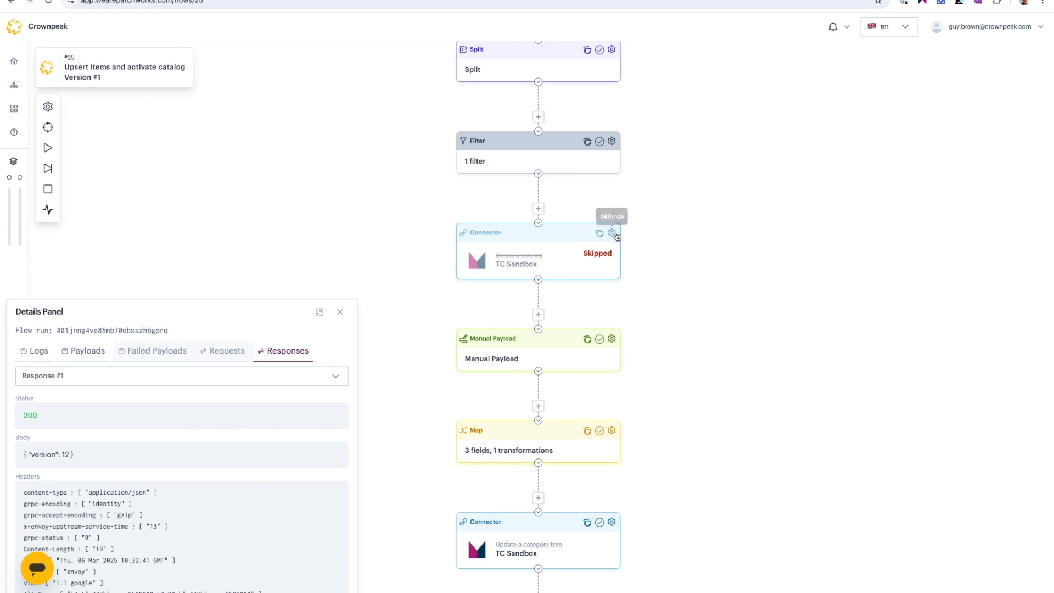
click(611, 233)
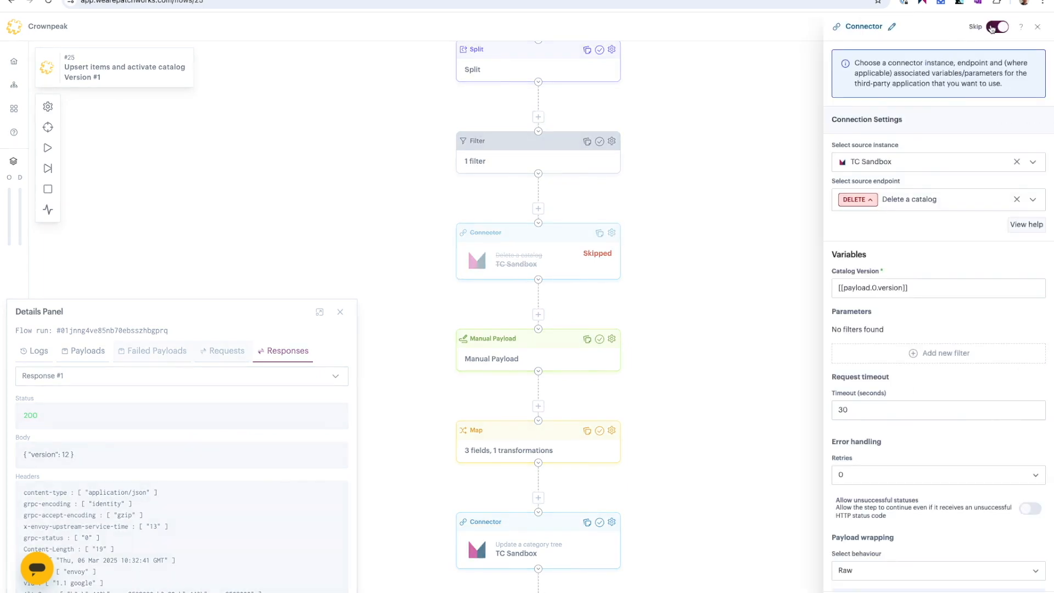
click(993, 27)
click(906, 591)
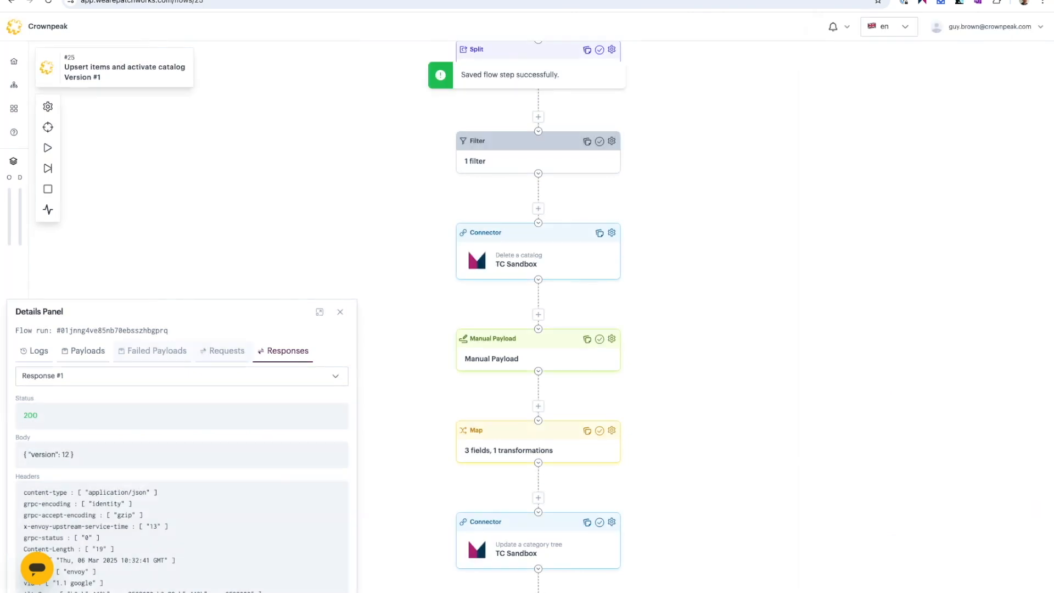
Run the complete flow and examine the response returned by the Create a catalog Connector.
scroll(744, 454, down, 10)
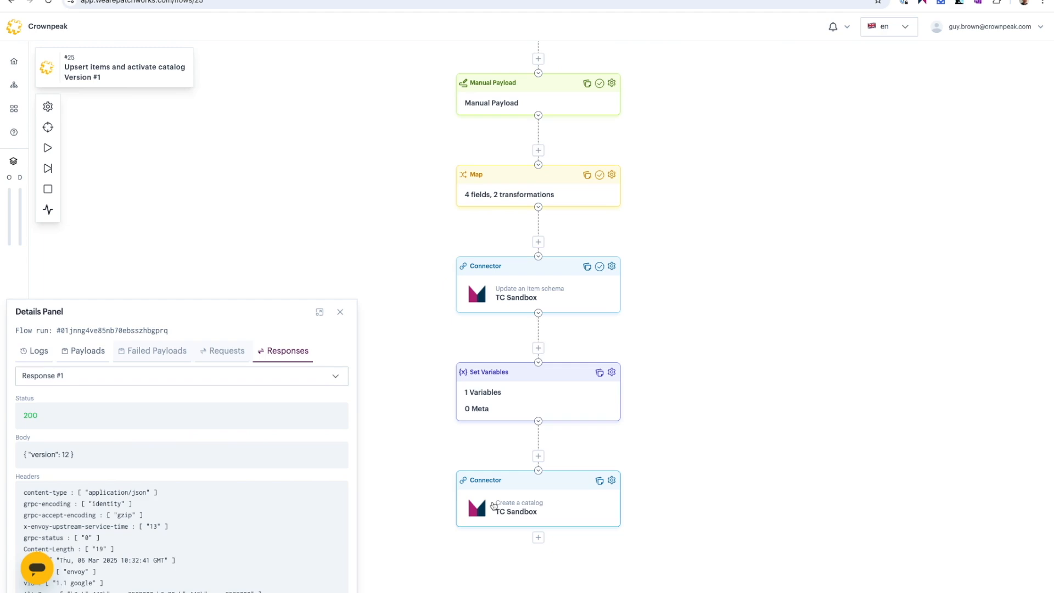
scroll(493, 505, down, 10)
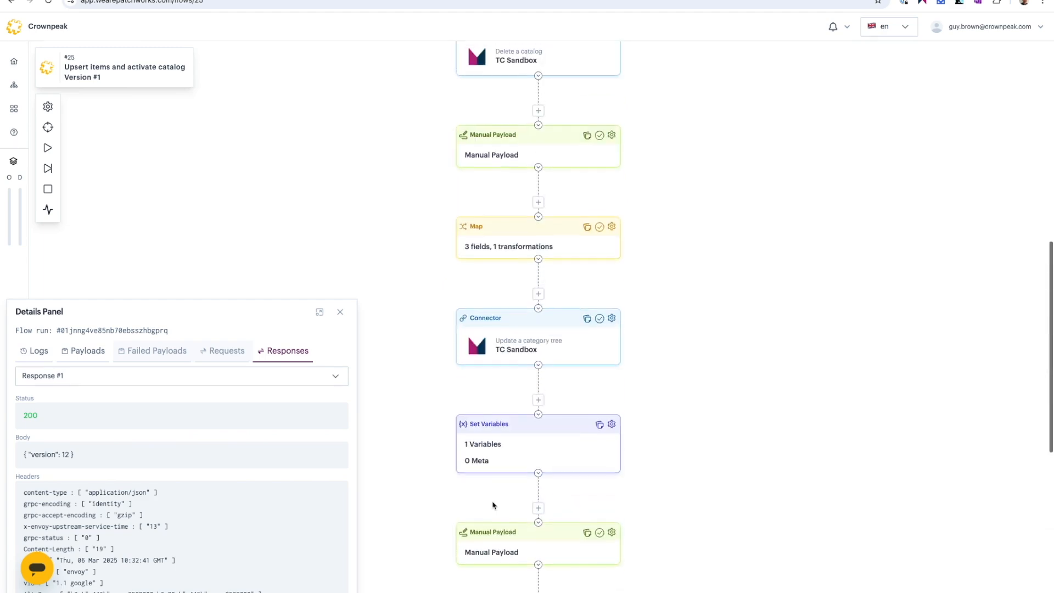
scroll(493, 505, up, 2)
scroll(493, 505, down, 10)
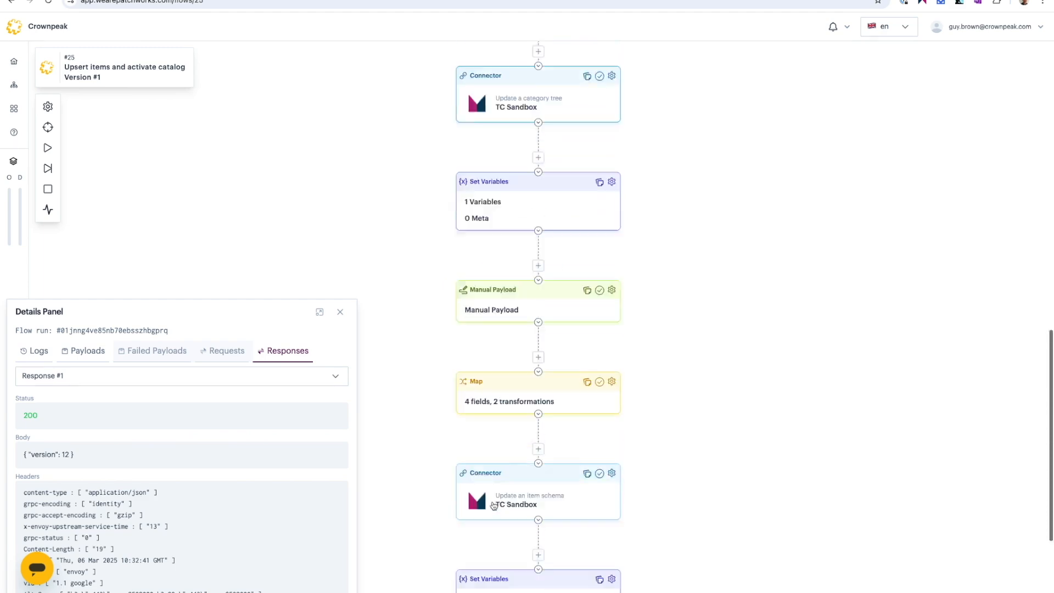
click(47, 149)
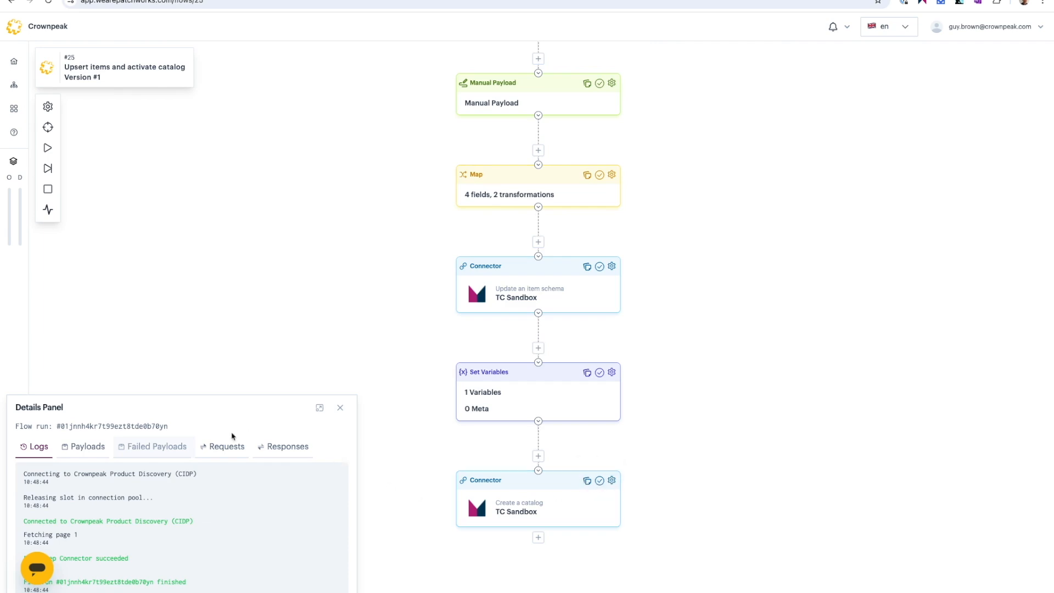
click(272, 447)
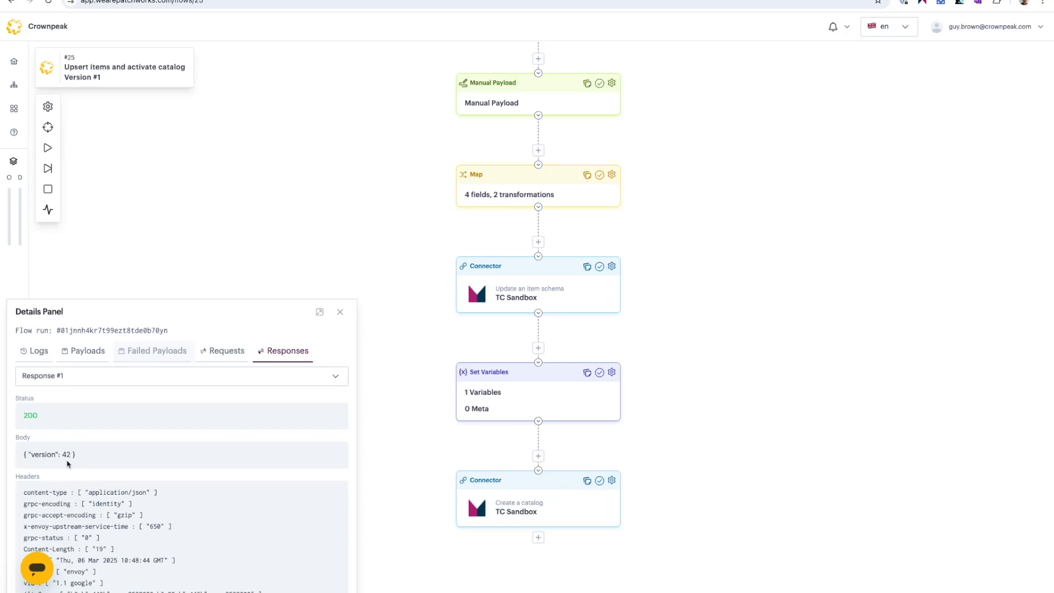
Enable Save response as payload on the Create a catalog Connector and save the shape.
click(612, 480)
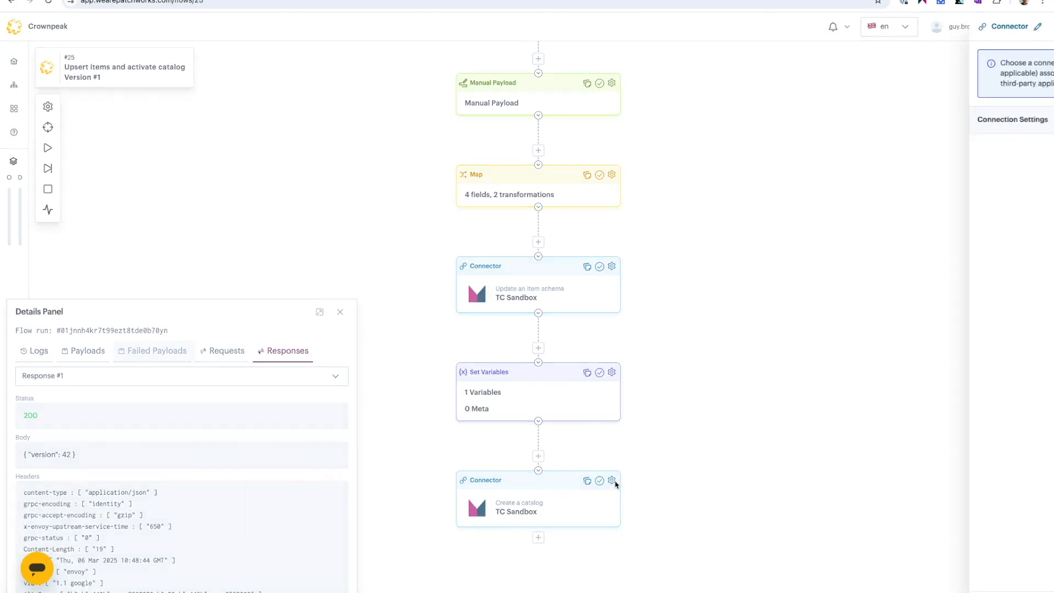
scroll(949, 466, down, 2)
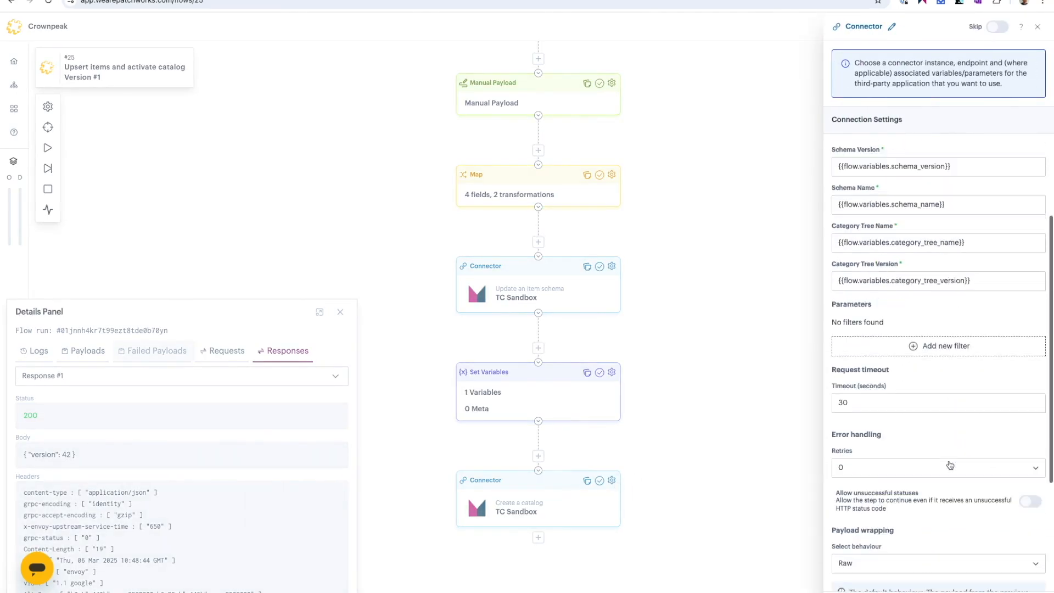
scroll(950, 465, down, 3)
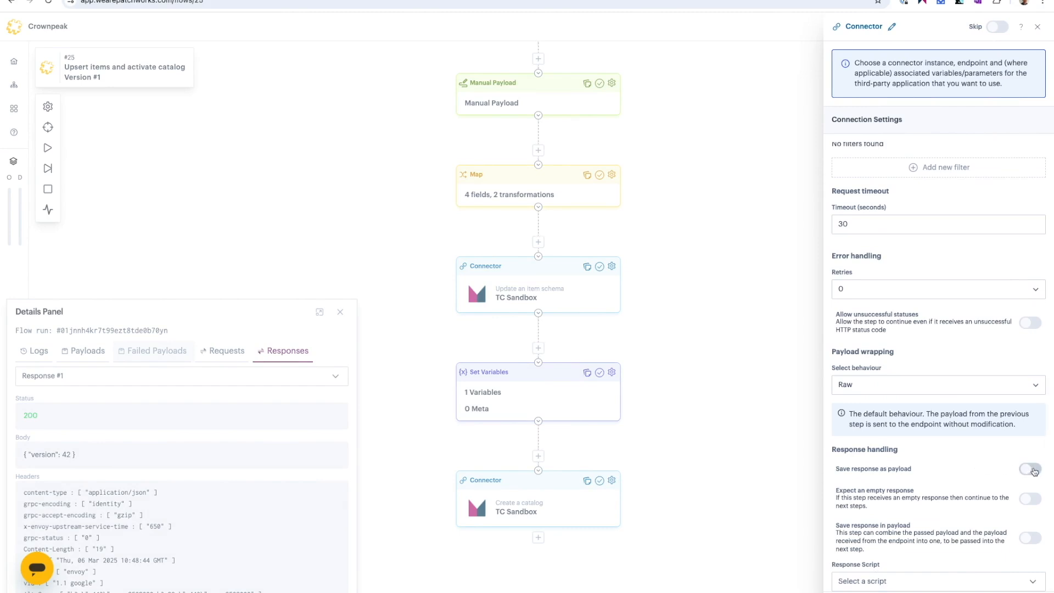
click(1034, 470)
click(1024, 592)
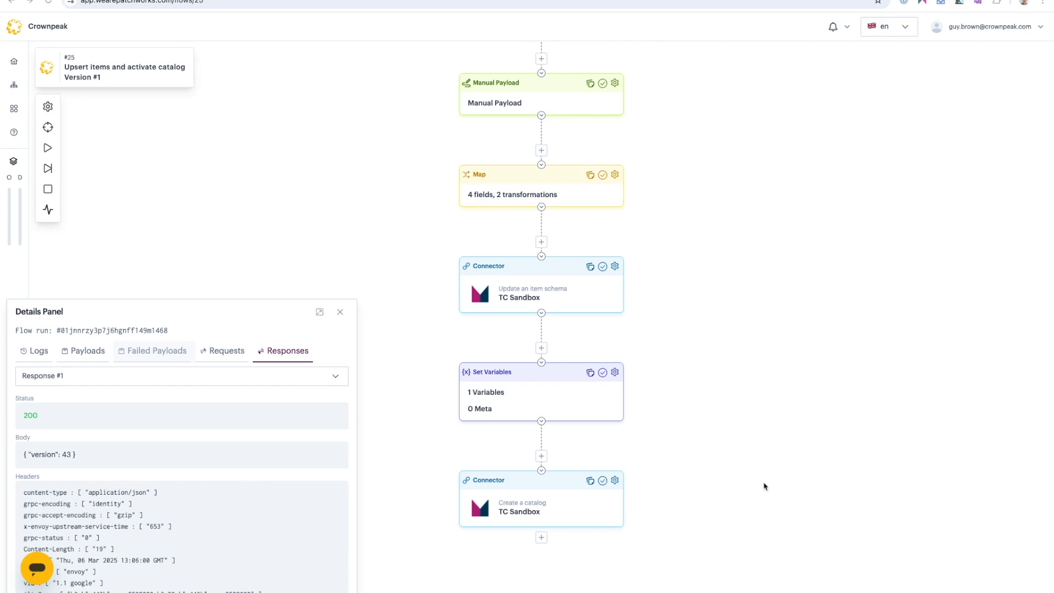
Add a Set Variables shape after the Create a catalog Connector, set catalog_version to [[payload.version]], and save it.
click(541, 539)
click(496, 271)
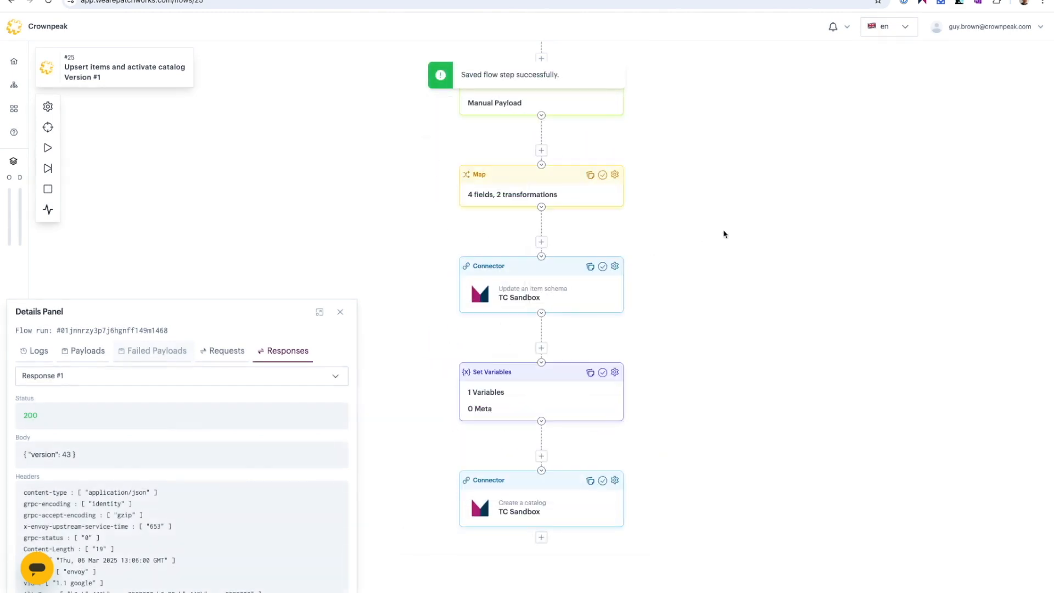
click(615, 586)
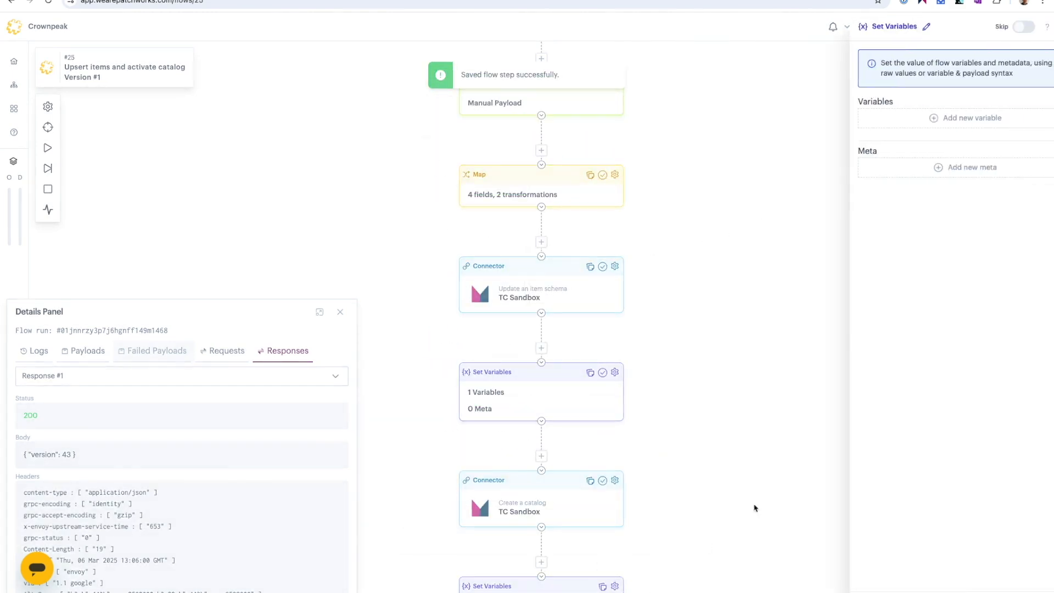
click(960, 118)
click(924, 143)
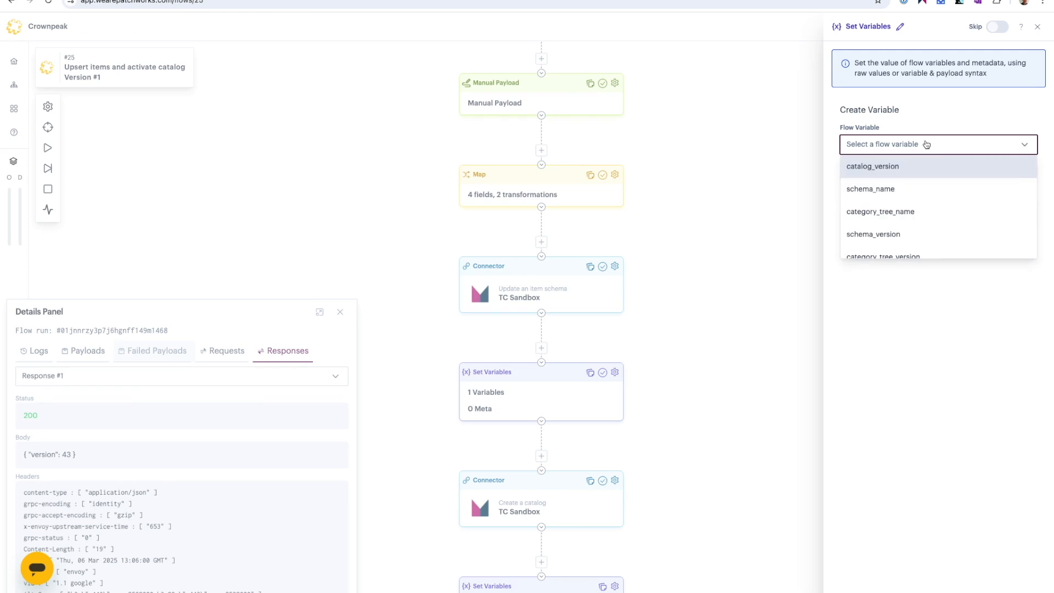
click(901, 164)
click(889, 184)
text([[payload)
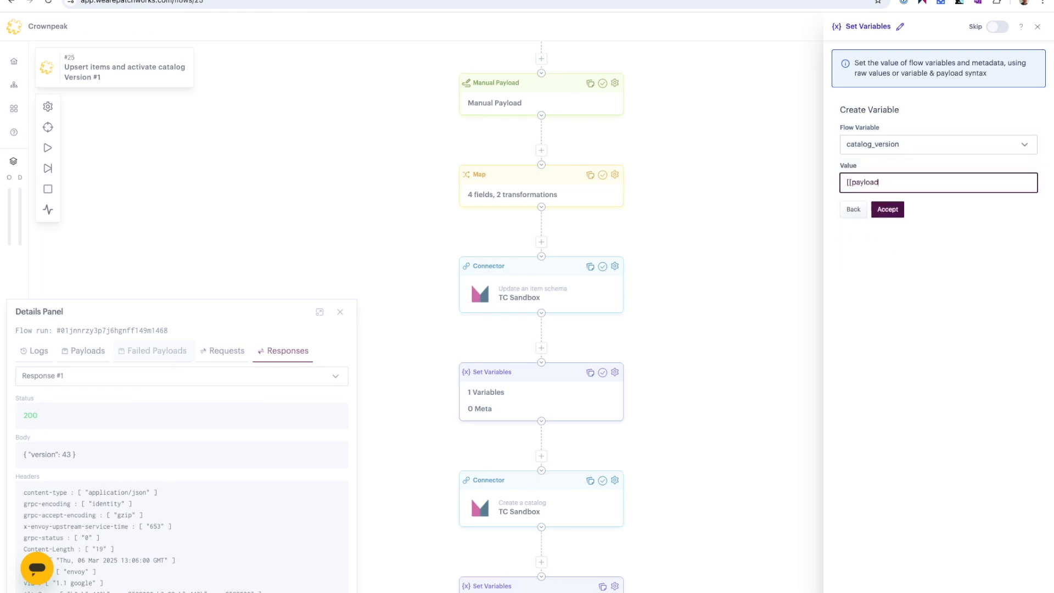
text(.version]])
click(886, 209)
click(927, 591)
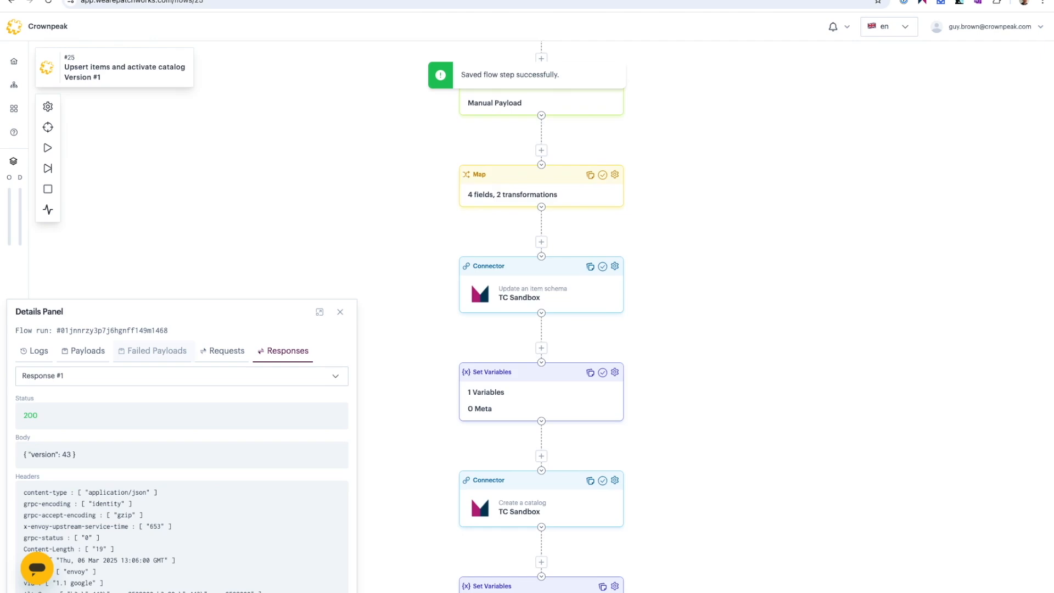
scroll(915, 494, down, 2)
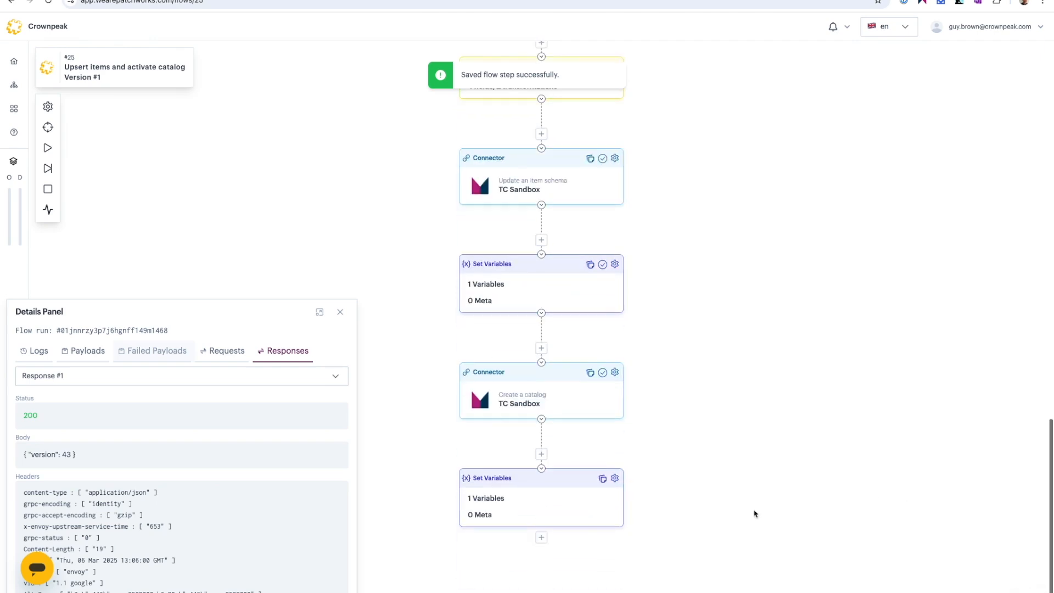
Add a Manual Payload shape at the end of the flow, paste the copied items JSON as its payload, and save it.
click(541, 538)
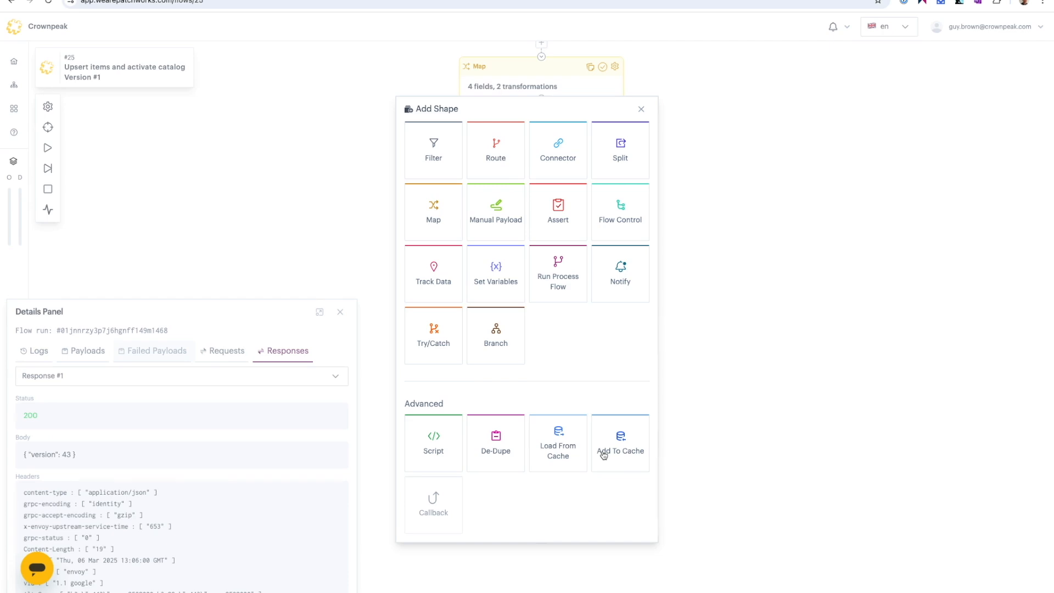
click(499, 208)
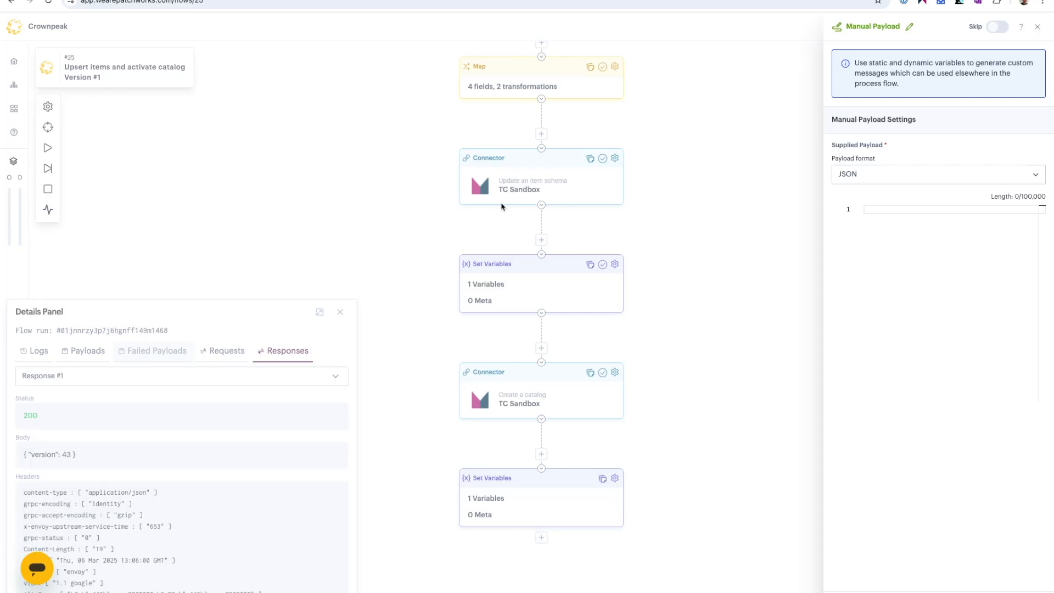
click(892, 214)
key(super+v)
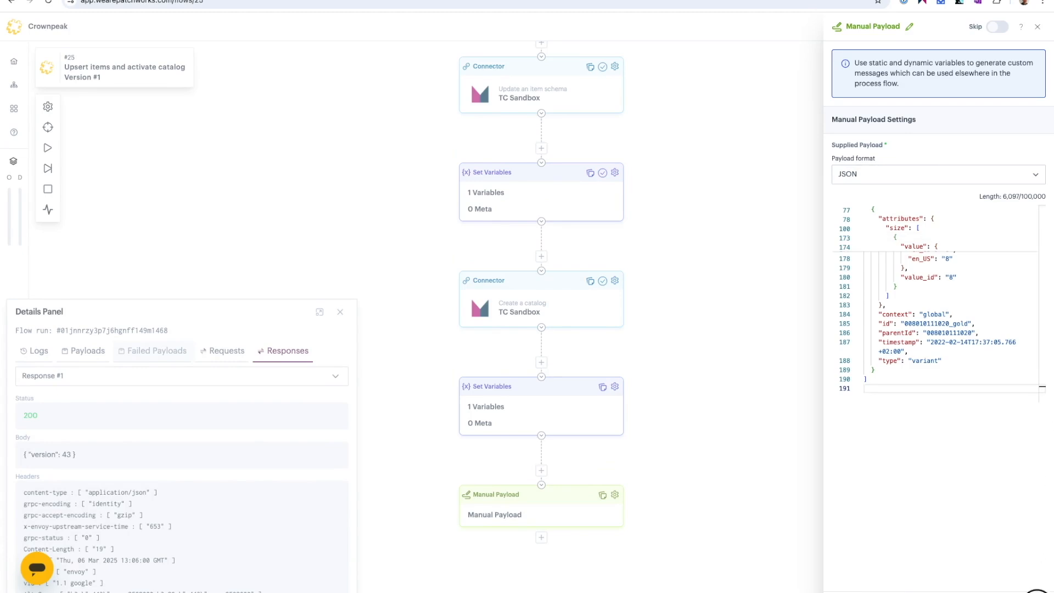
click(1037, 26)
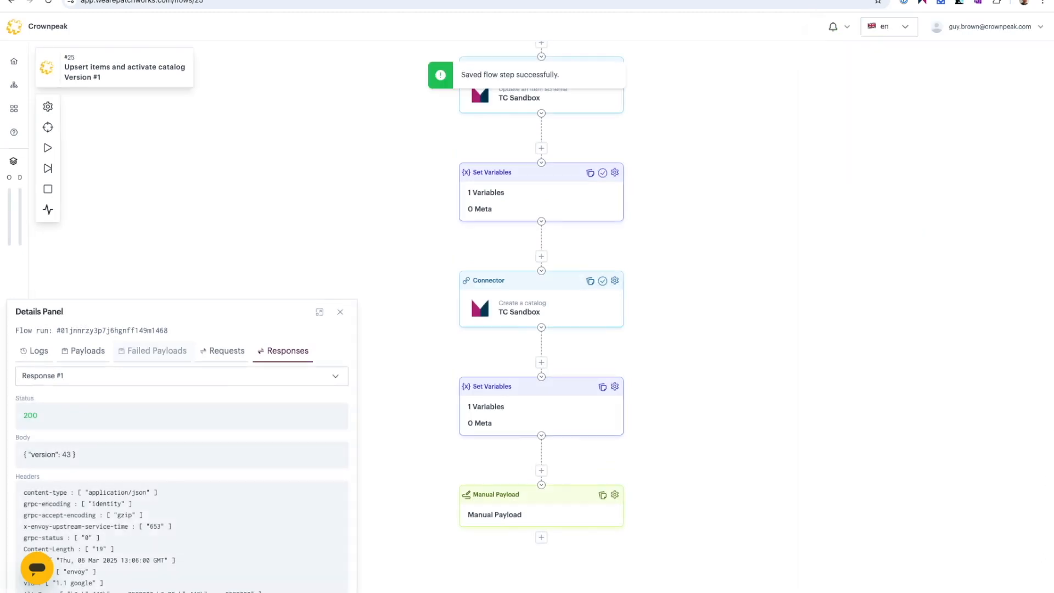
Add a Map shape after the items Manual Payload, using the mapping rules imported from map_products.json, and save it.
click(541, 538)
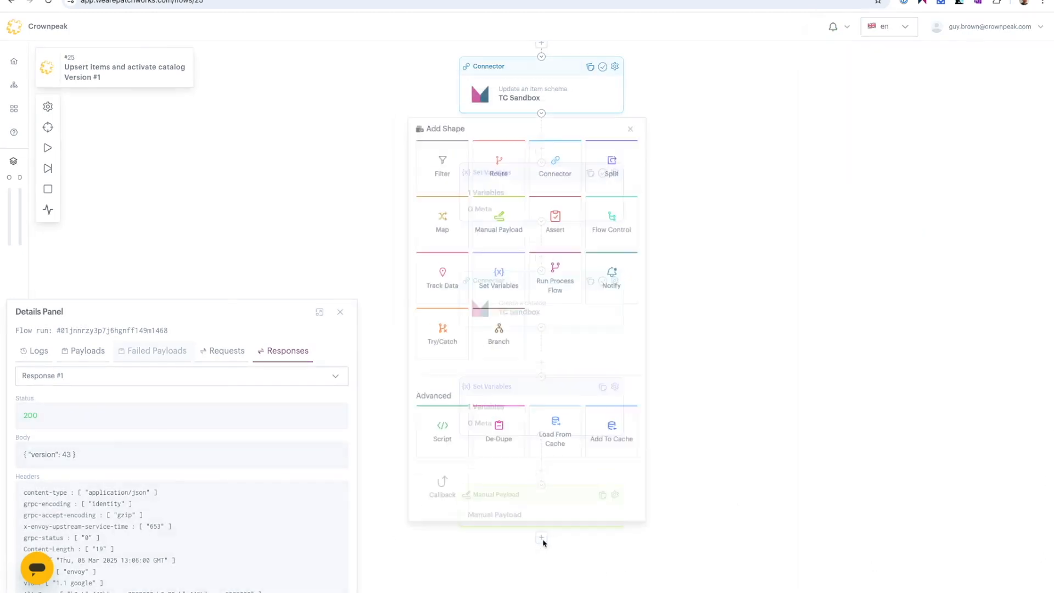
click(442, 214)
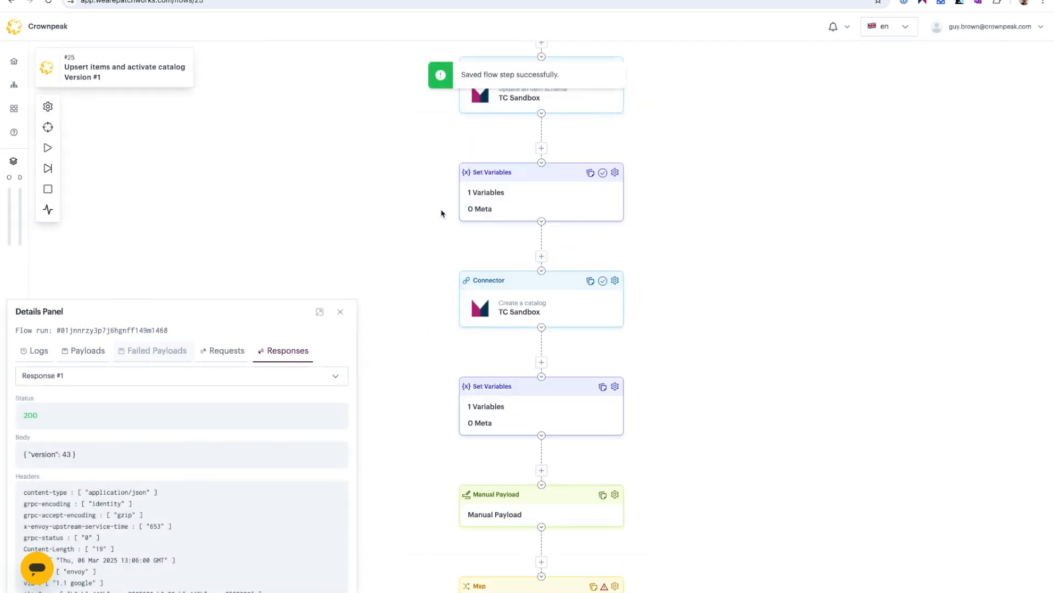
scroll(620, 472, down, 2)
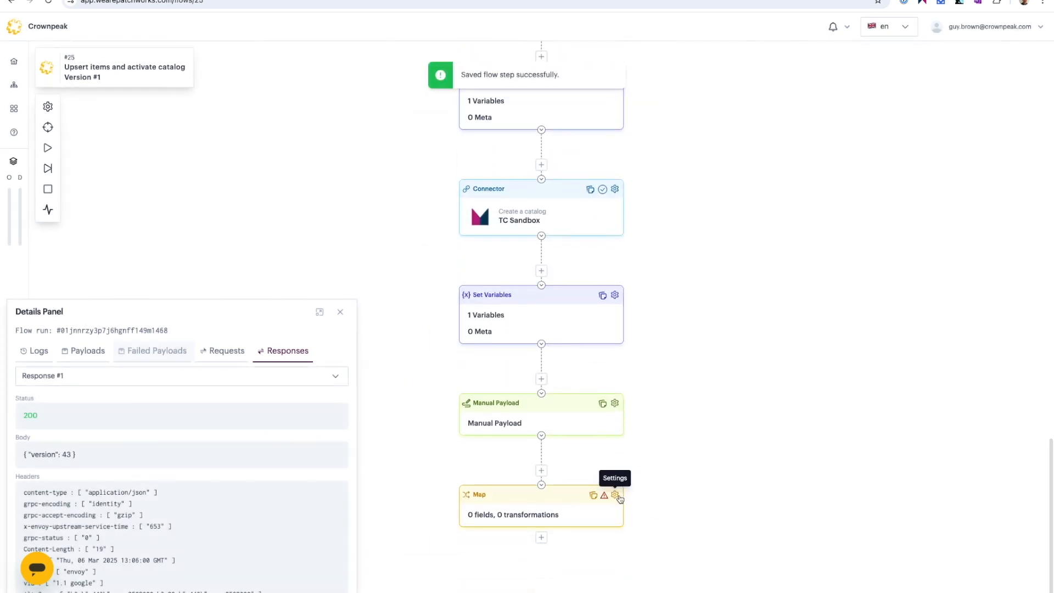
click(616, 495)
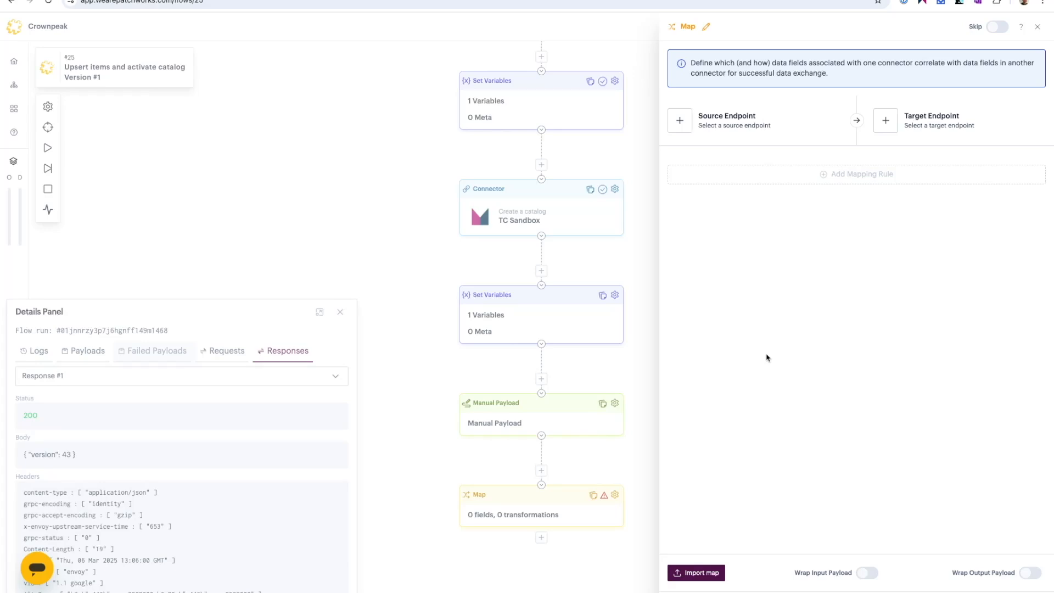
click(701, 577)
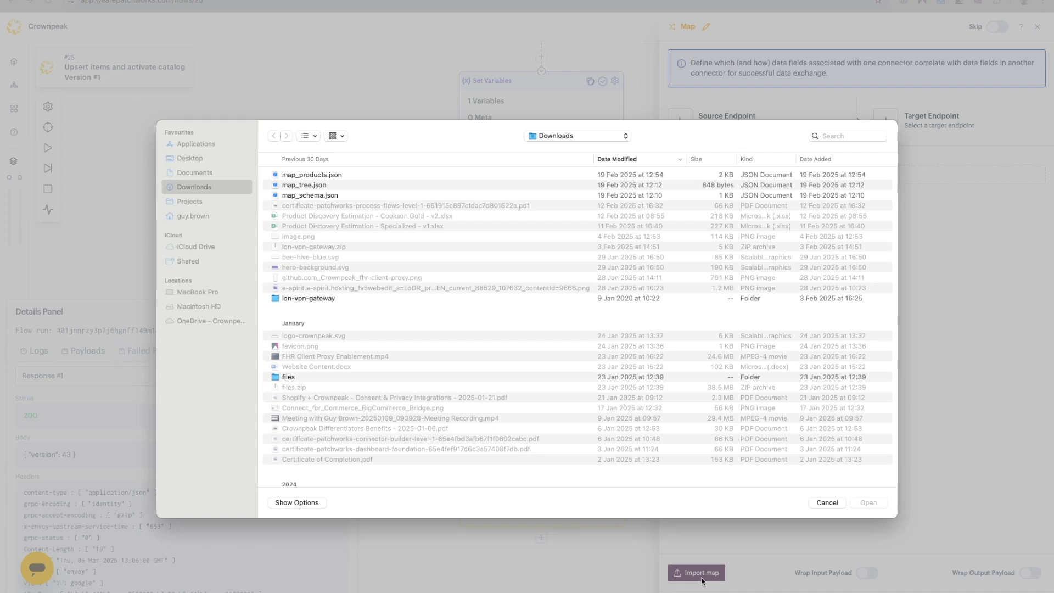
click(306, 175)
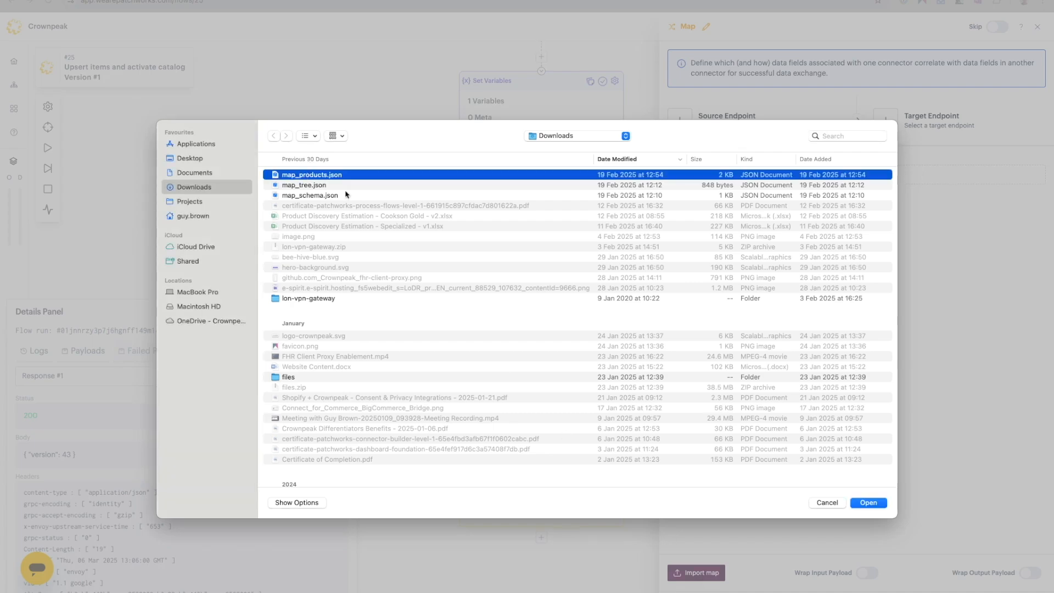
click(866, 504)
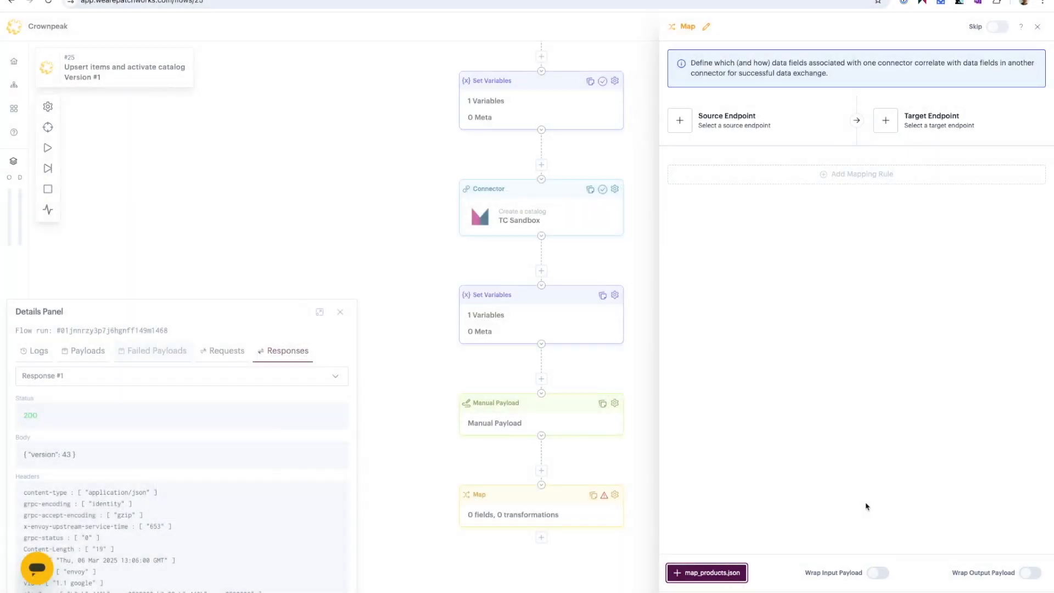
click(615, 496)
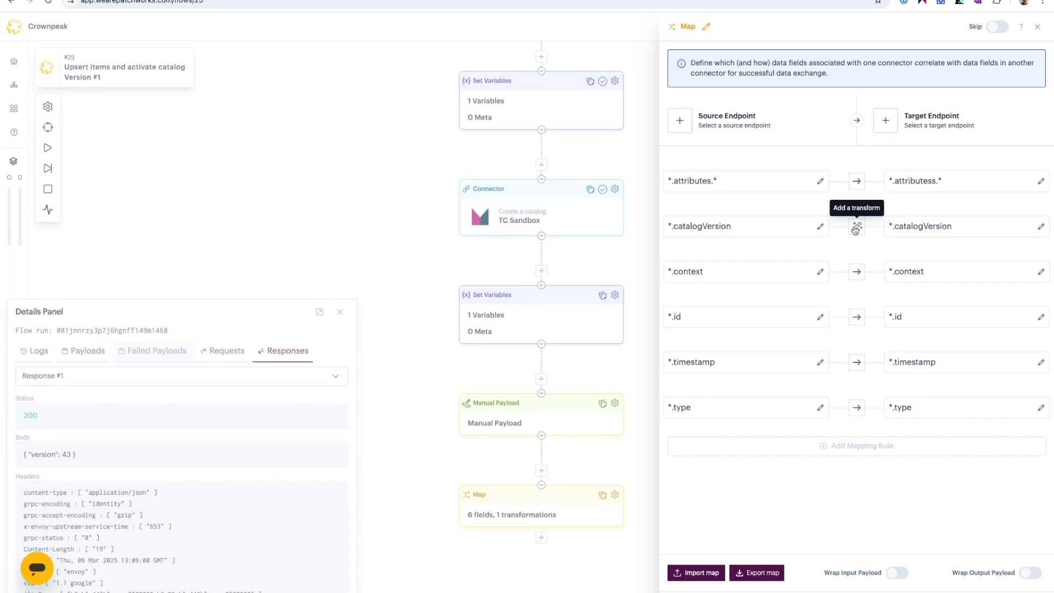
click(1022, 591)
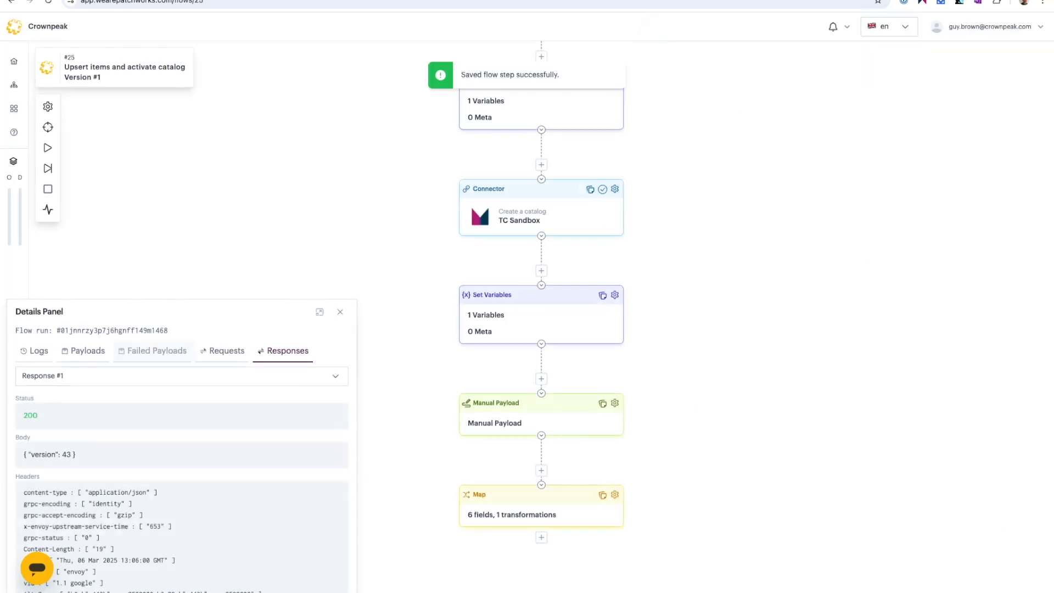
Add a Connector shape after the products Map, using the TC Sandbox instance and the Upsert items endpoint.
click(541, 540)
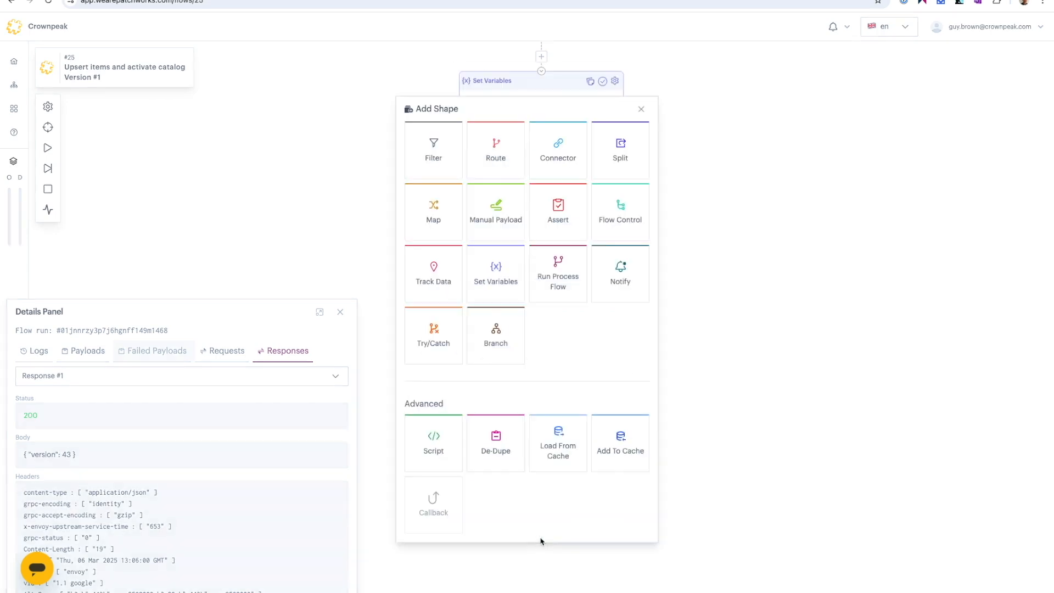
click(561, 159)
click(933, 197)
text(u)
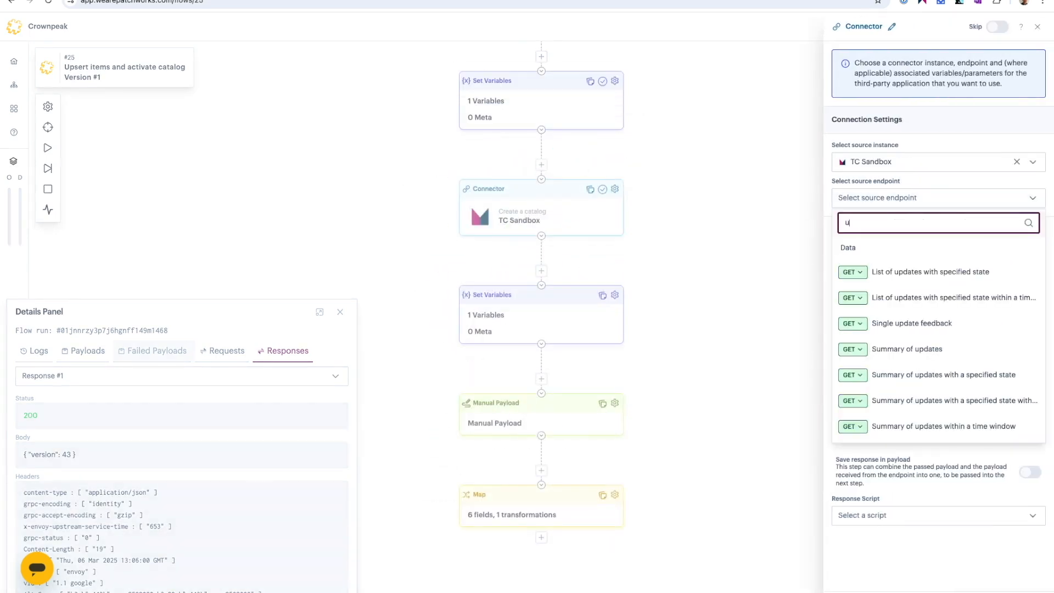
text(psert)
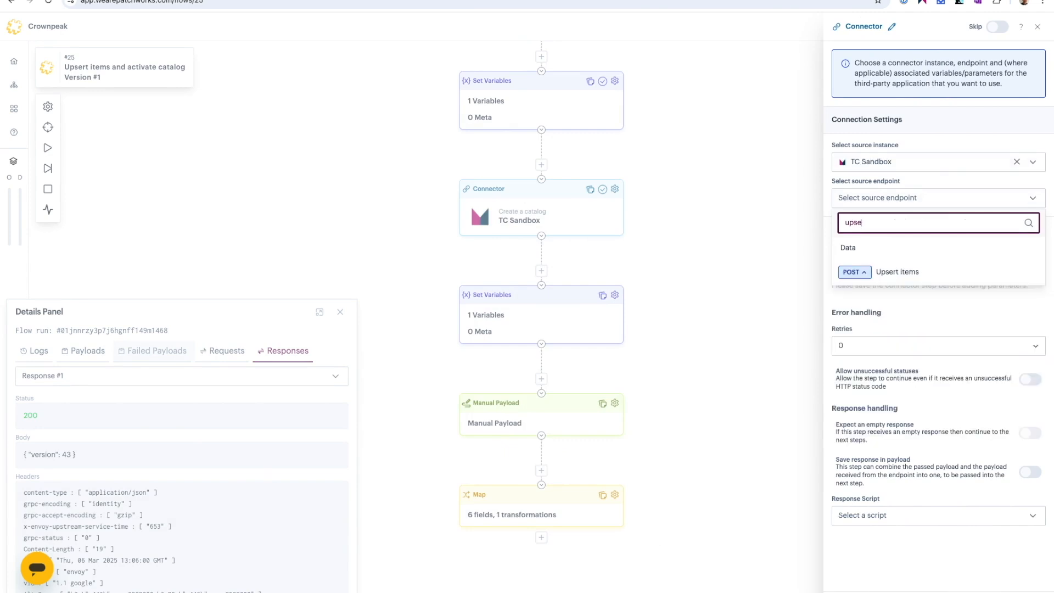
click(878, 272)
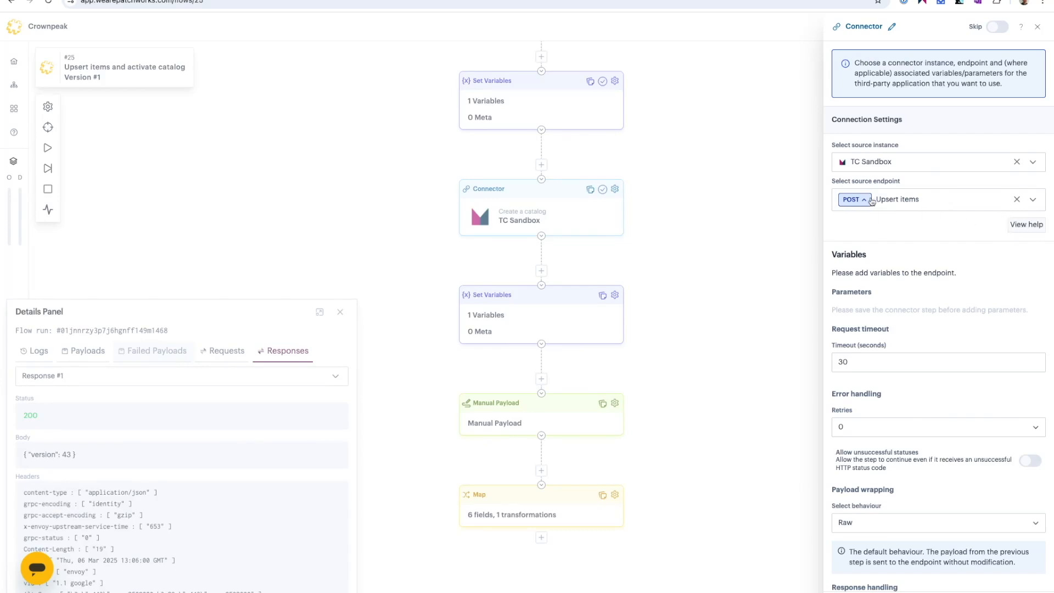
Review the help page for the Upsert items endpoint, including its parameters and example body, and save the Connector shape.
click(1028, 226)
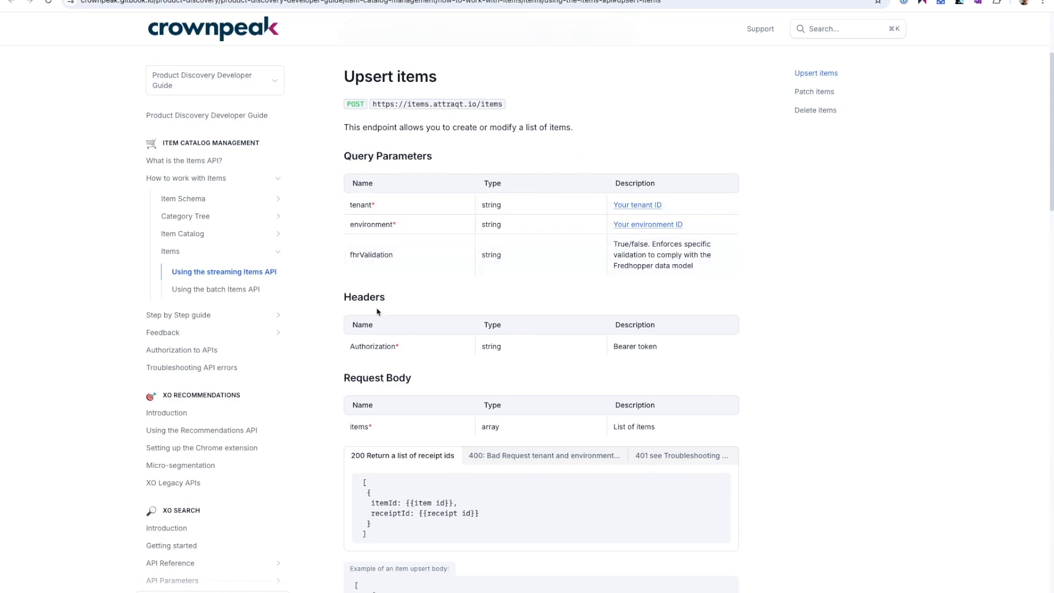
scroll(409, 302, down, 2)
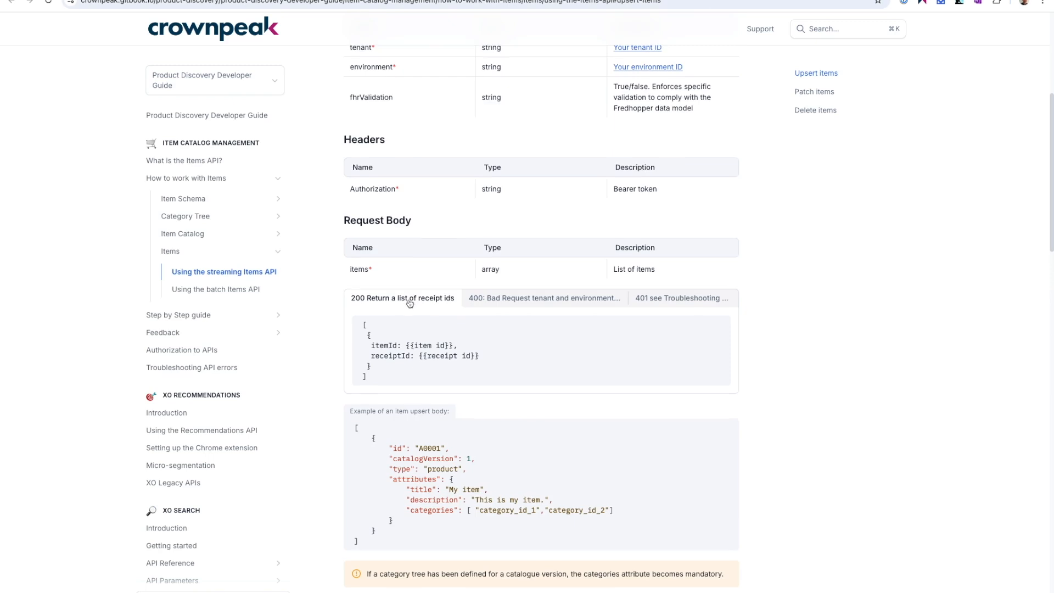
scroll(334, 219, up, 1)
scroll(417, 203, up, 2)
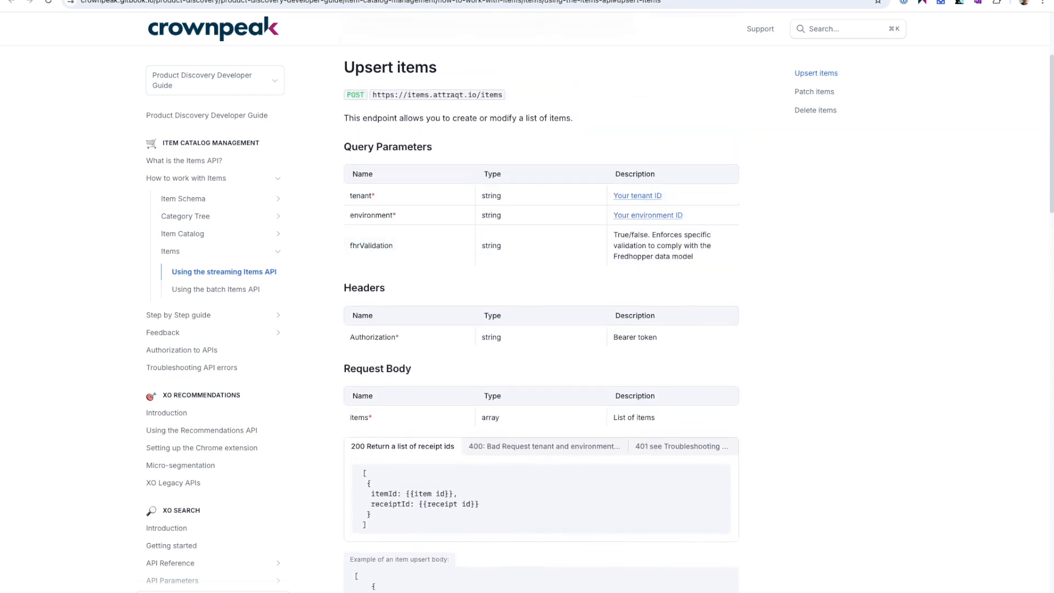
click(110, 0)
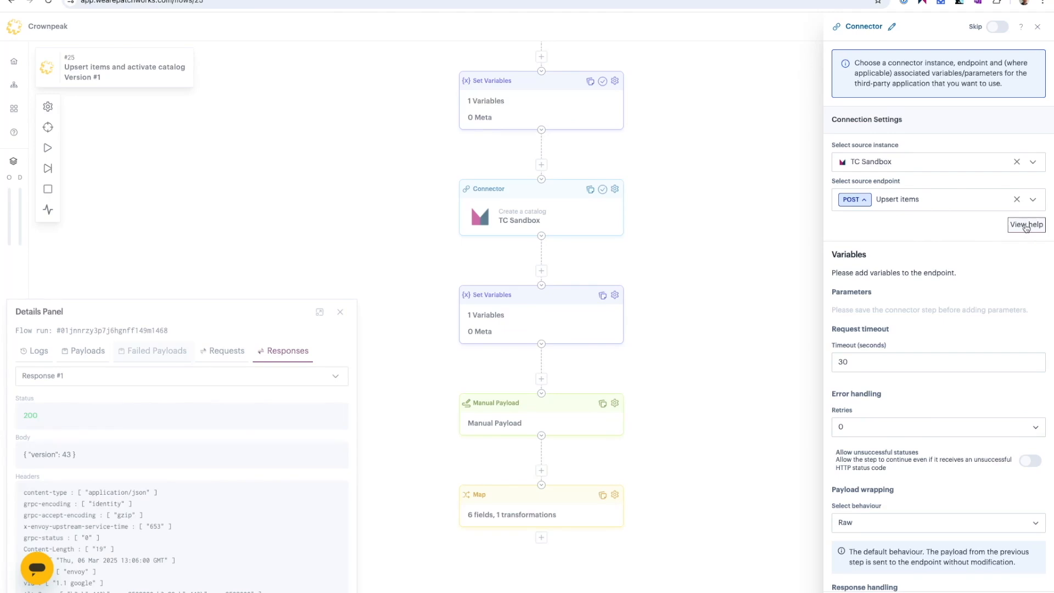
click(1025, 591)
Add a TC Sandbox Connector using the Activate a catalog version endpoint, set Catalog Version to {{flow.variables.catalog_version}}, and save it.
scroll(693, 499, down, 2)
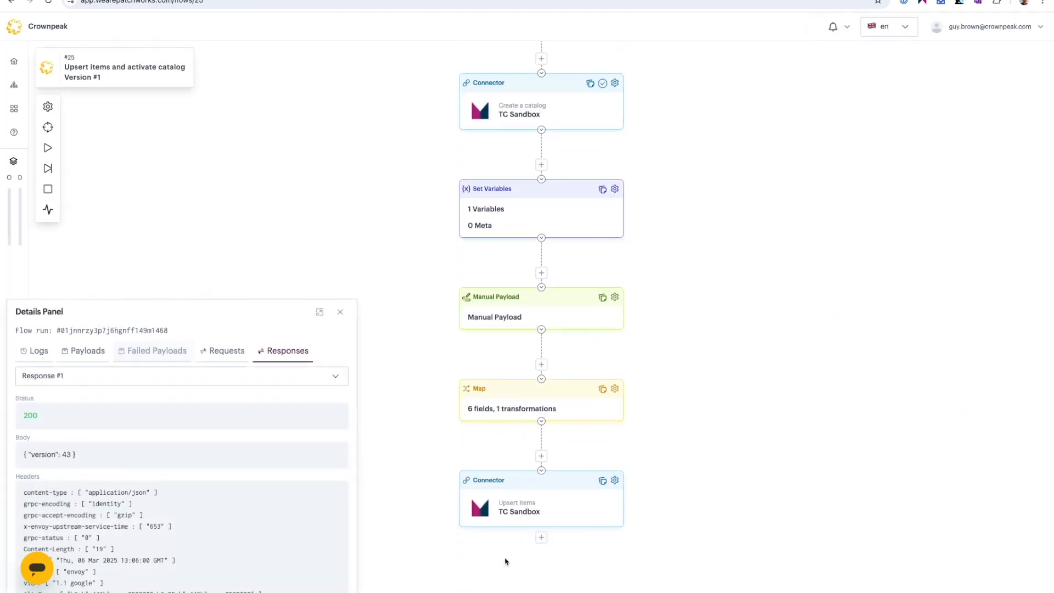
click(541, 537)
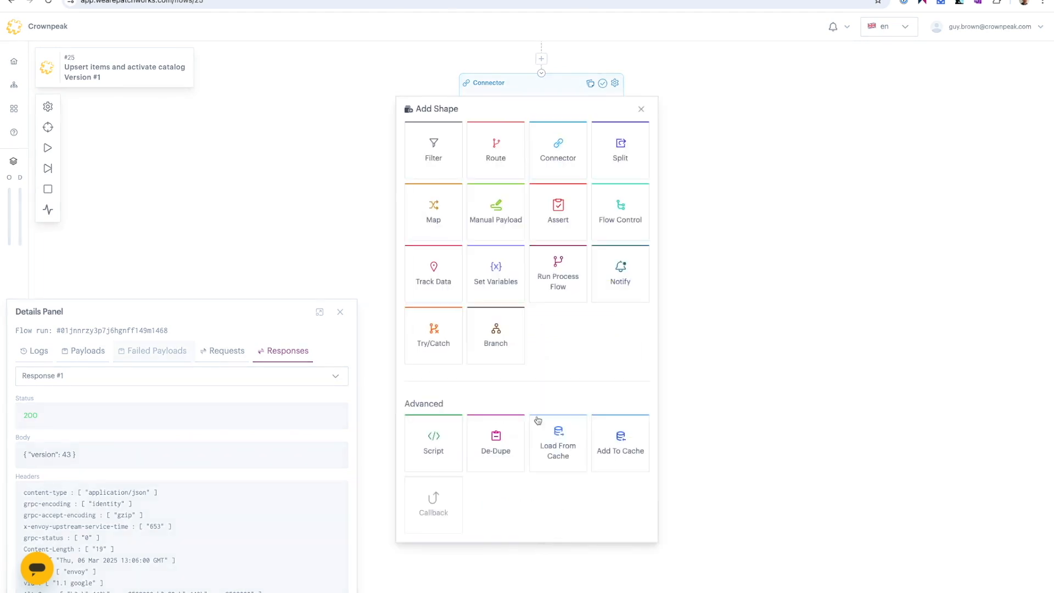
click(558, 152)
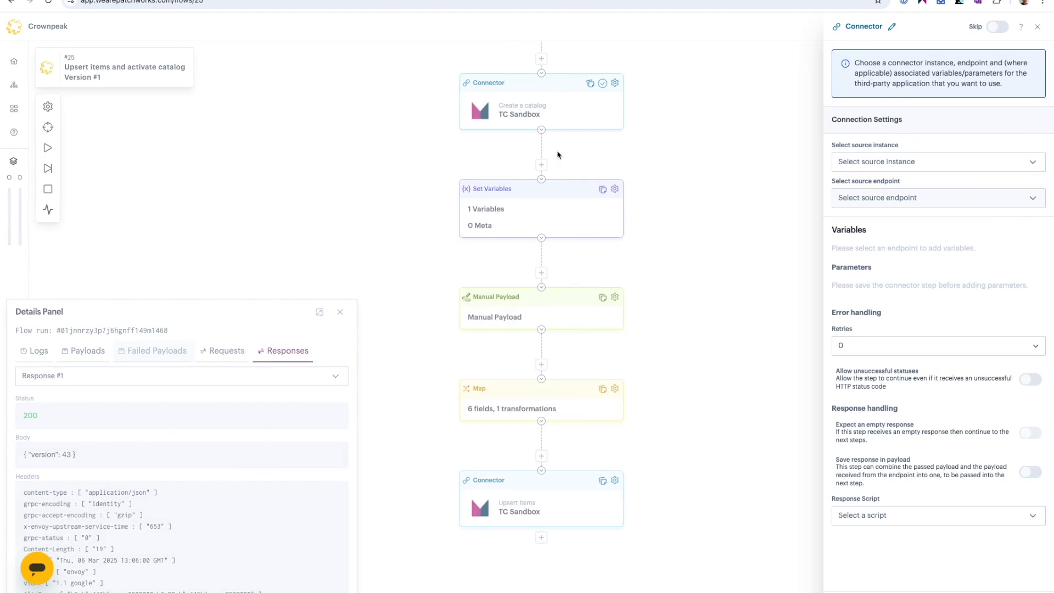
click(878, 162)
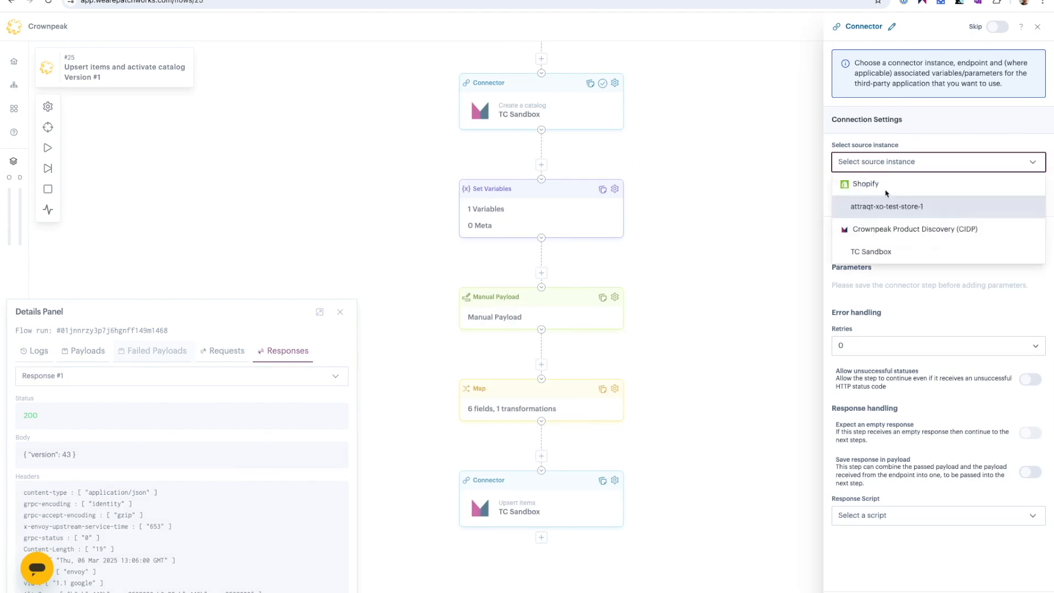
click(874, 248)
click(877, 204)
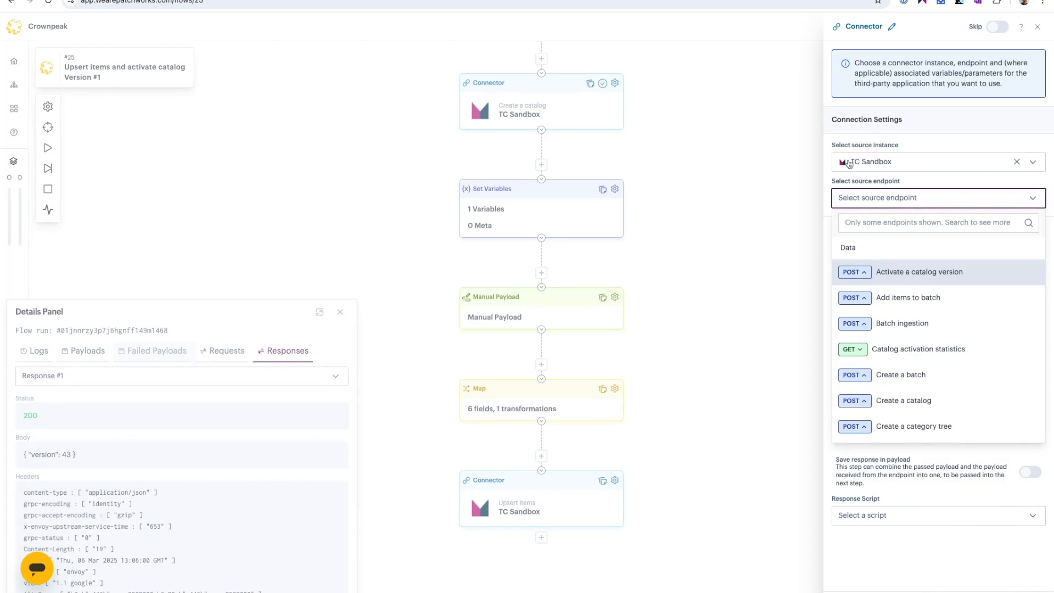
click(894, 225)
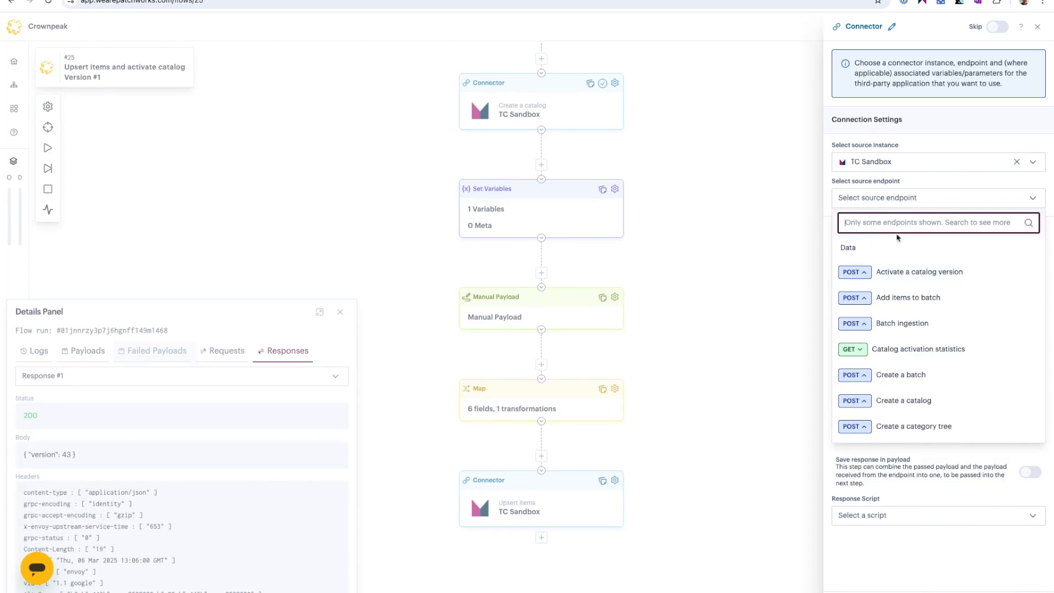
click(911, 273)
click(902, 287)
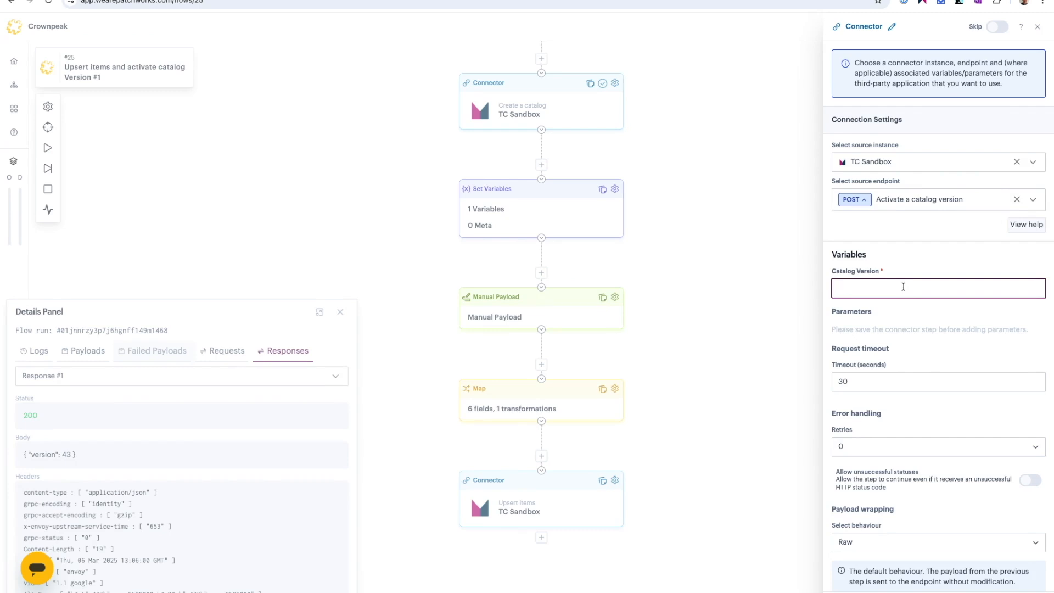
text({{flow.variables.catalog_version}})
click(850, 592)
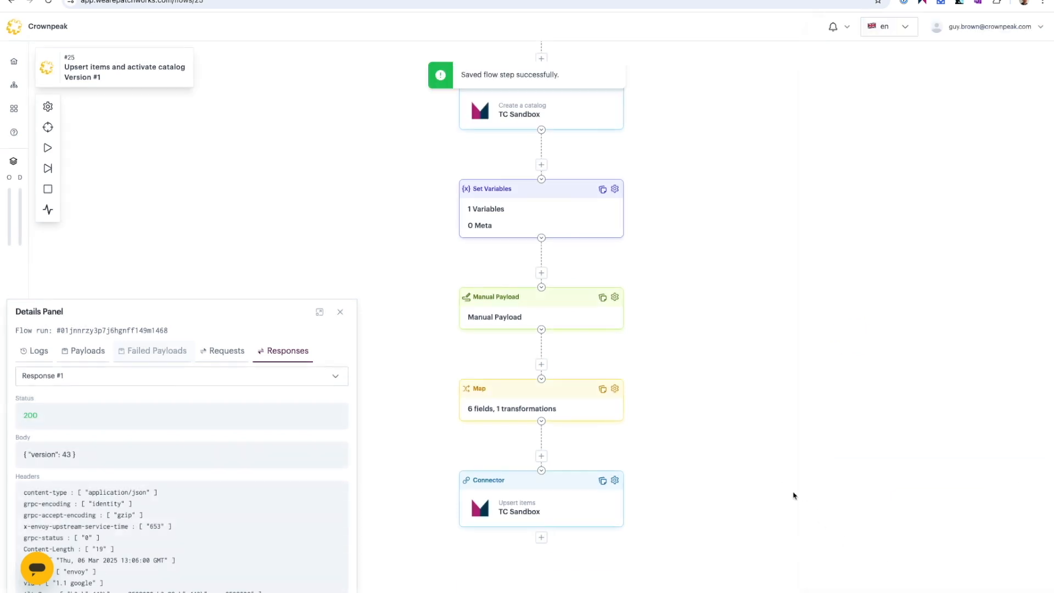
Add a TC Sandbox Connector after the Activate a catalog version Connector, using the Get active catalog version endpoint, and save it.
scroll(777, 479, down, 2)
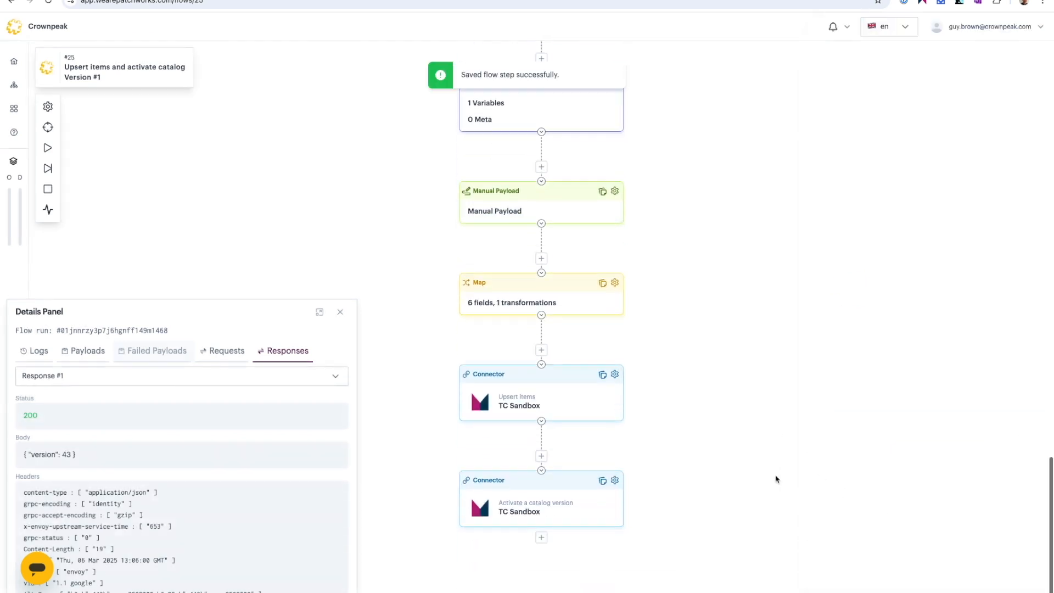
click(541, 537)
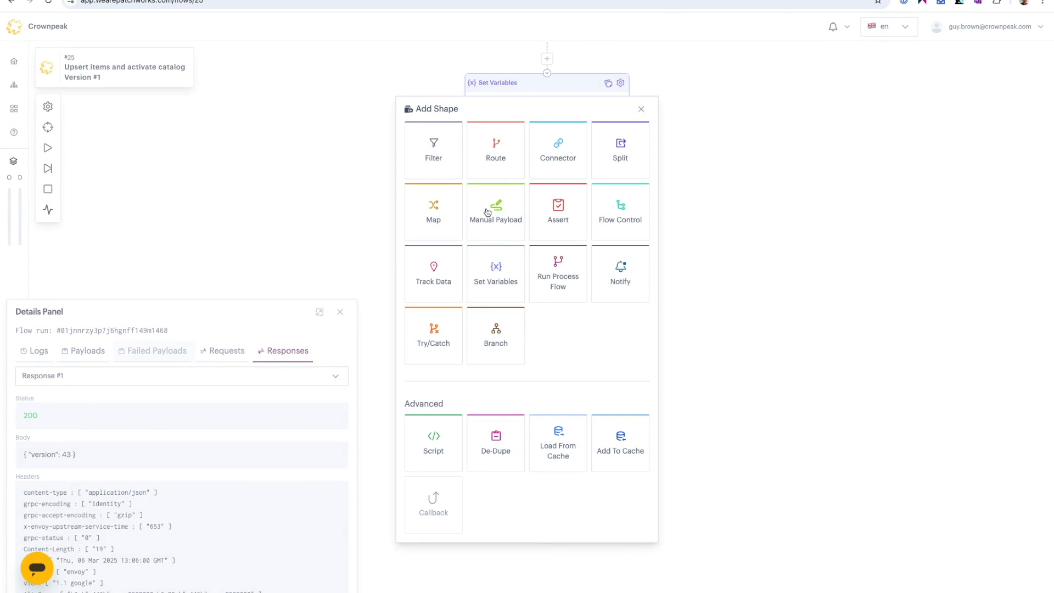
click(555, 155)
click(875, 165)
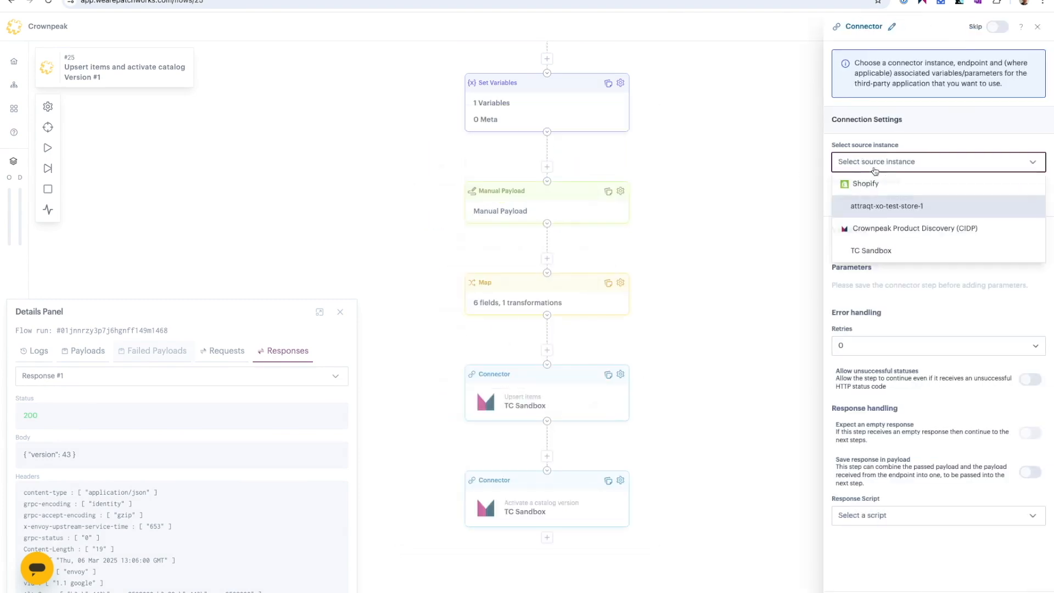
click(875, 249)
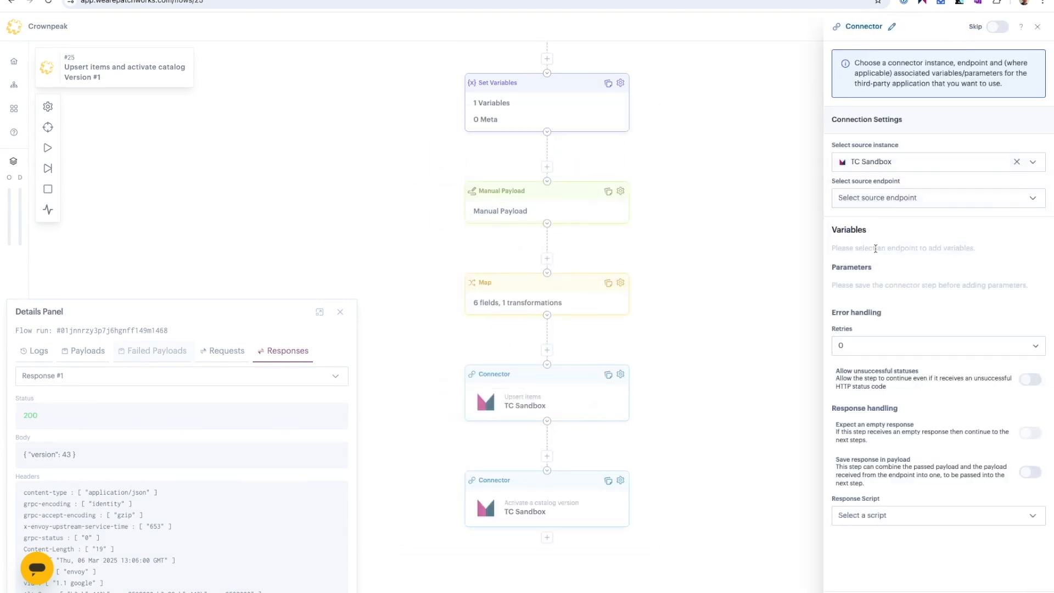
click(874, 203)
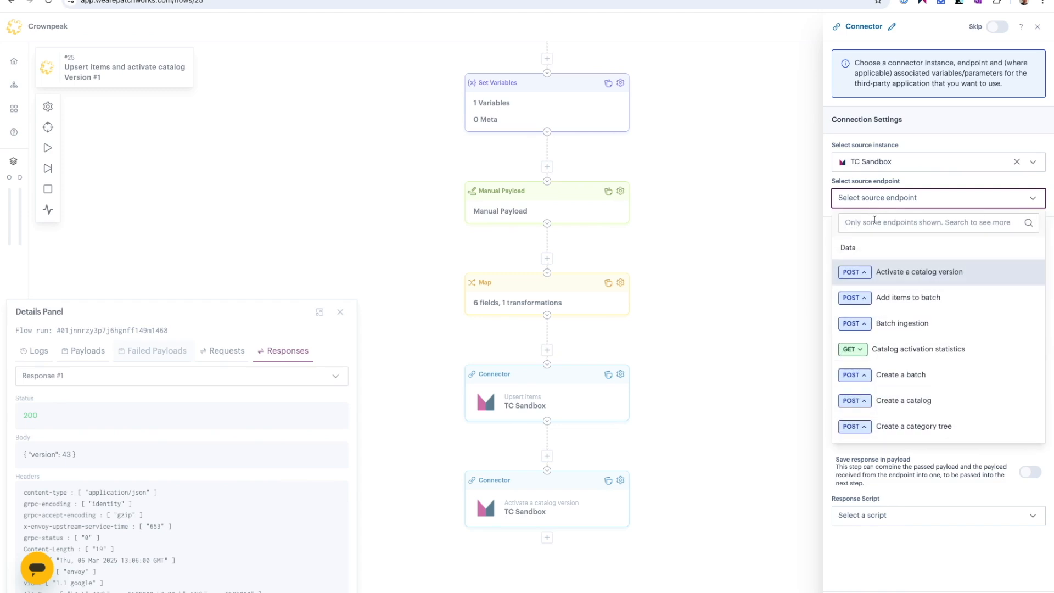
click(869, 222)
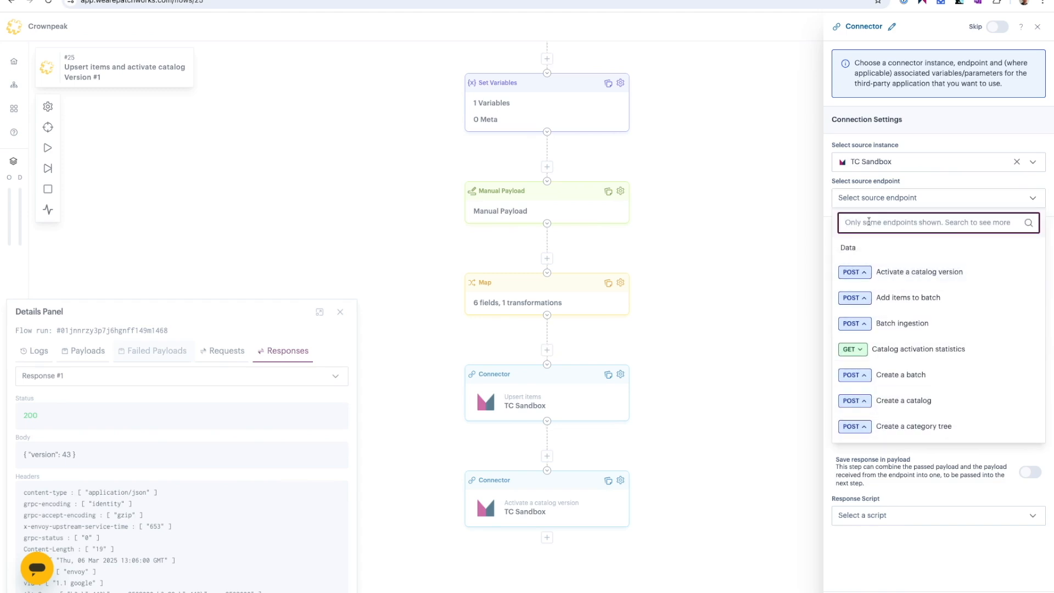
text(get)
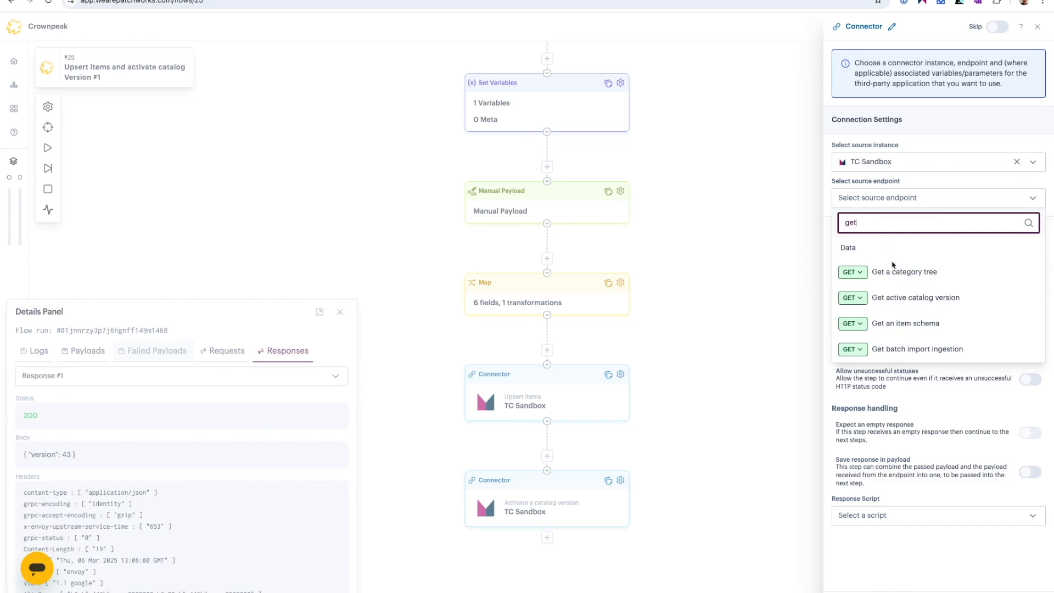
click(908, 299)
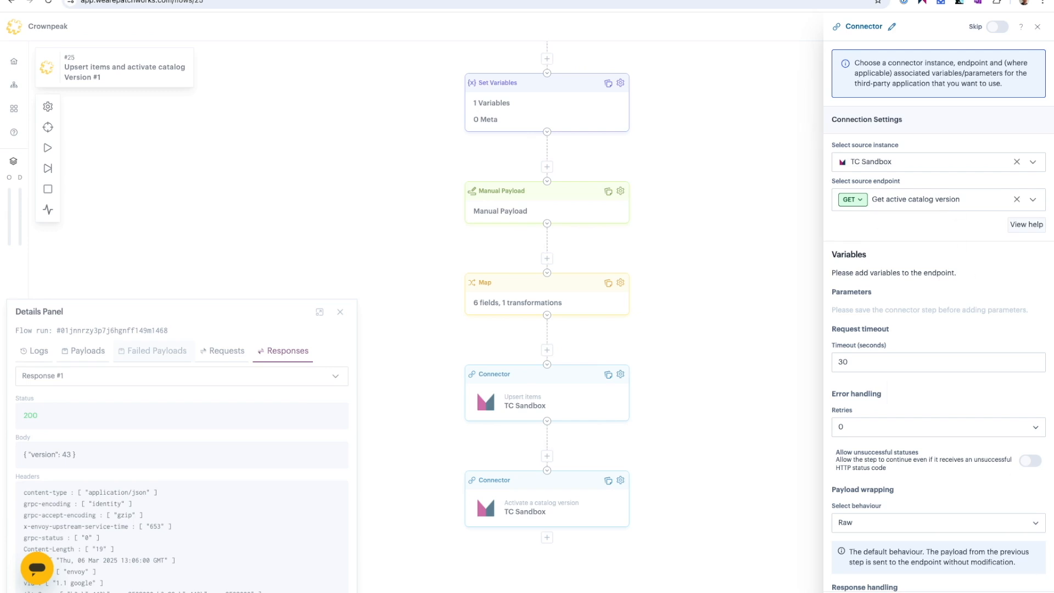
click(852, 591)
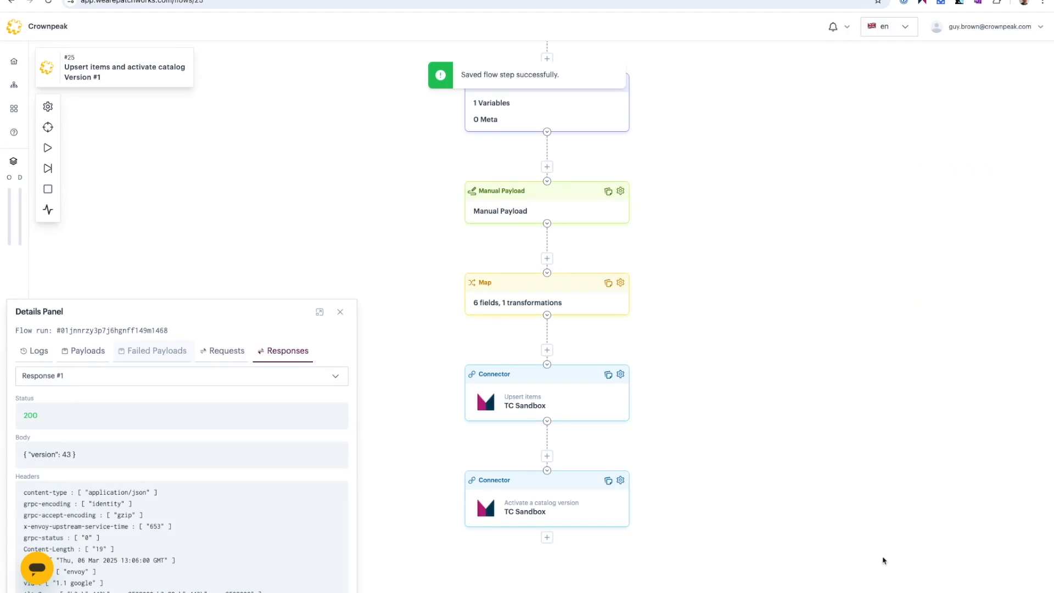
Run the complete Upsert items and activate catalog flow, check its run logs, and close the run details.
scroll(756, 462, down, 2)
scroll(757, 463, up, 9)
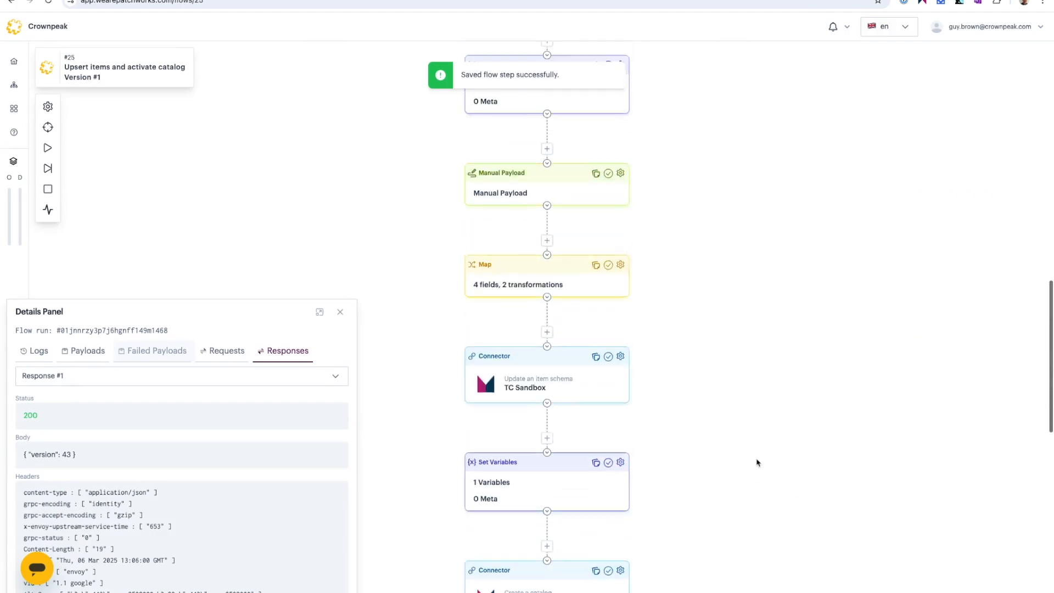
scroll(758, 464, up, 2)
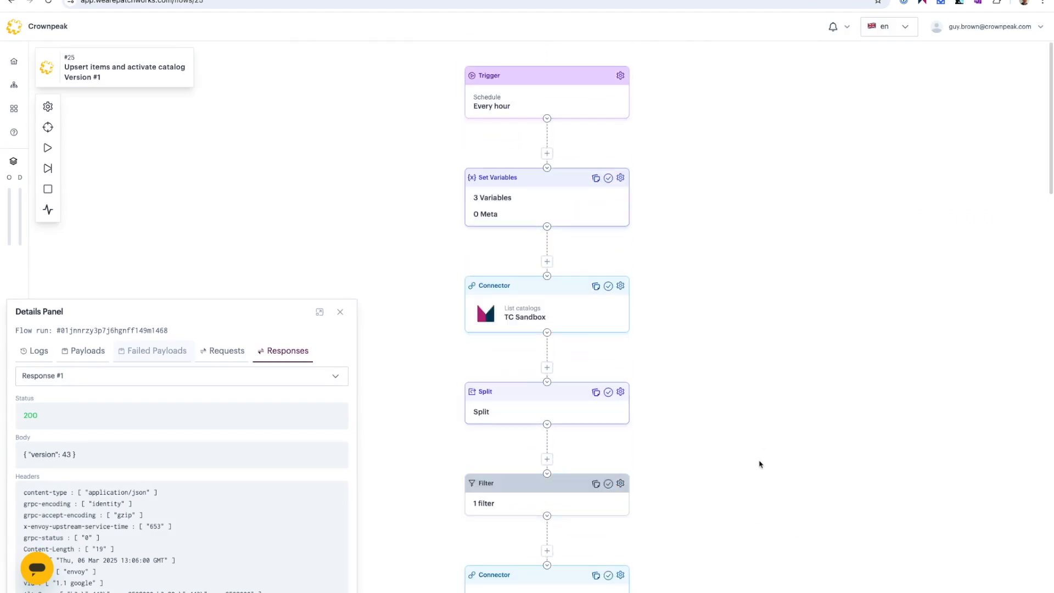
scroll(758, 464, down, 10)
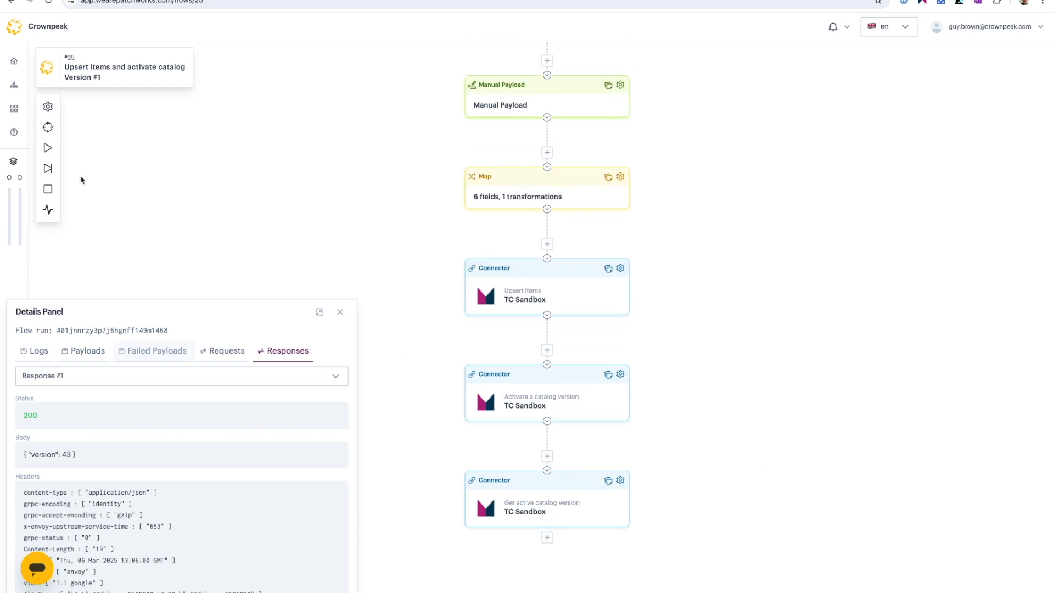
click(47, 148)
drag(214, 411, 279, 181)
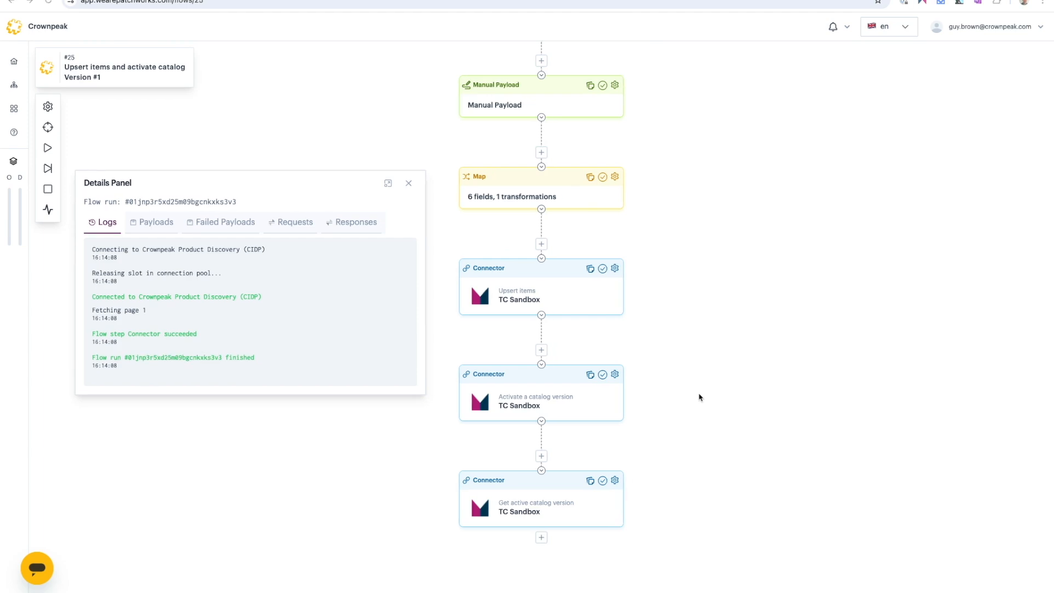
click(408, 183)
Review the Trigger shape's schedule, webhook, callback and event listener settings, and close them without changes.
scroll(409, 186, up, 15)
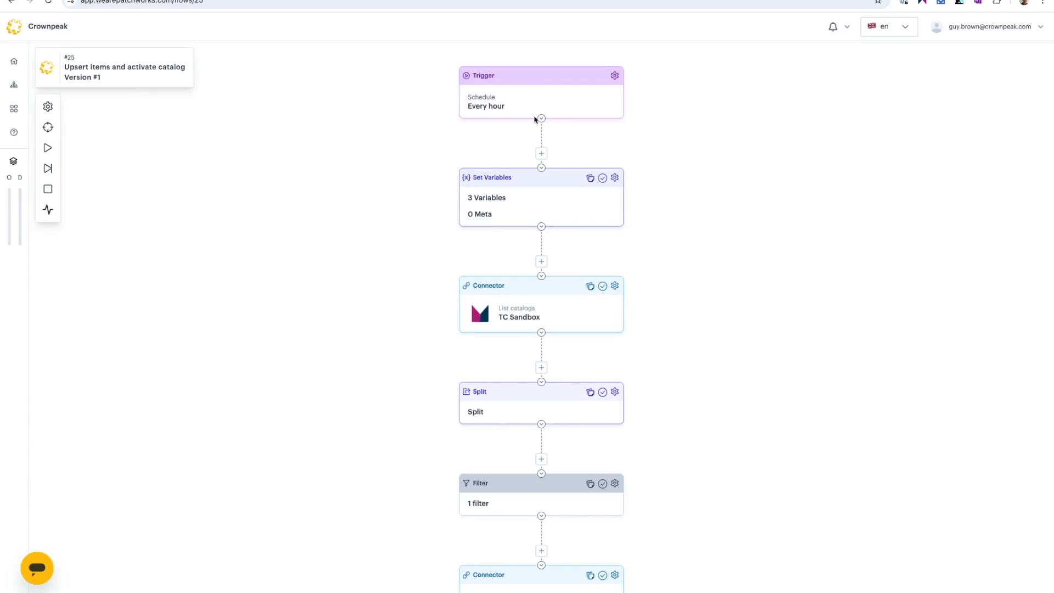
click(615, 76)
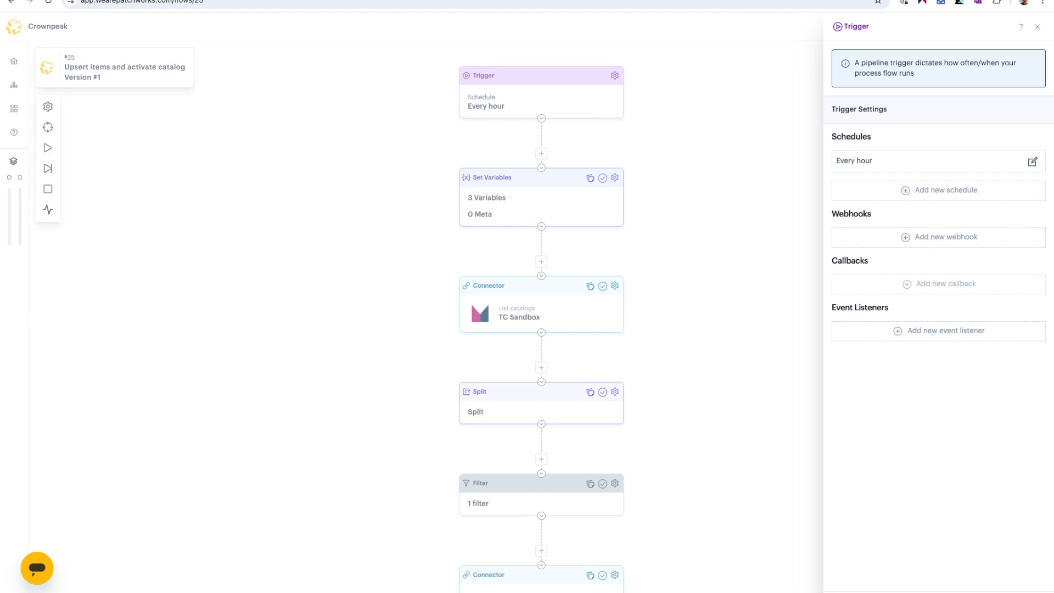
click(631, 452)
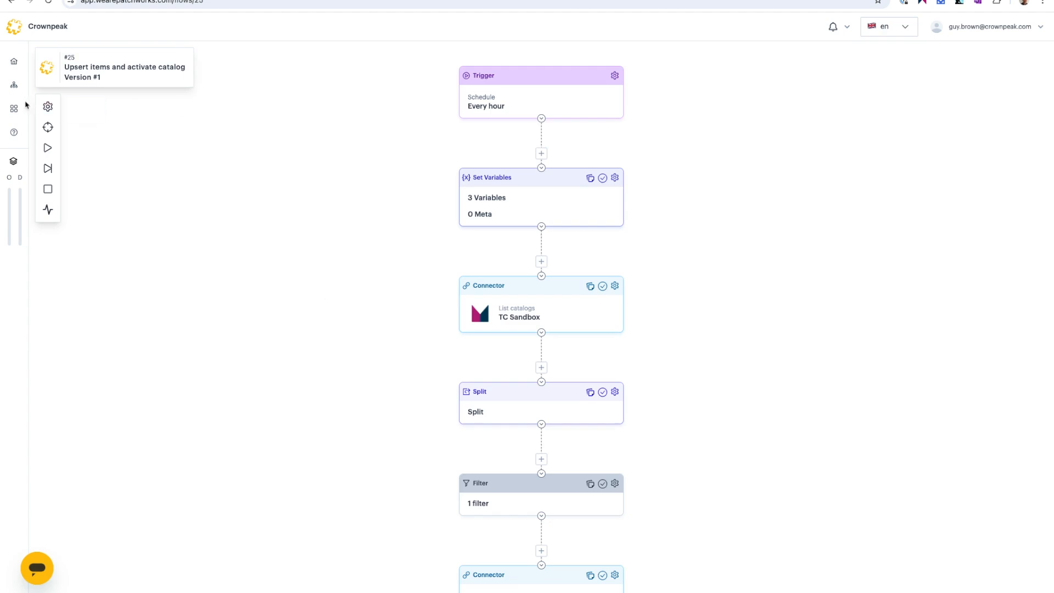
Open the Create a batch flow from the process flows list and examine its sequence of shapes through to the last Connector.
mouse_move(56, 97)
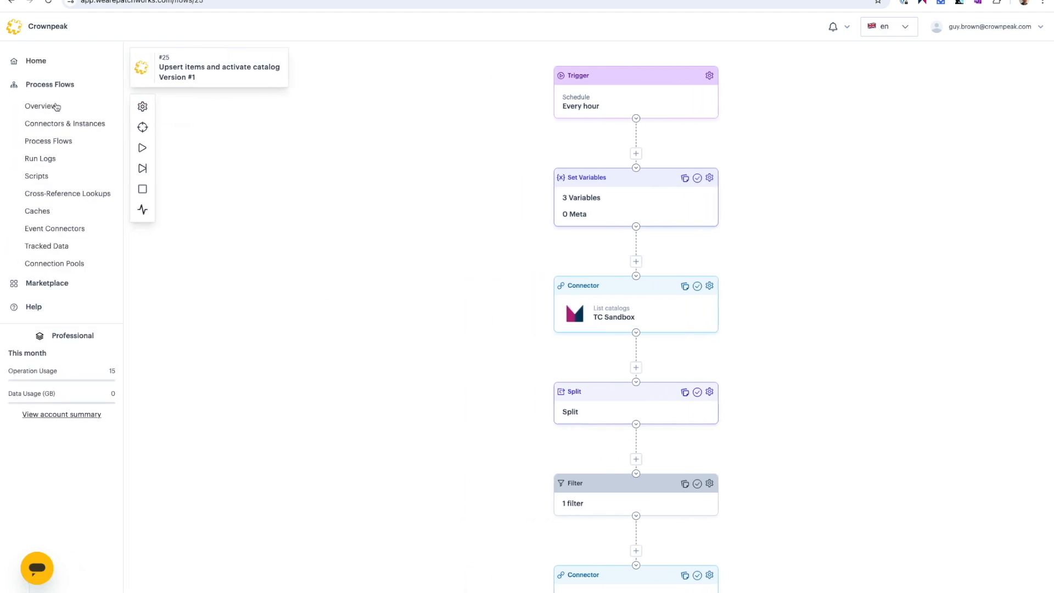
click(46, 142)
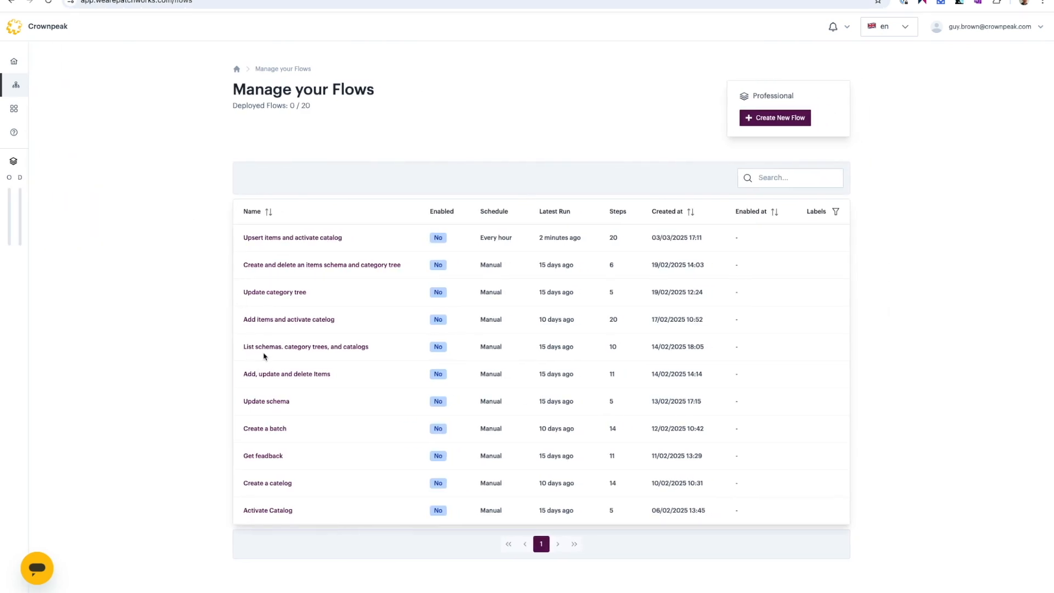
click(271, 431)
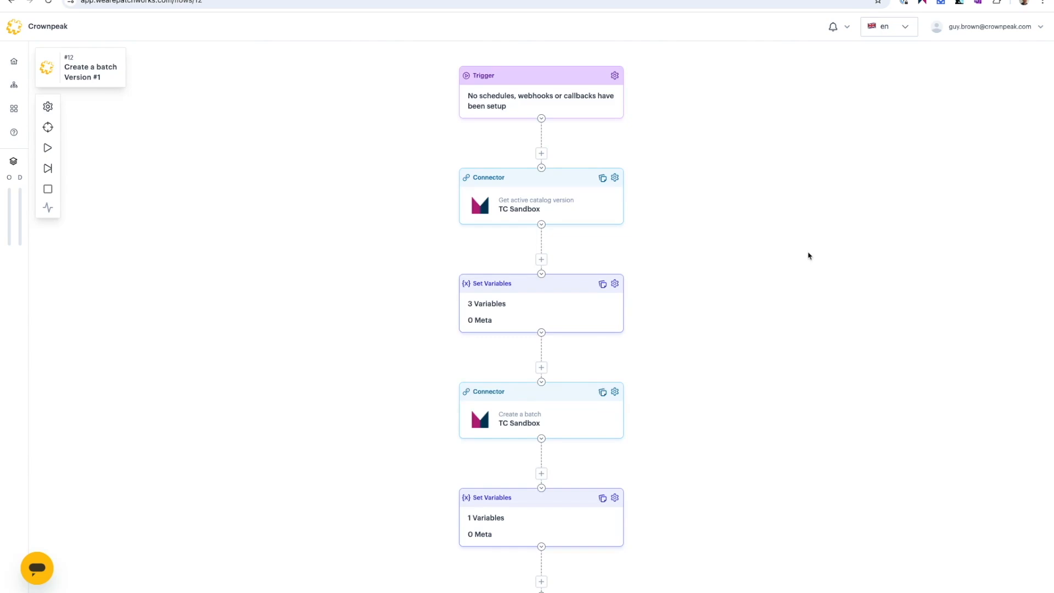
scroll(808, 256, down, 1)
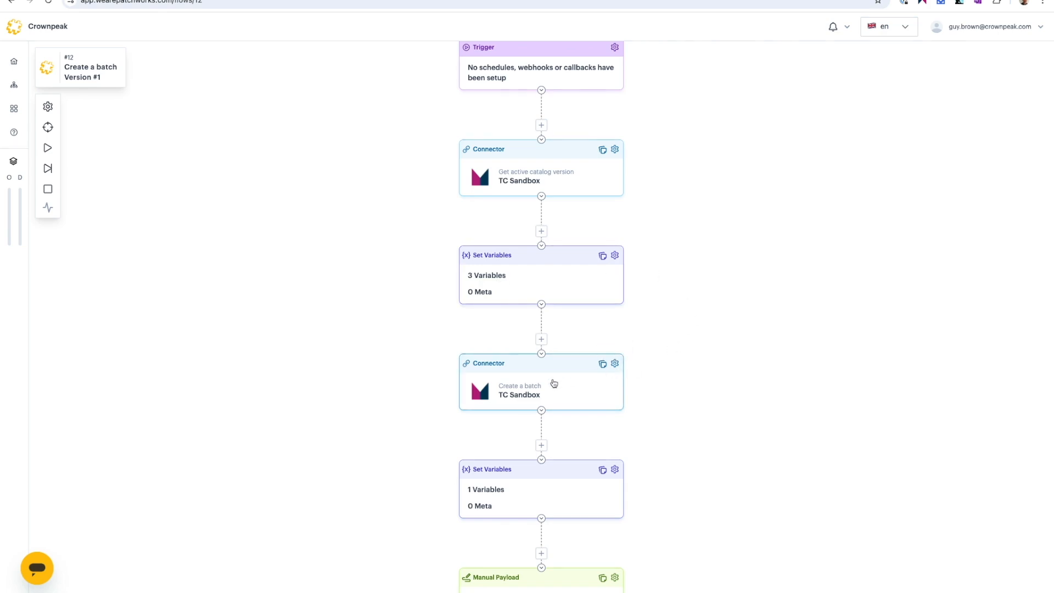
scroll(551, 383, down, 10)
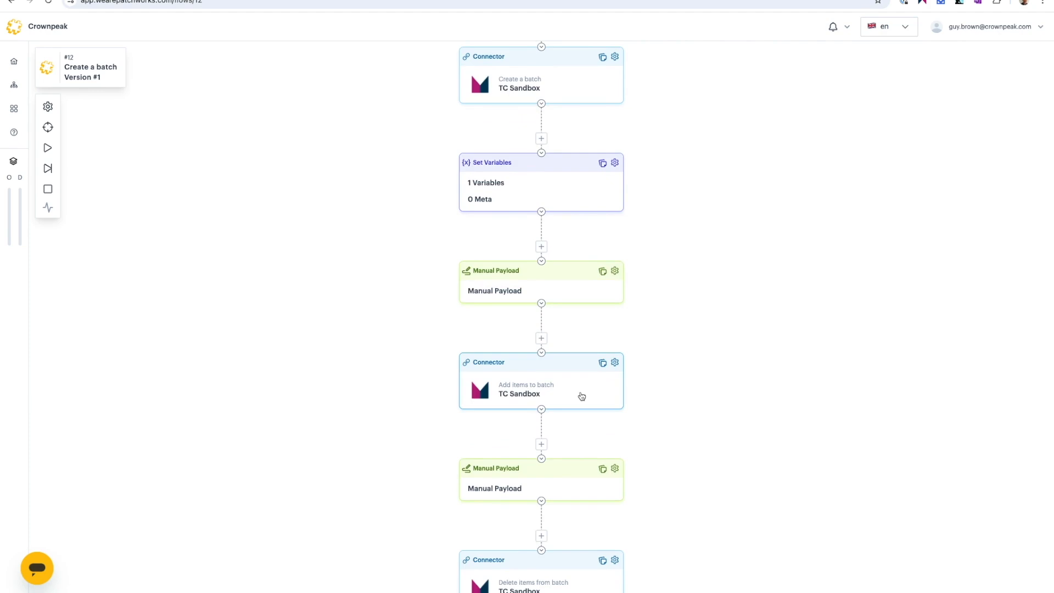
scroll(582, 396, down, 7)
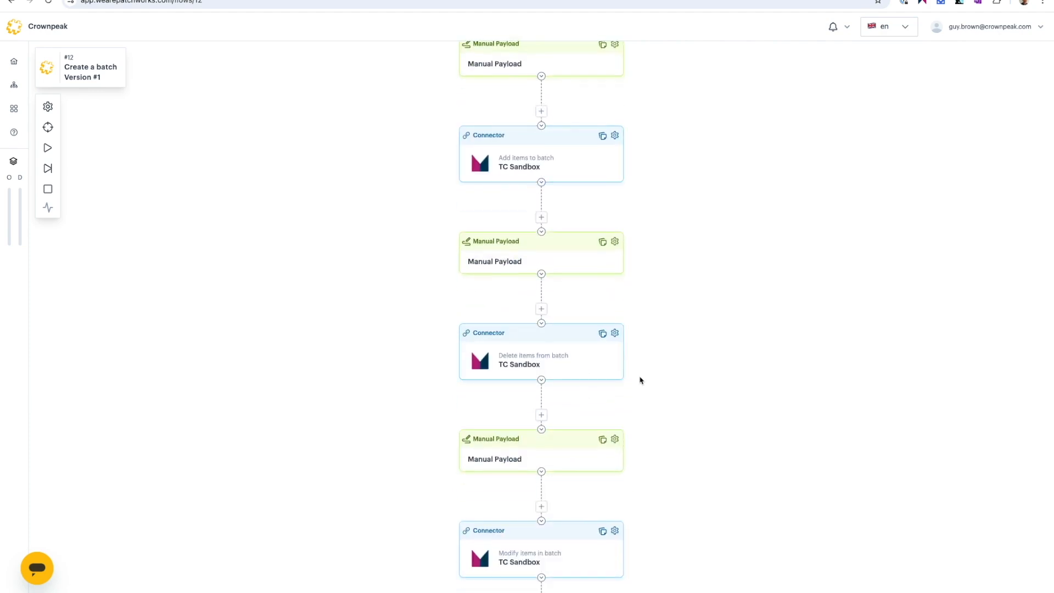
scroll(640, 381, down, 9)
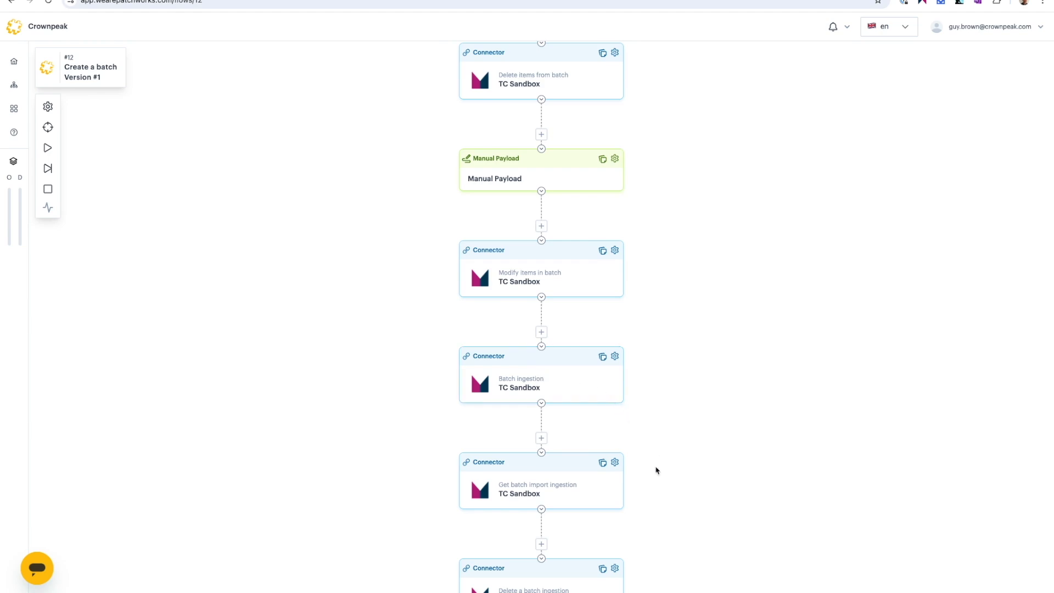
scroll(557, 491, down, 5)
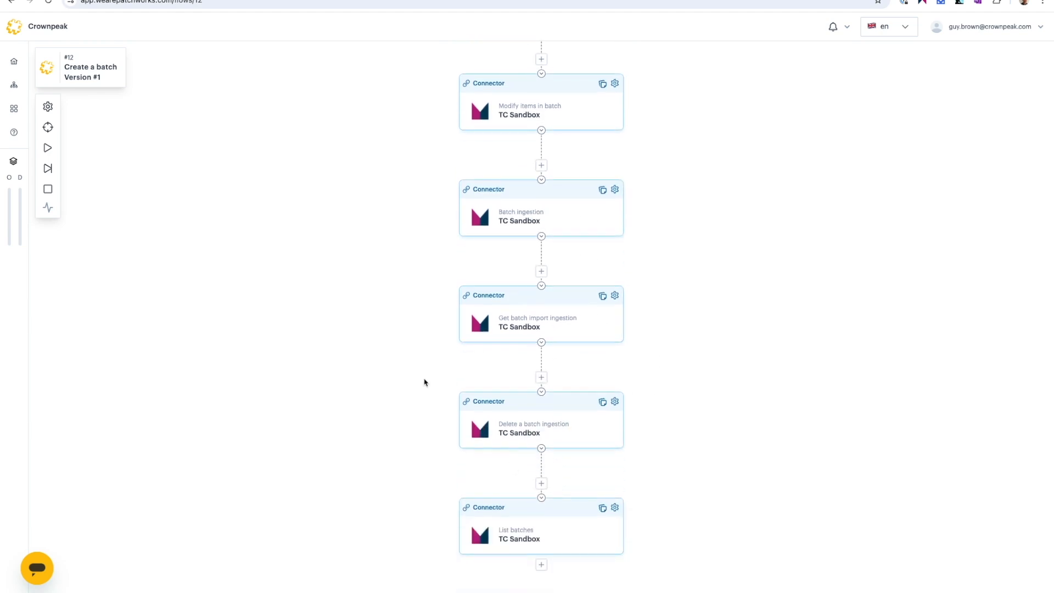